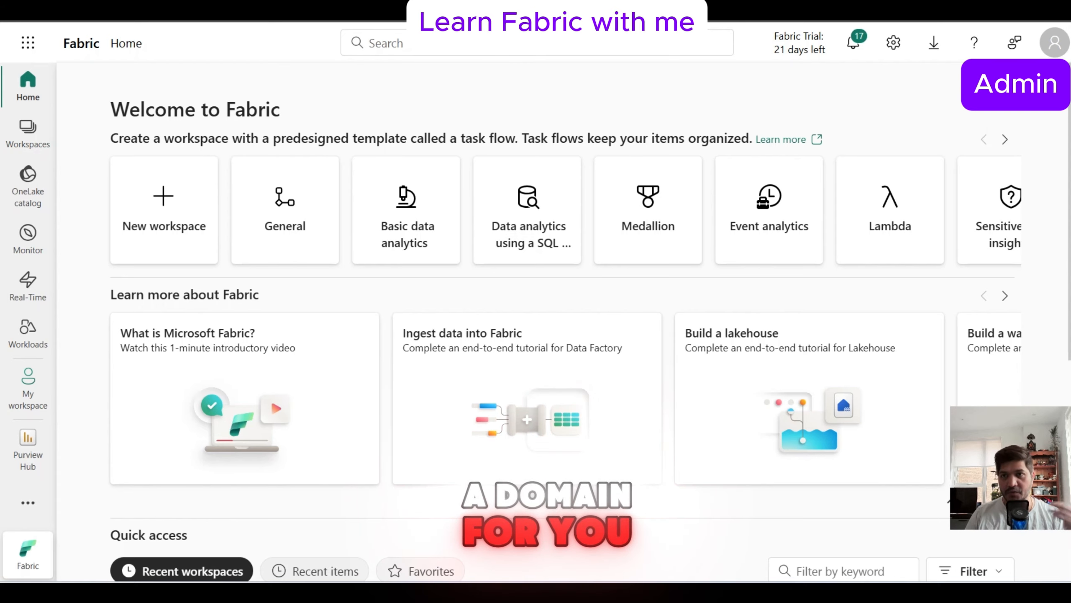
# Open the Domains page of the Fabric admin portal.
pyautogui.click(894, 42)
pyautogui.scroll(-2, 886, 380)
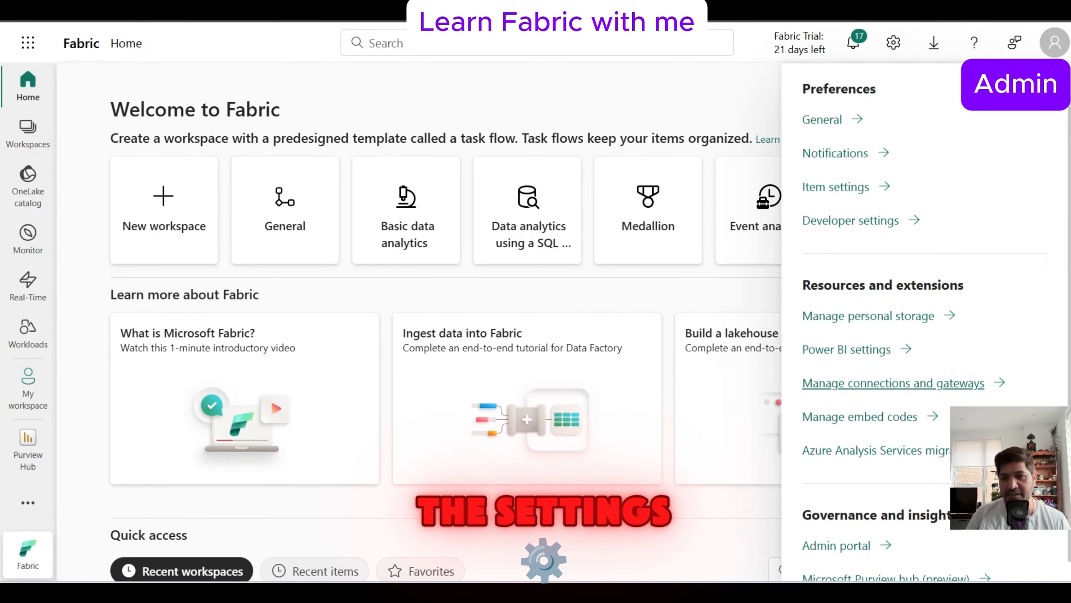
pyautogui.click(836, 532)
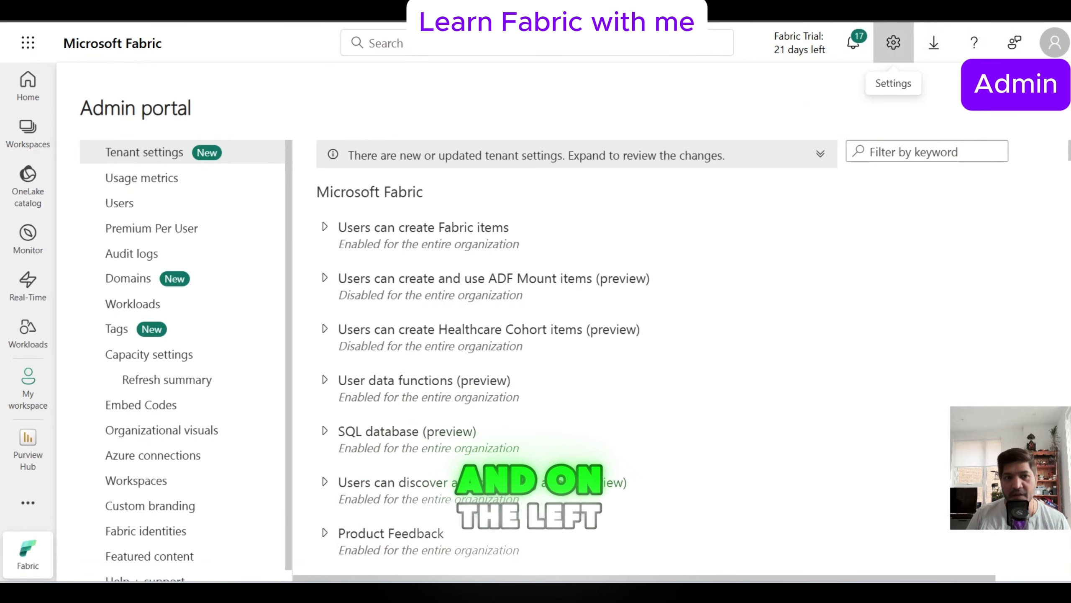
pyautogui.click(127, 279)
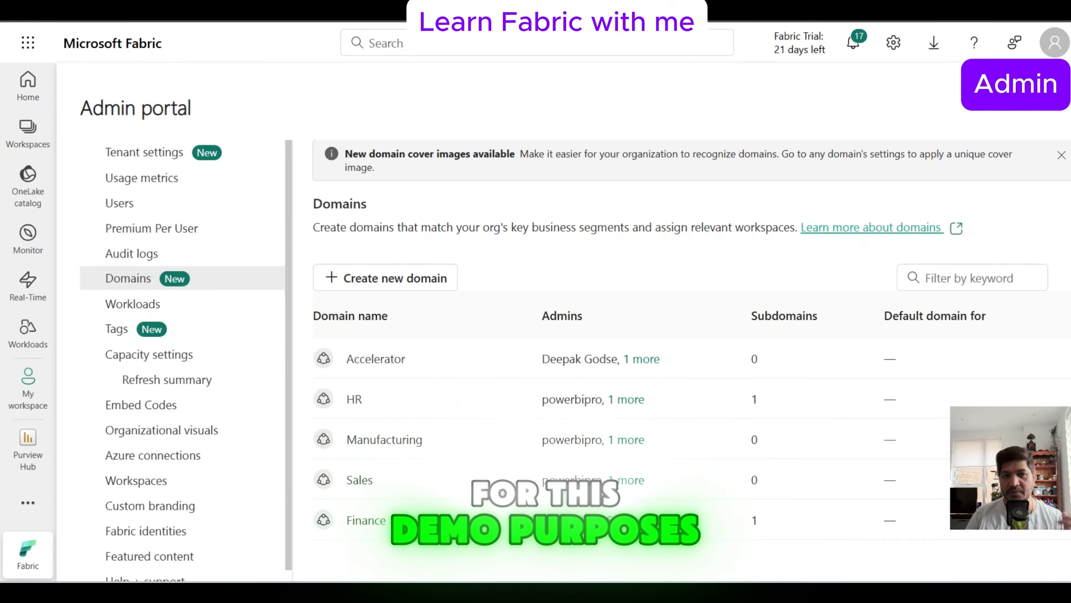
# Create a new domain named Datamesh without assigning any domain admins.
pyautogui.click(386, 278)
pyautogui.write('datamesh')
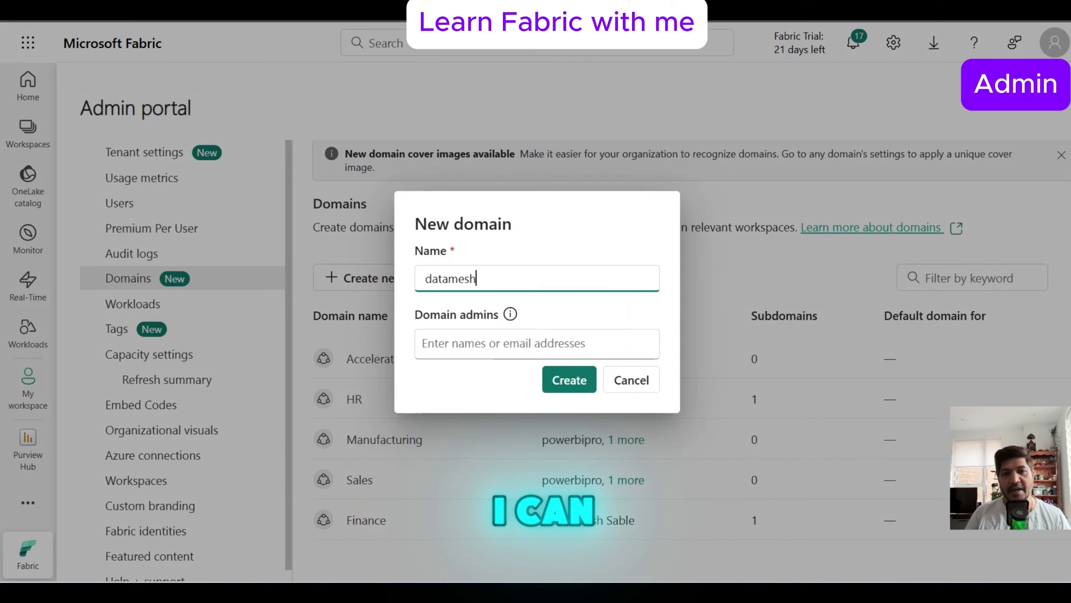
pyautogui.click(537, 343)
pyautogui.click(537, 343)
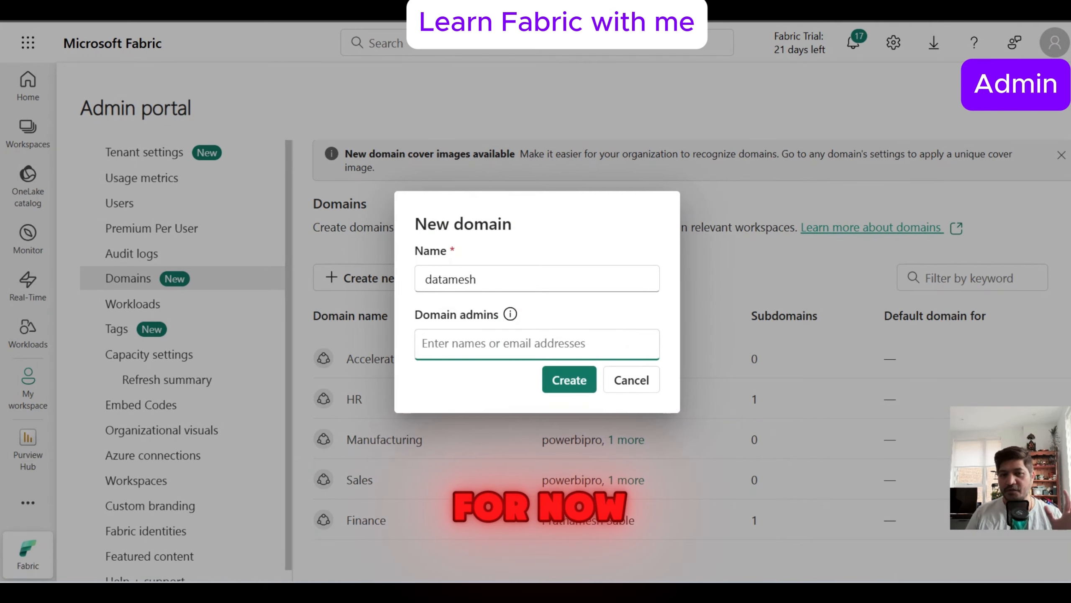
pyautogui.click(537, 279)
pyautogui.press('Home')
pyautogui.press('Delete')
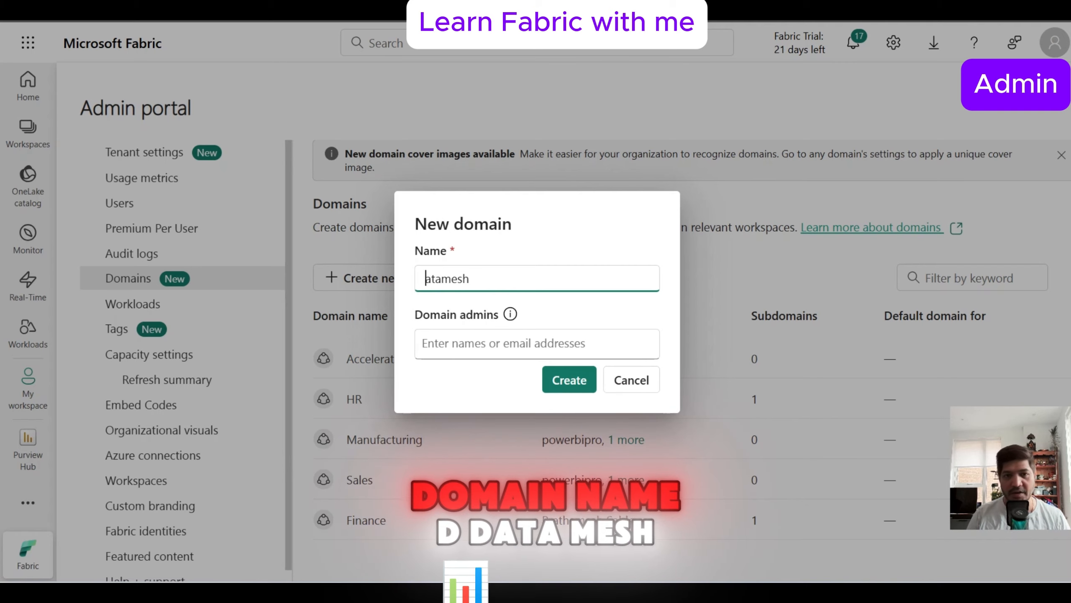
pyautogui.write('D')
pyautogui.click(569, 379)
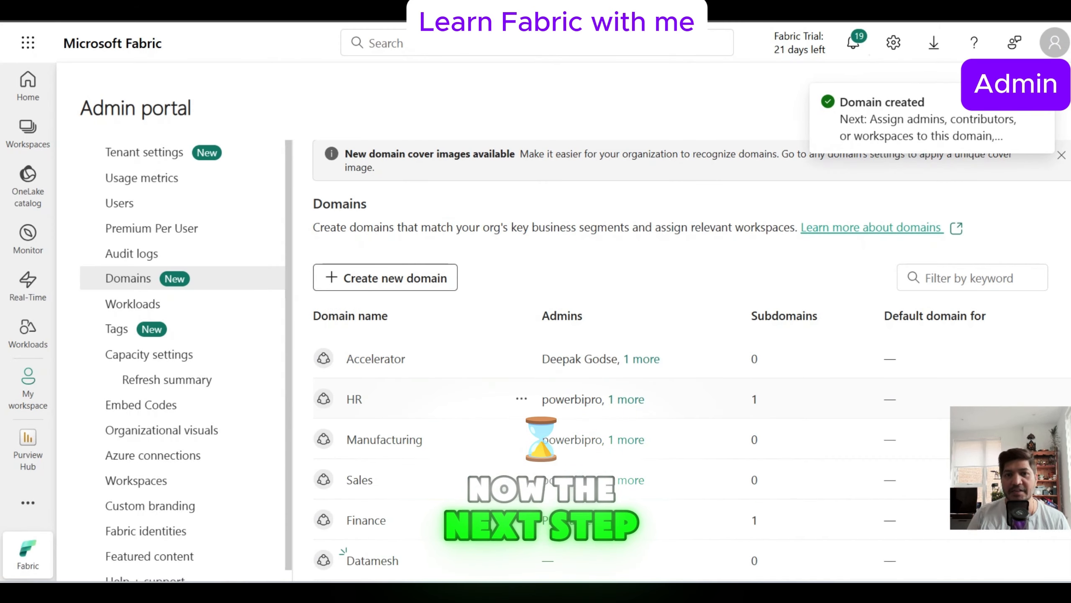
# Open the Datamesh domain, then start a new workspace and name it Datamesh.
pyautogui.click(343, 549)
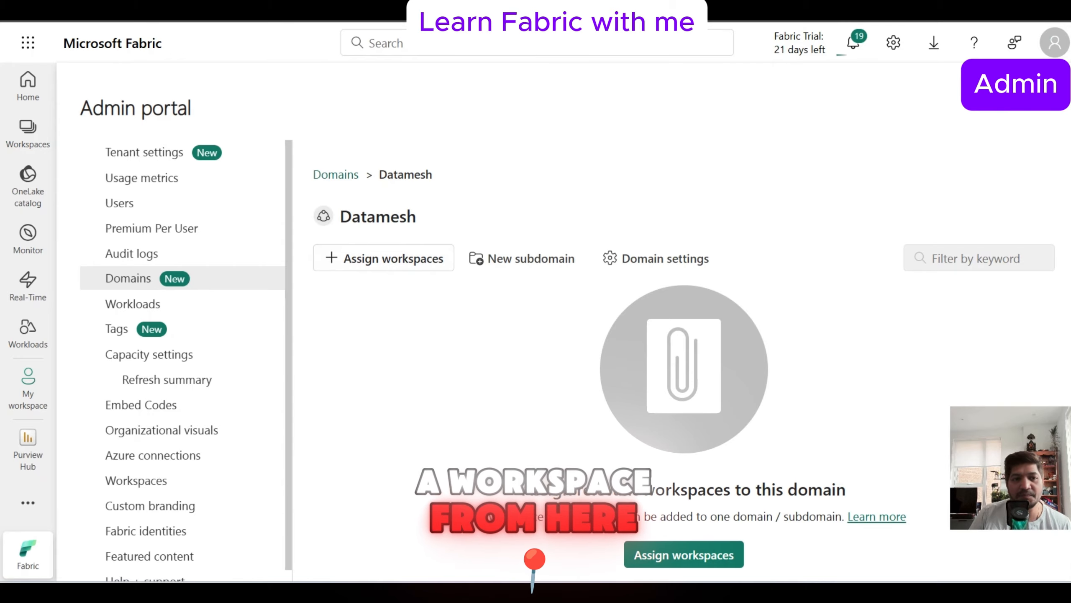
pyautogui.click(28, 133)
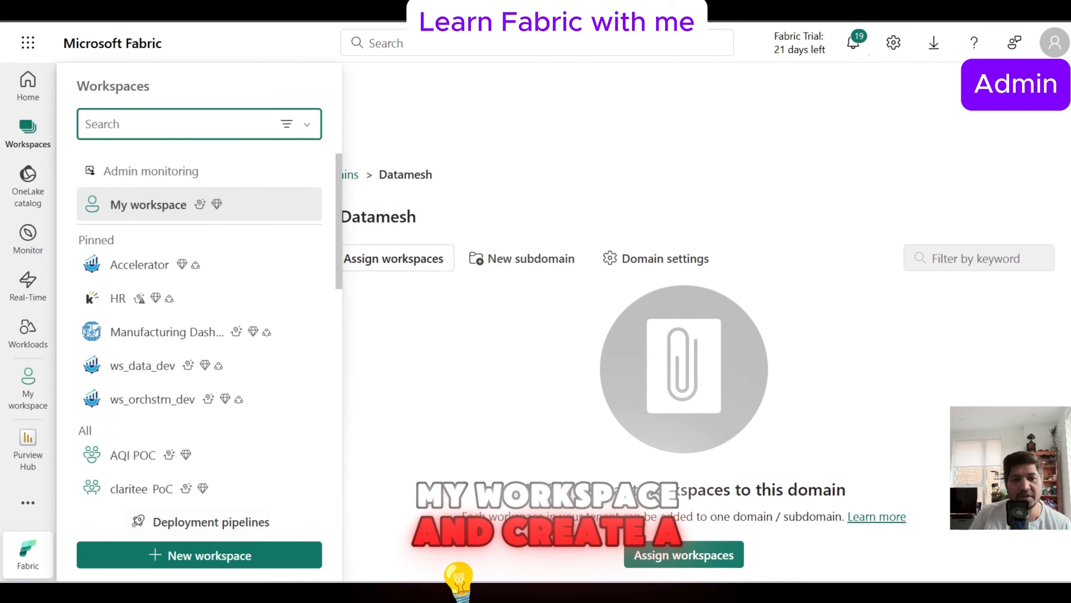
pyautogui.click(200, 553)
pyautogui.click(675, 148)
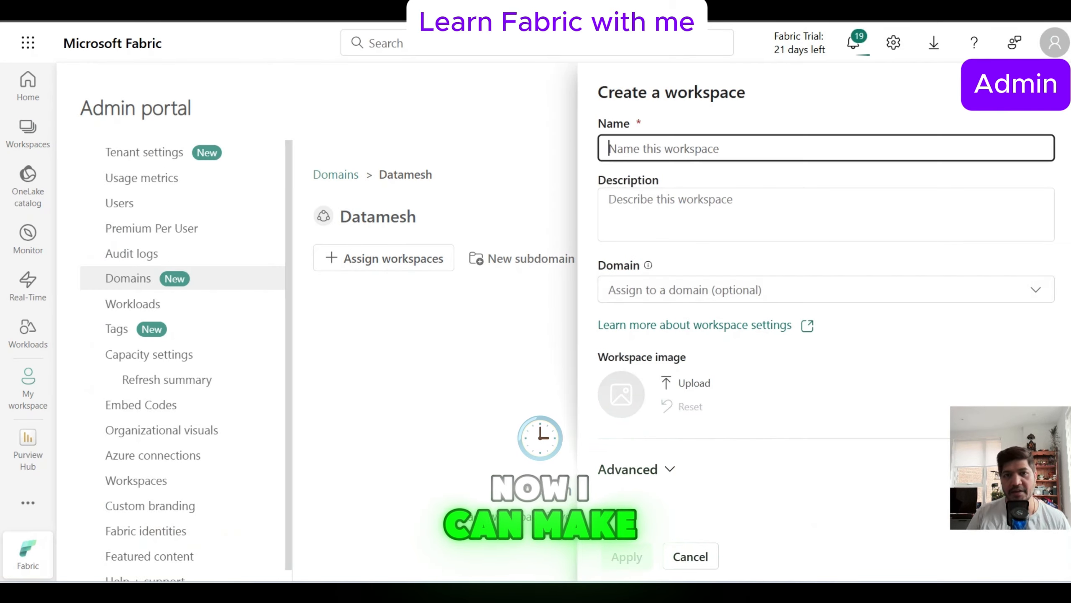
pyautogui.write('Data')
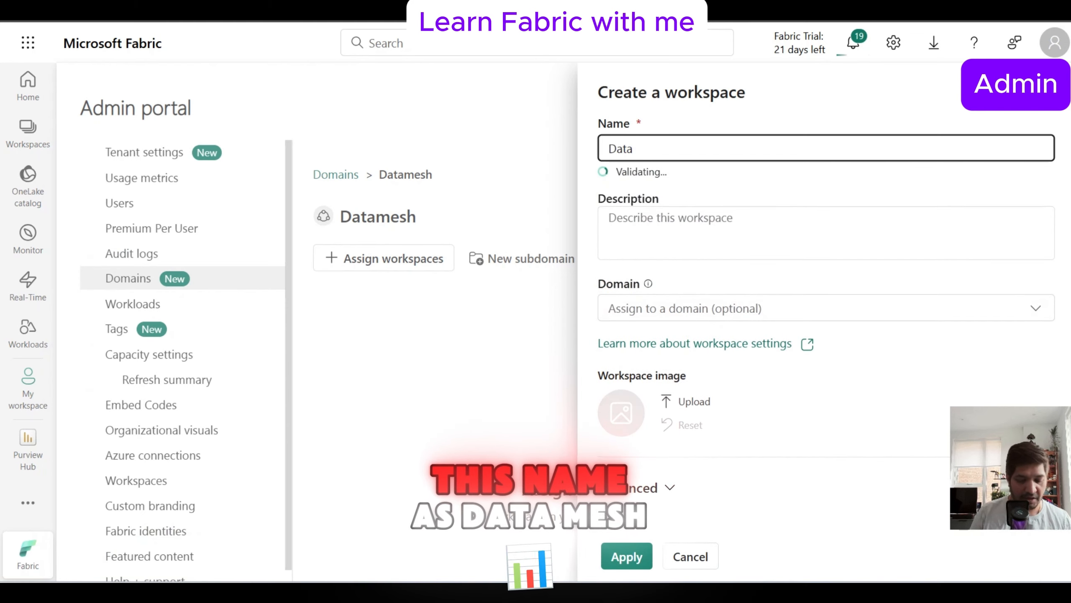
pyautogui.write('ems')
pyautogui.press('BackSpace')
pyautogui.press('BackSpace')
pyautogui.press('BackSpace')
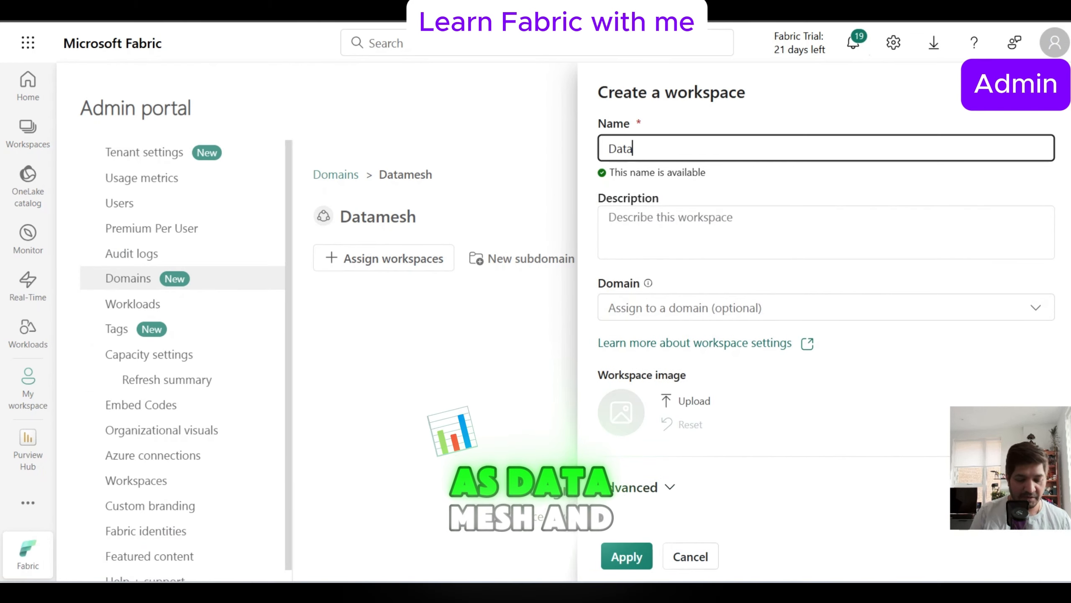
pyautogui.write('mesh')
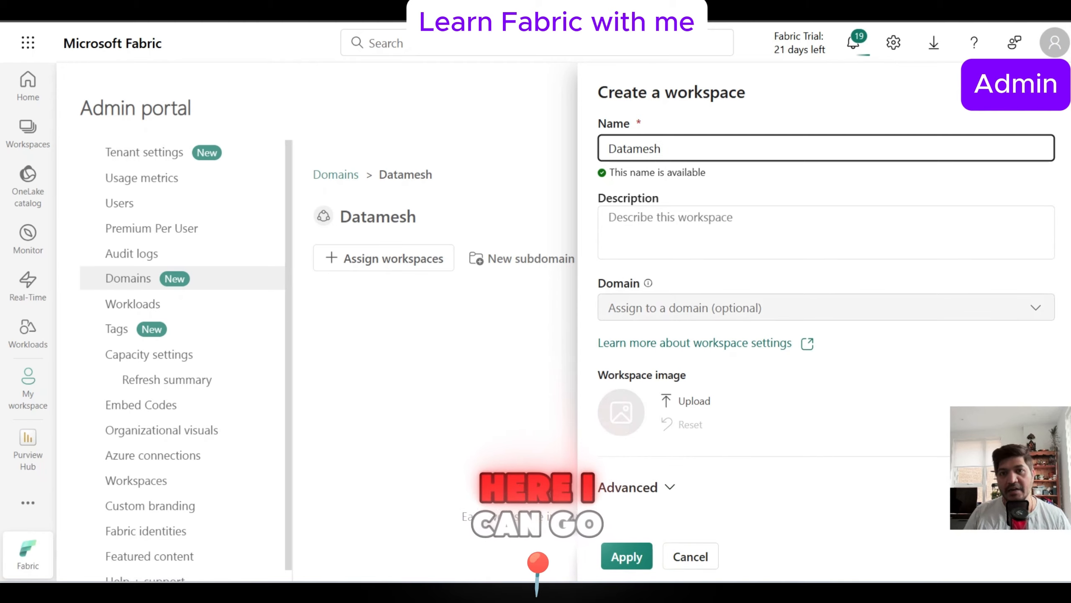
# Assign the new workspace to the Datamesh domain, describe it as "for demo", and create it.
pyautogui.click(825, 307)
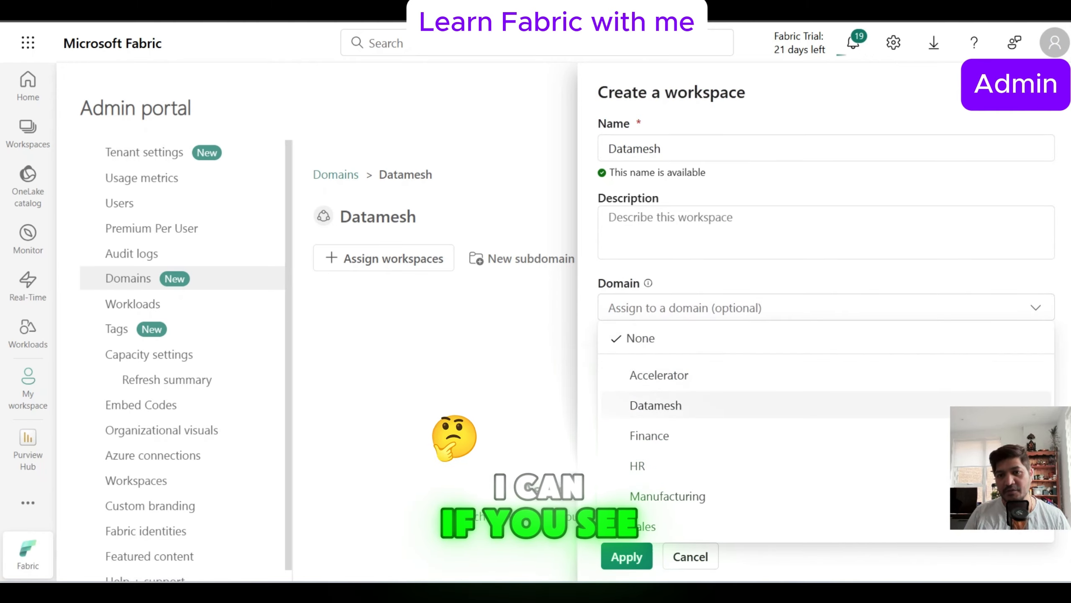
pyautogui.click(656, 405)
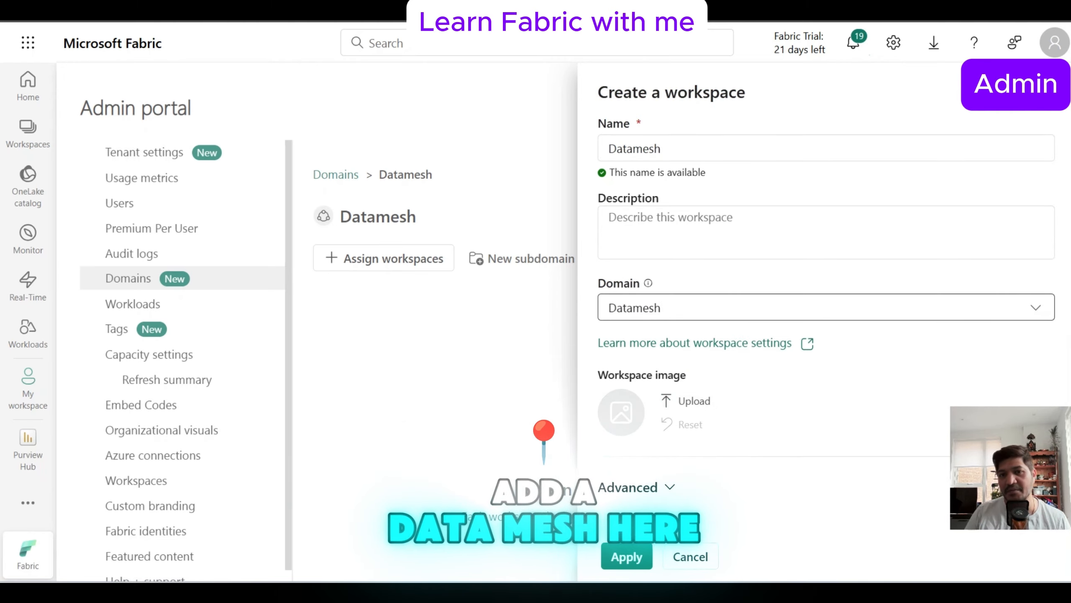
pyautogui.click(691, 232)
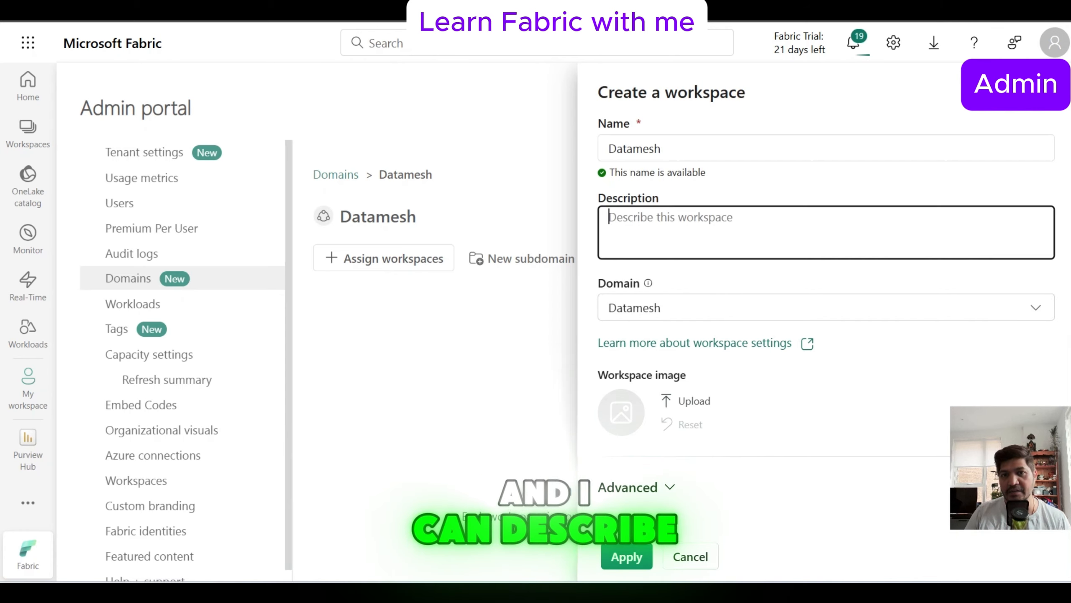
pyautogui.write('for demo')
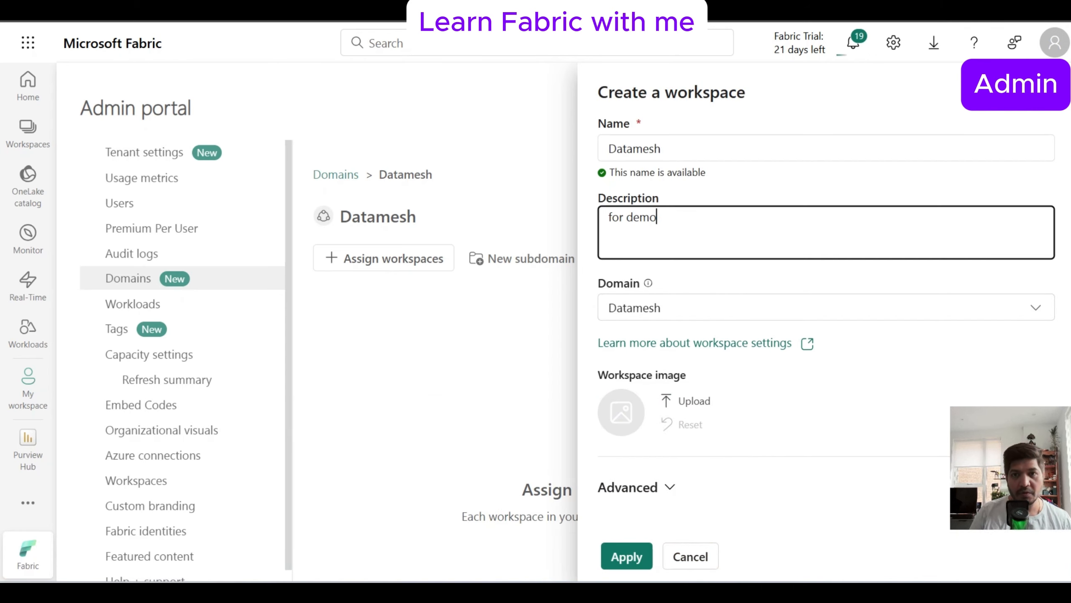
pyautogui.click(627, 556)
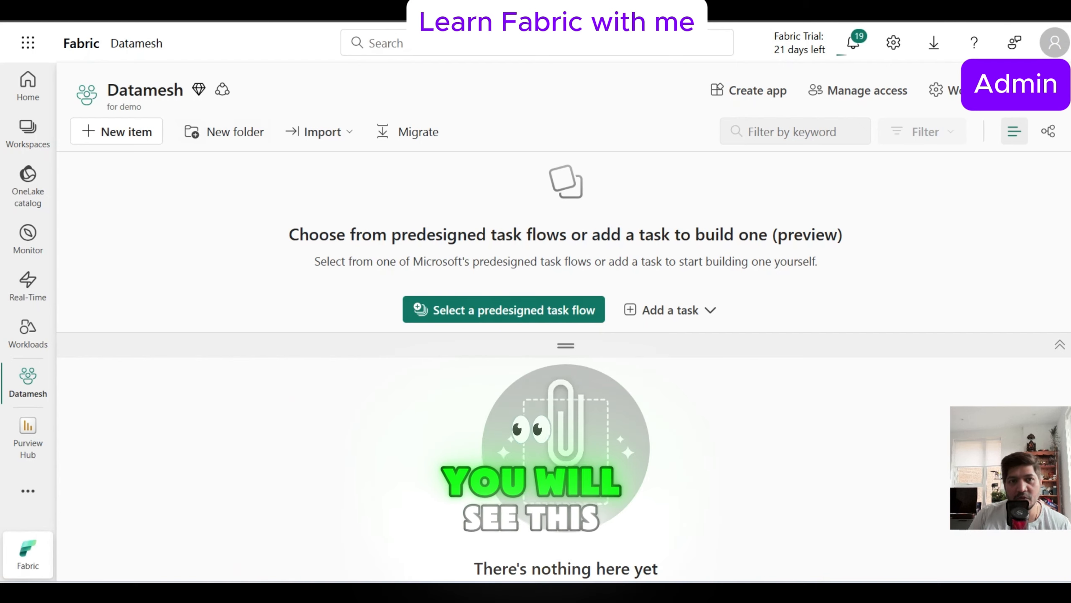
# Check the domain membership of the Datamesh, Accelerator and HR workspaces.
pyautogui.moveTo(222, 89)
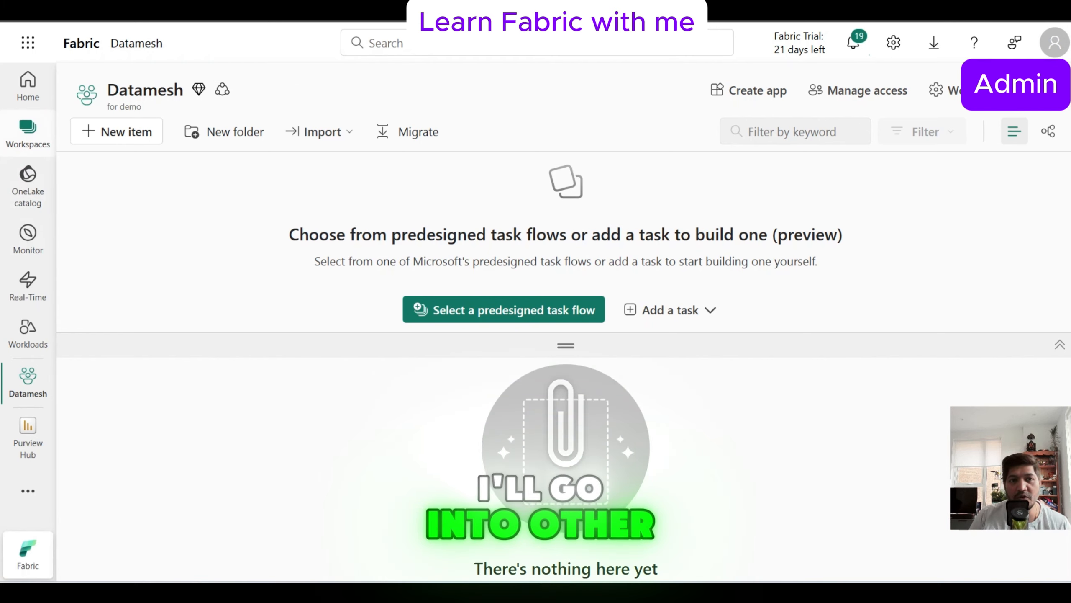
pyautogui.click(28, 133)
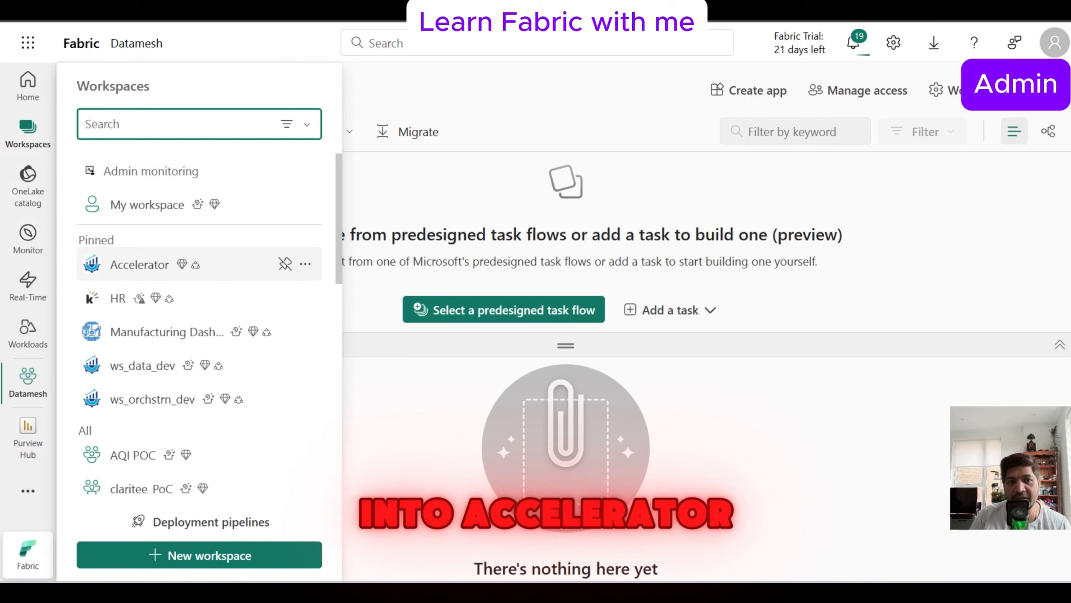
pyautogui.moveTo(195, 264)
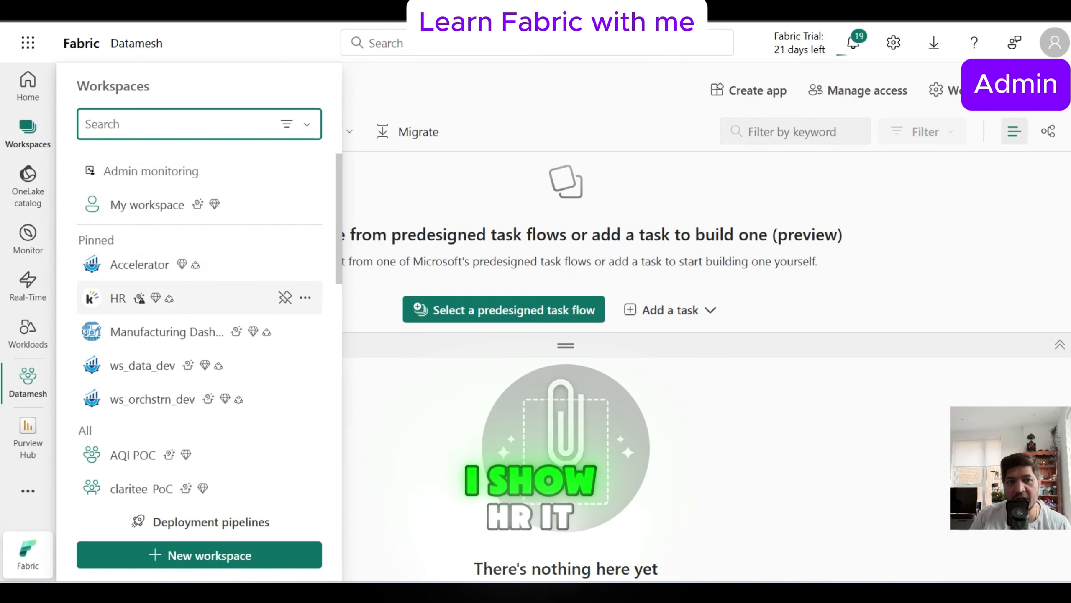
pyautogui.moveTo(169, 298)
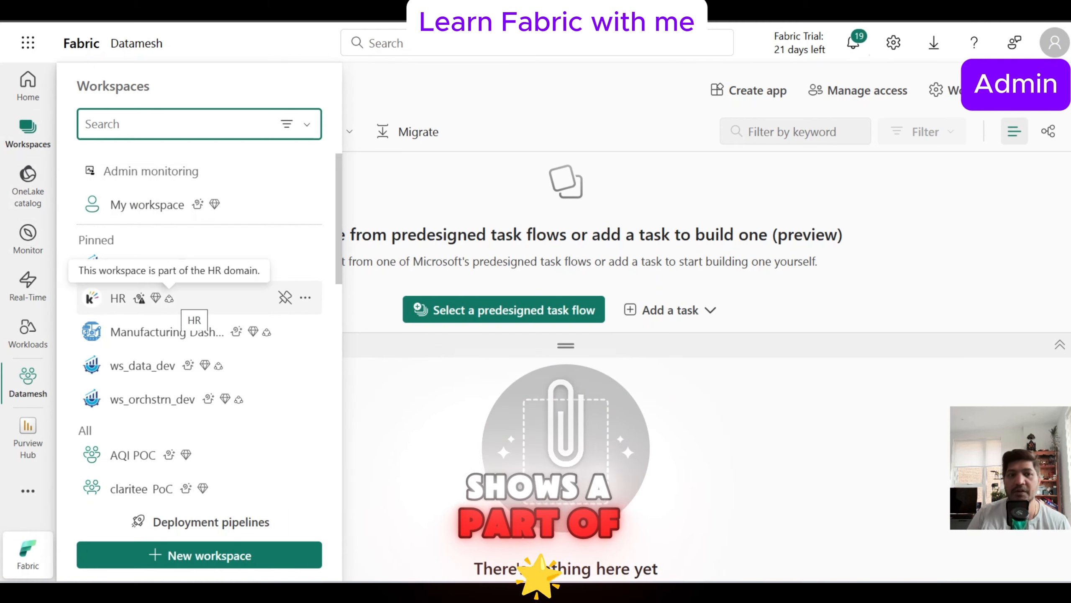
# Find the Datamesh workspace in the workspace list, check its domain, and pin it.
pyautogui.scroll(-10, 194, 399)
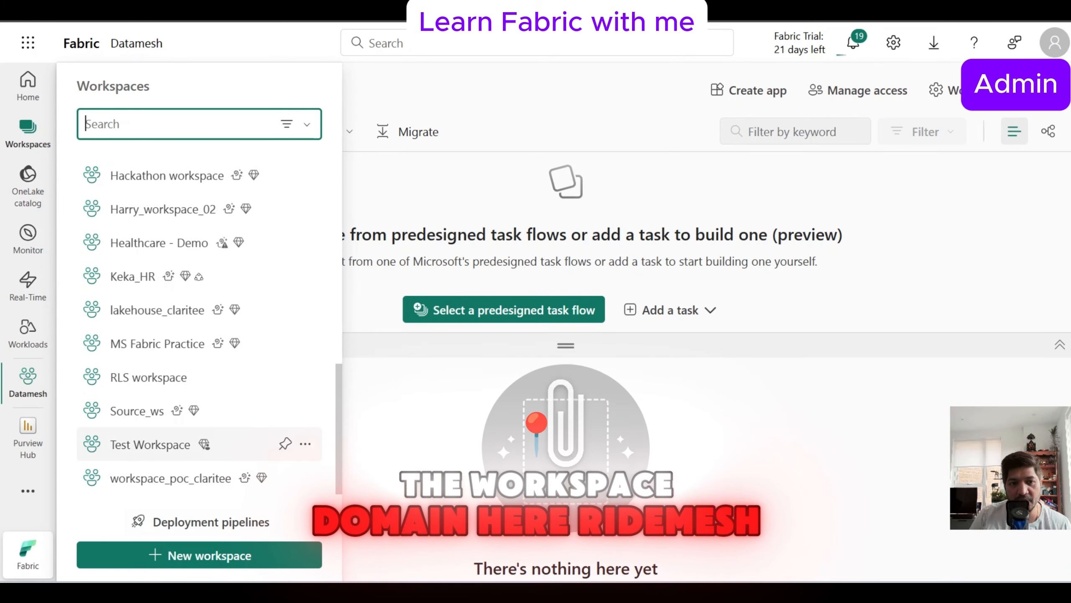
pyautogui.scroll(1, 198, 464)
pyautogui.scroll(5, 198, 457)
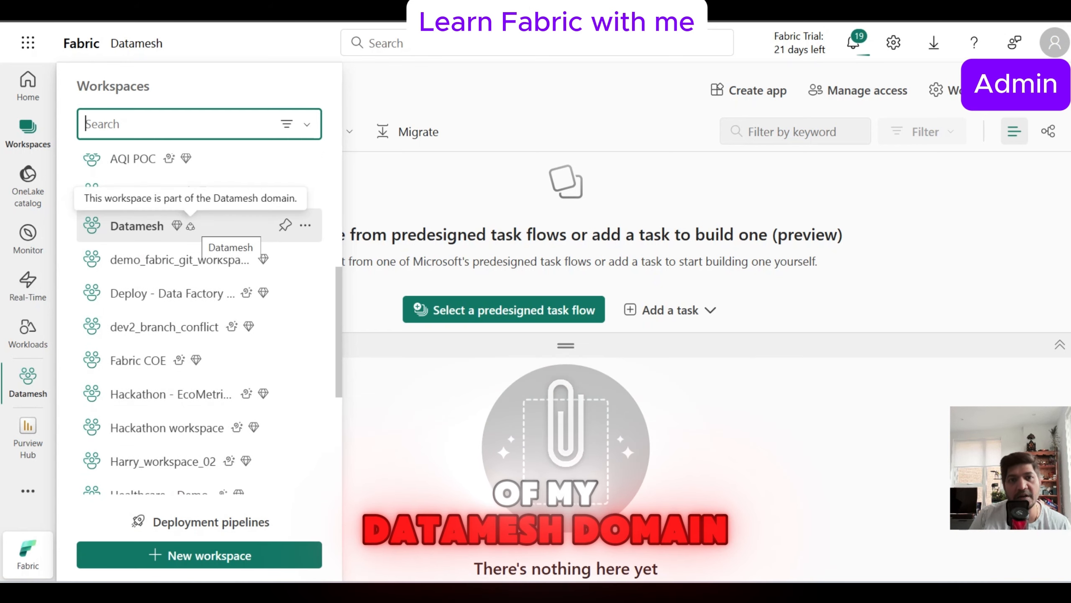
pyautogui.click(285, 225)
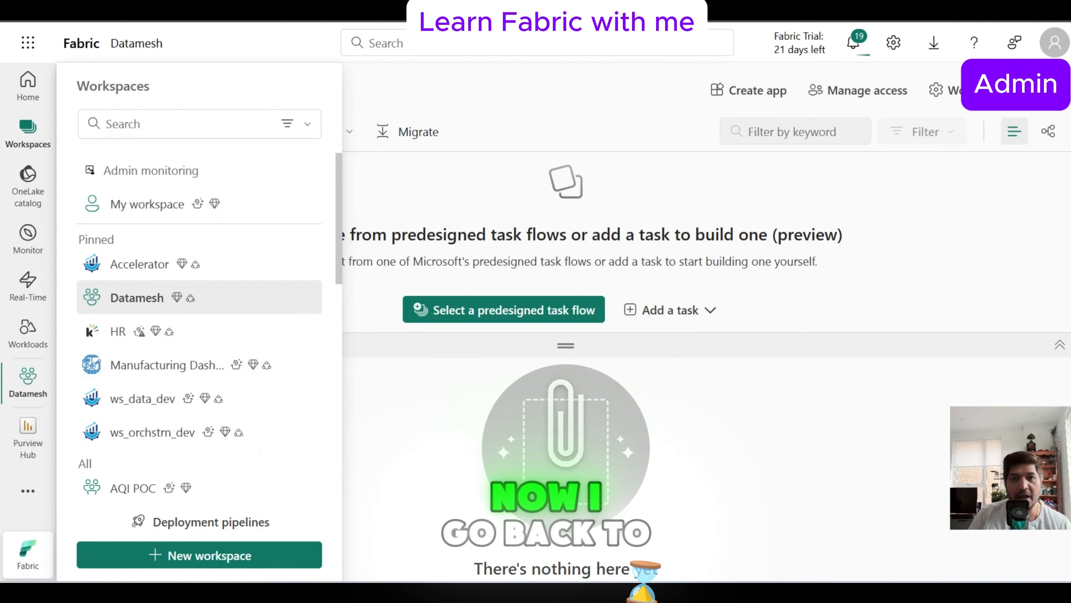
# Reopen the Fabric admin portal.
pyautogui.click(893, 42)
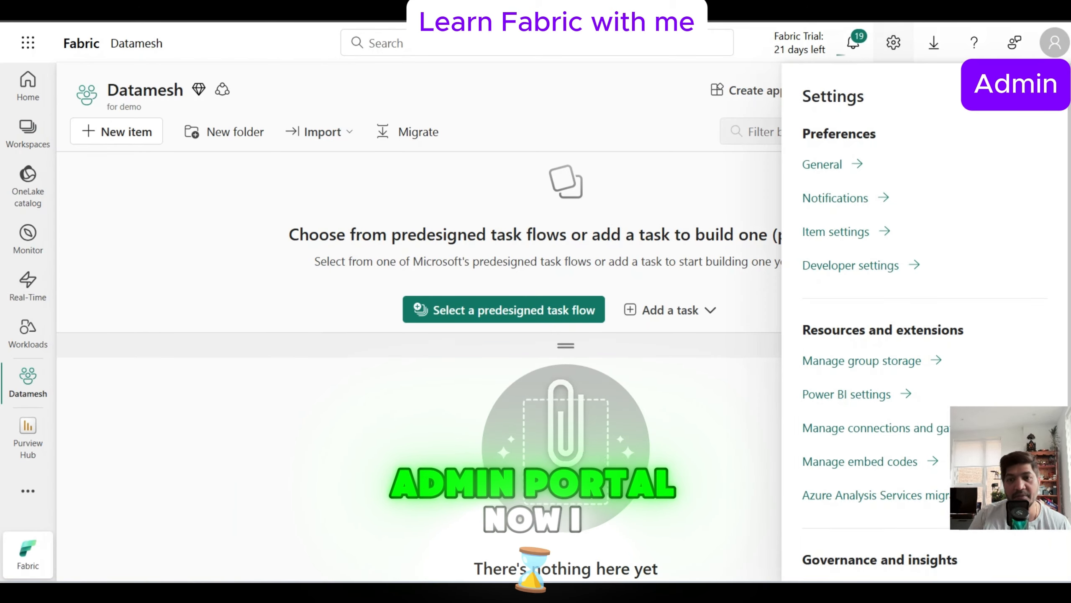
pyautogui.click(837, 532)
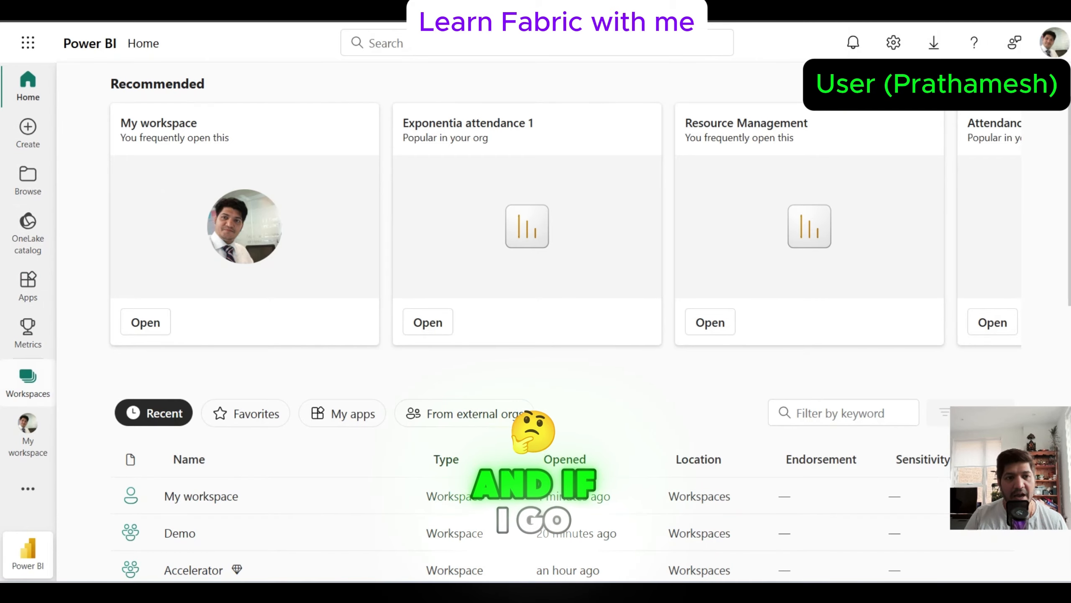
# In the non-admin user's Power BI session, open the OneLake catalog and examine the items of the Accelerator domain.
pyautogui.click(28, 382)
pyautogui.click(28, 233)
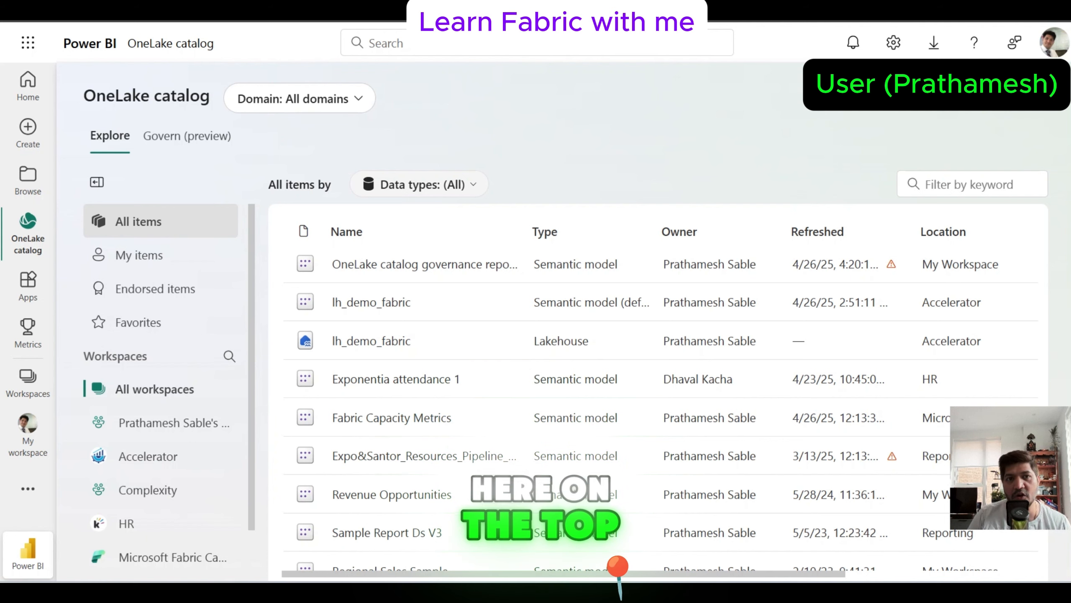
pyautogui.click(300, 98)
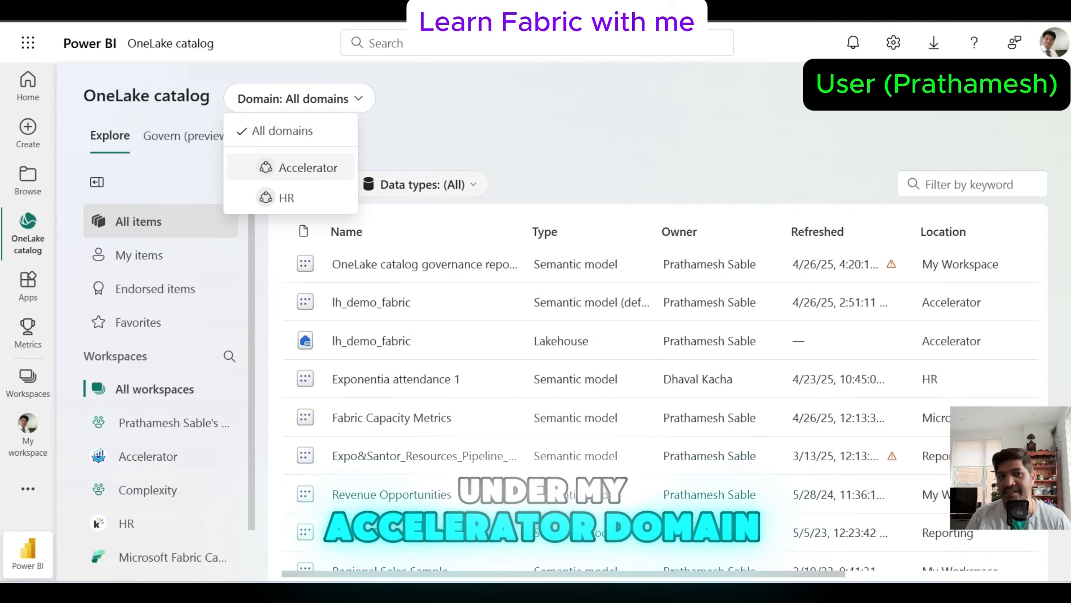
pyautogui.click(301, 168)
pyautogui.scroll(-3, 658, 392)
pyautogui.scroll(3, 659, 401)
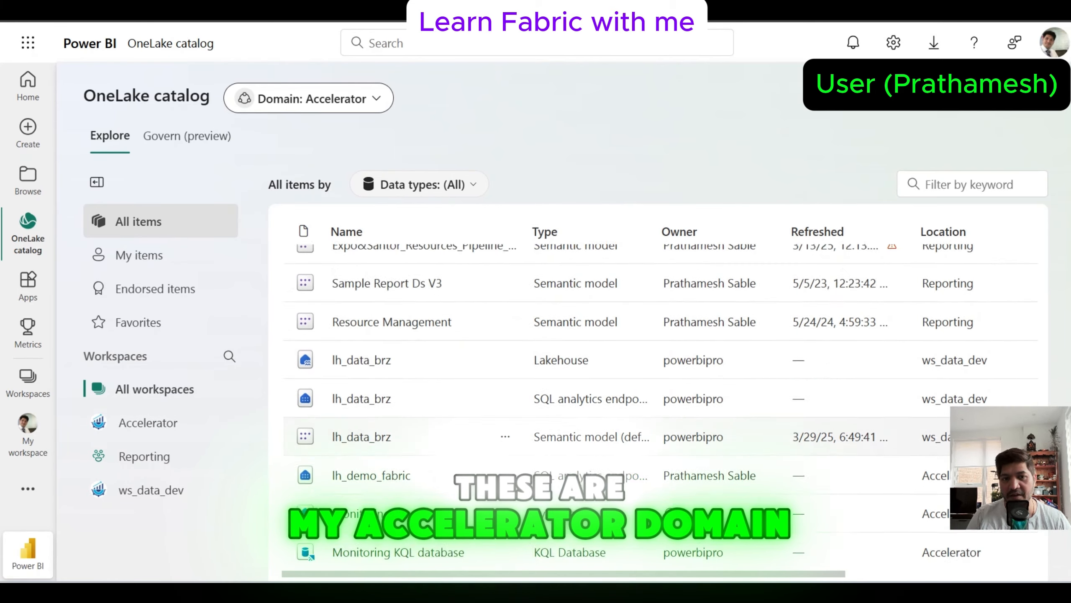
# Switch the catalog's domain filter to HR and look through its items.
pyautogui.click(309, 99)
pyautogui.click(286, 198)
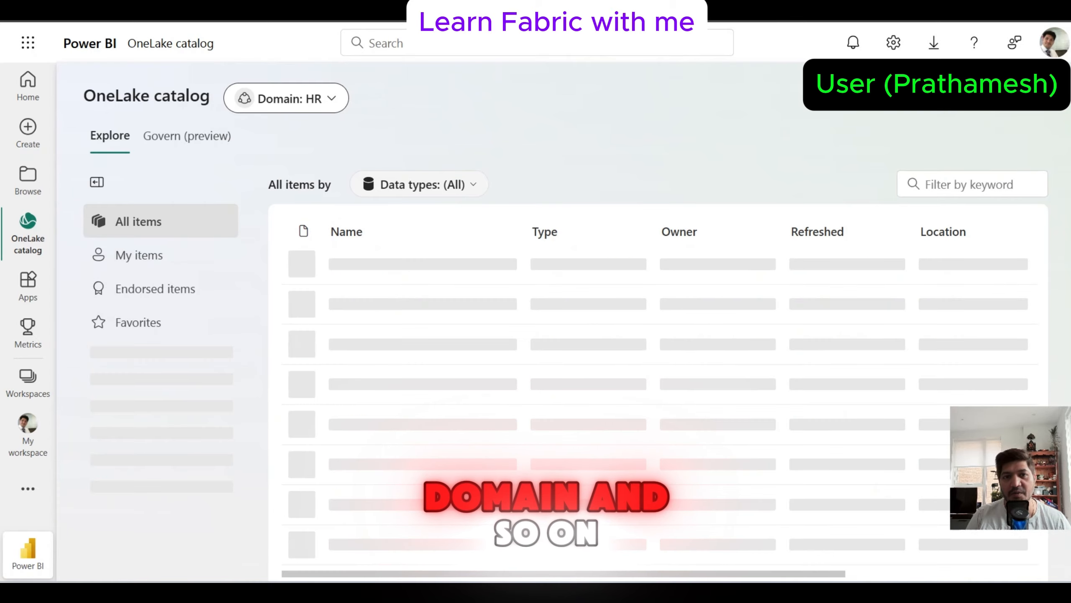
pyautogui.scroll(-5, 658, 372)
pyautogui.scroll(5, 529, 428)
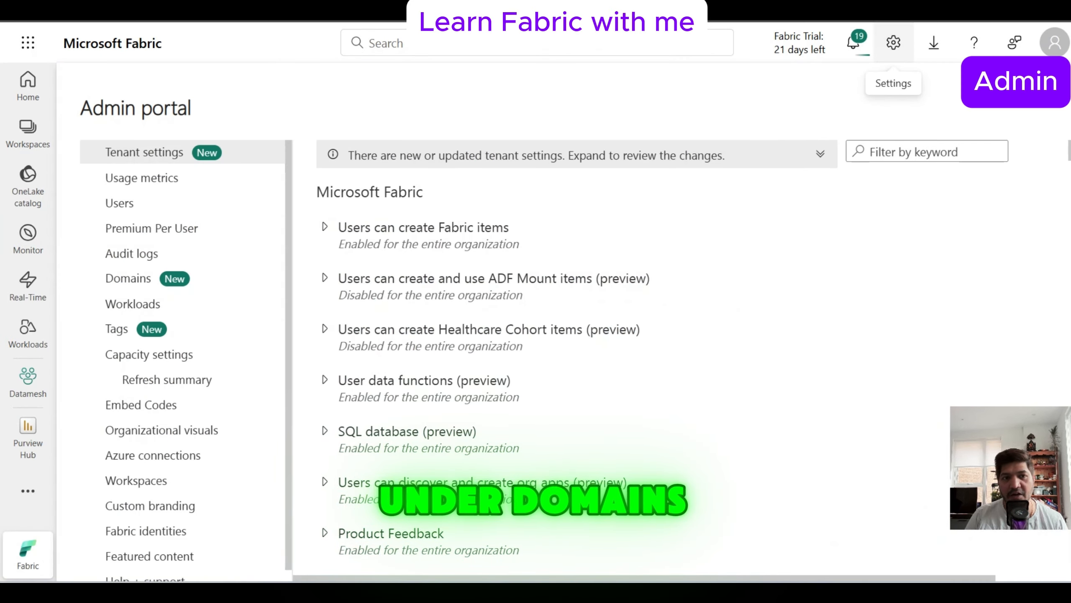
# In the admin portal's domain list, assign the non-admin user as a domain admin of Datamesh and apply the change.
pyautogui.click(128, 278)
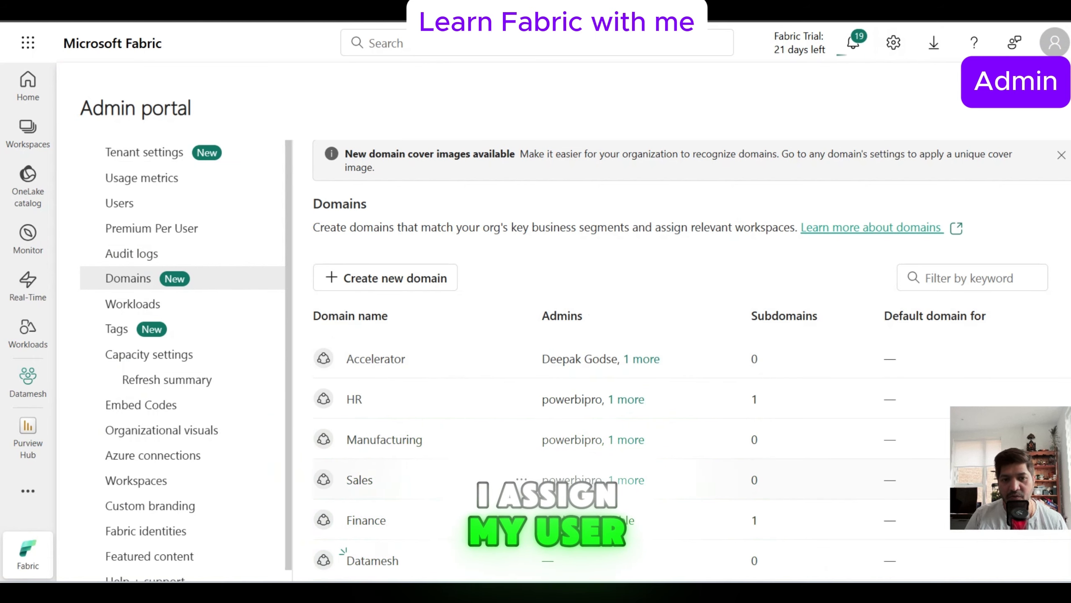
pyautogui.click(563, 497)
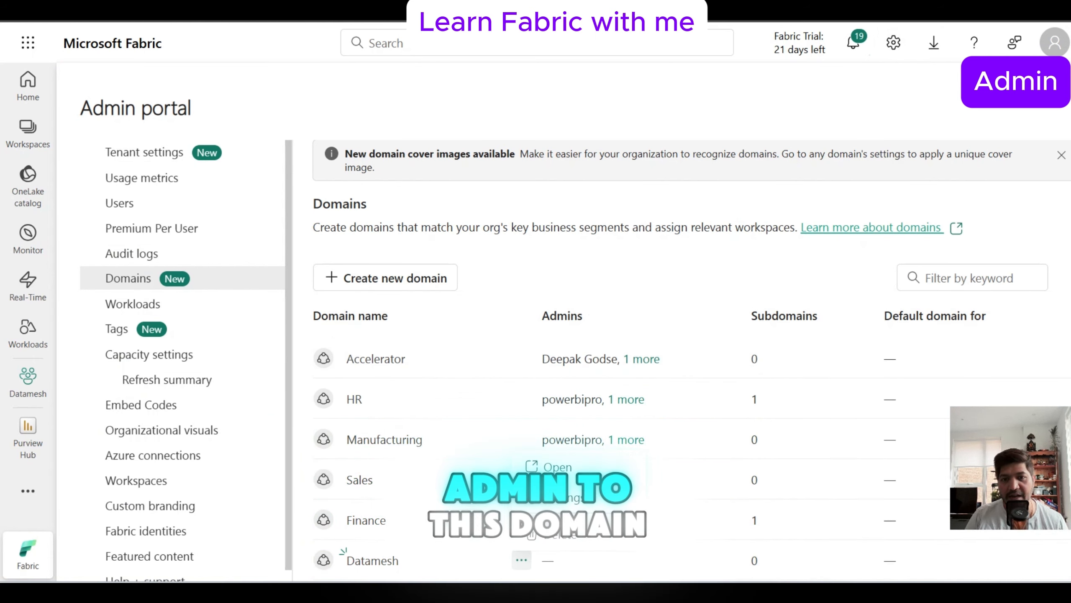
pyautogui.click(302, 222)
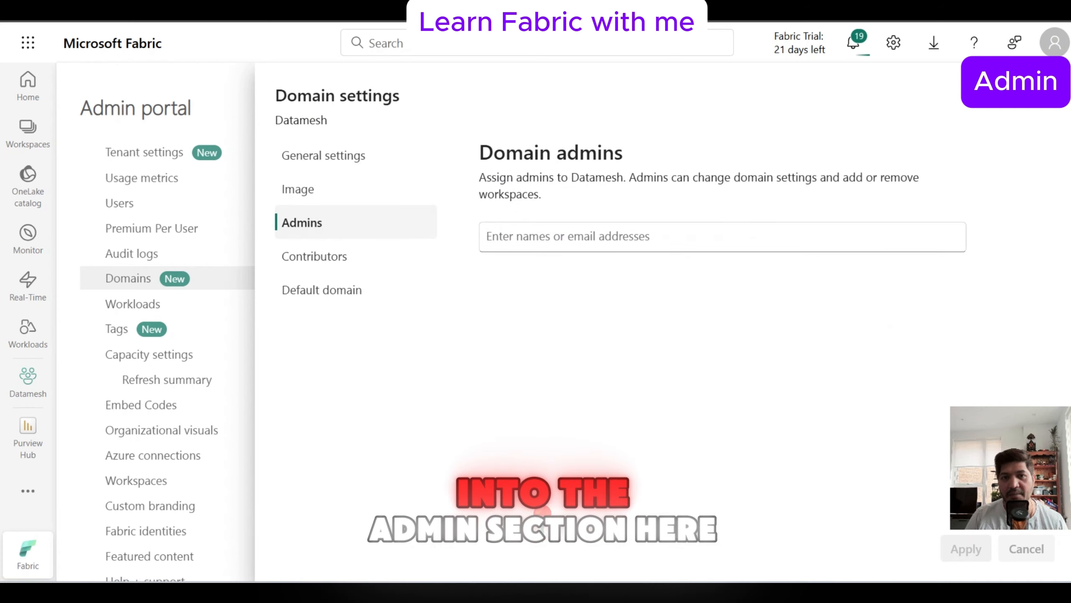
pyautogui.click(700, 237)
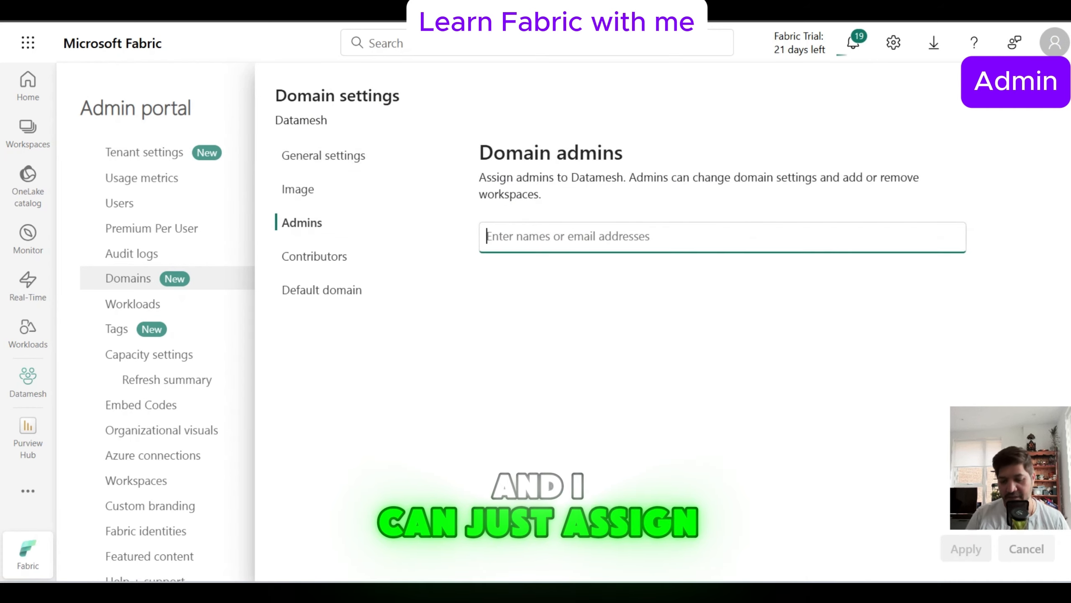
pyautogui.write('pr')
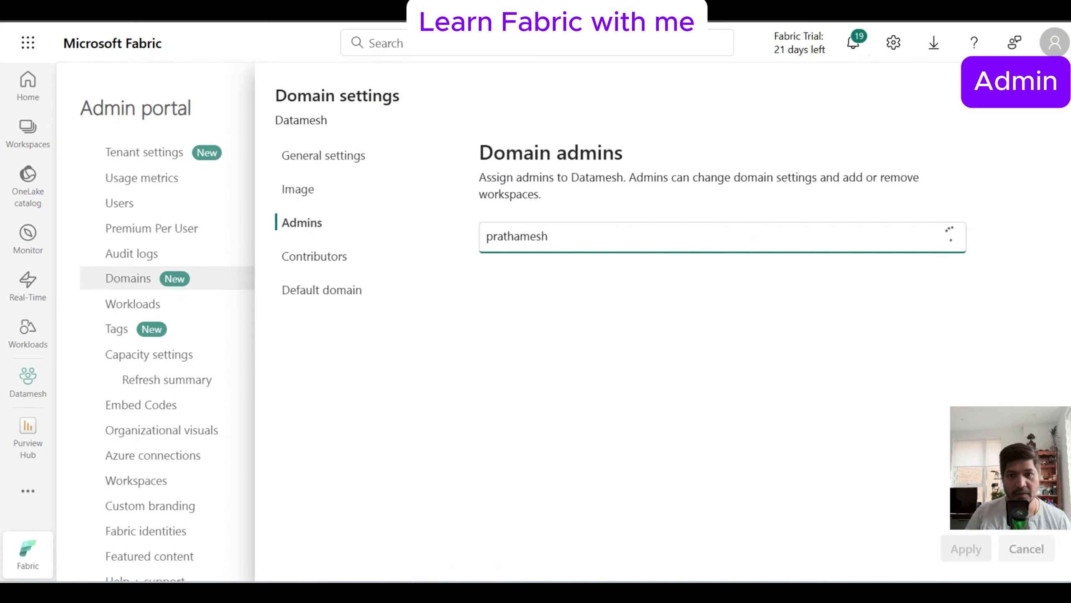
pyautogui.write('athamesh')
pyautogui.press('Return')
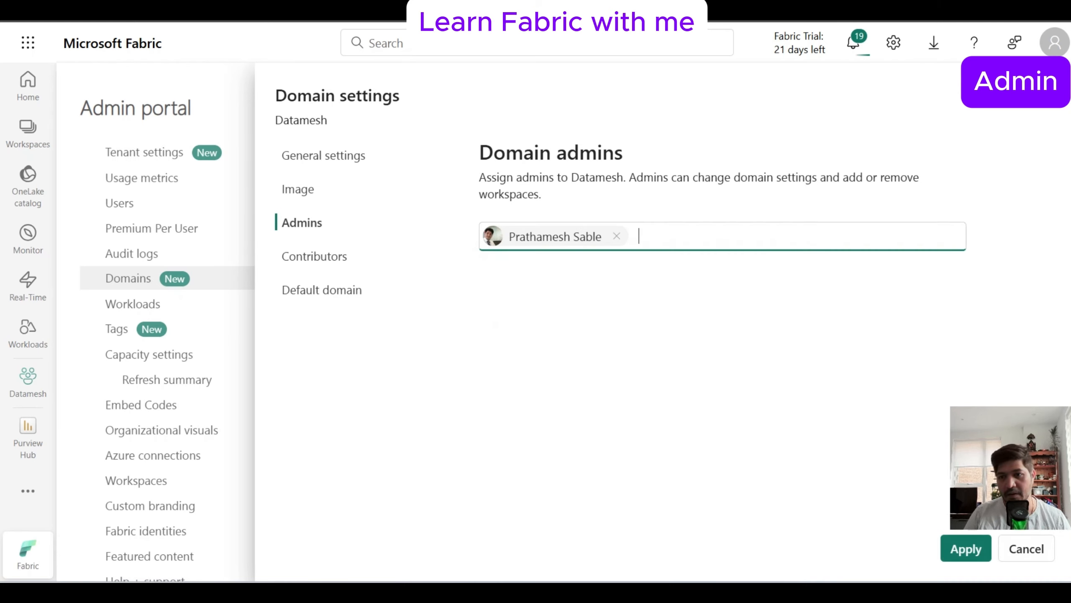
pyautogui.click(966, 548)
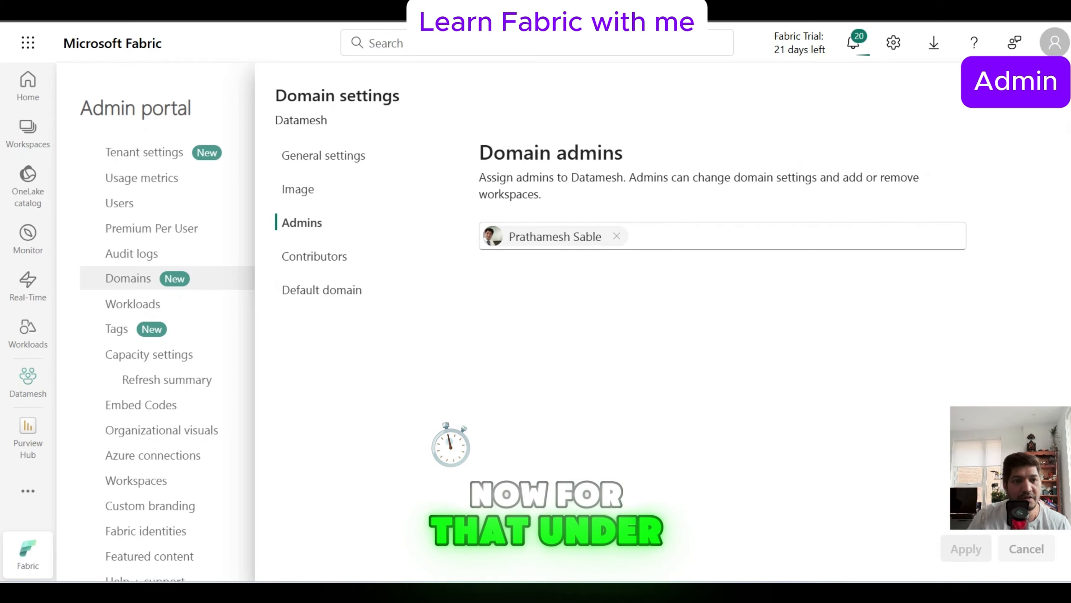
pyautogui.click(28, 383)
pyautogui.click(28, 382)
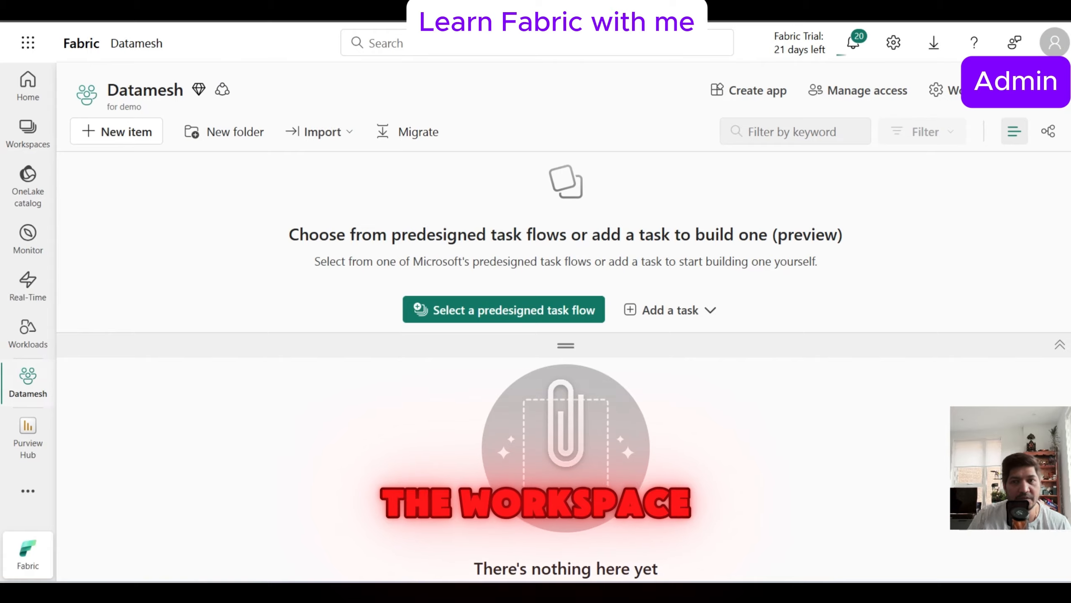
pyautogui.click(996, 90)
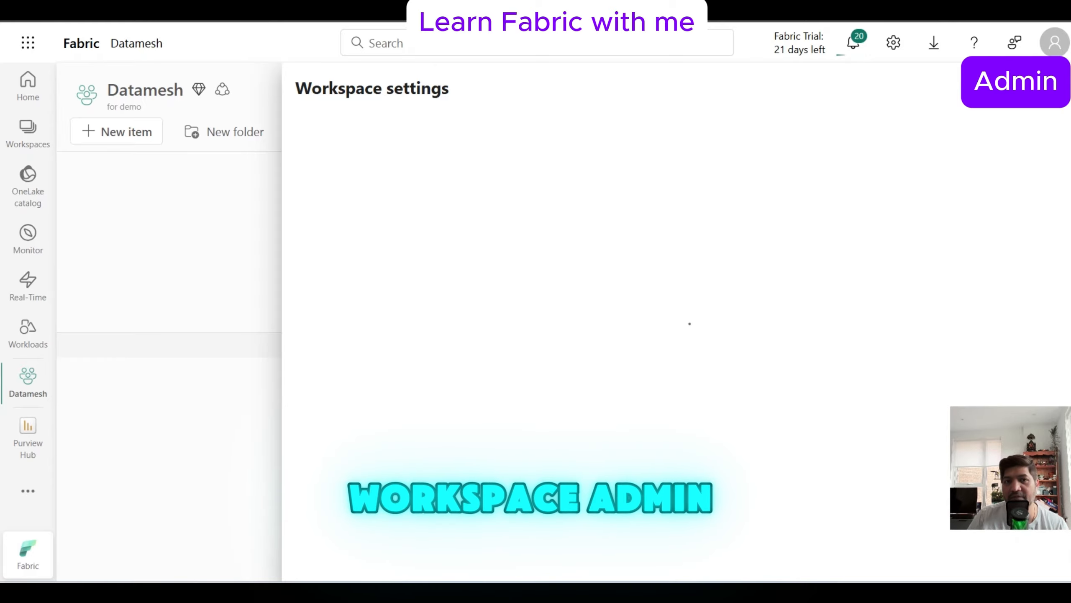
pyautogui.click(1051, 88)
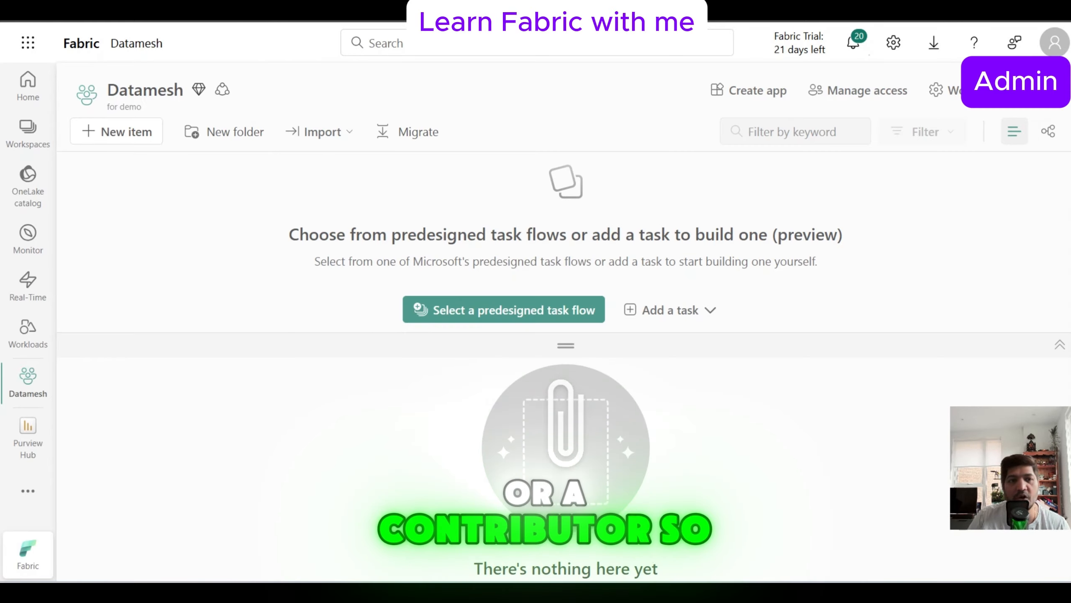
# Find Datamesh in the workspace list and open its workspace access management.
pyautogui.click(29, 133)
pyautogui.scroll(-10, 199, 460)
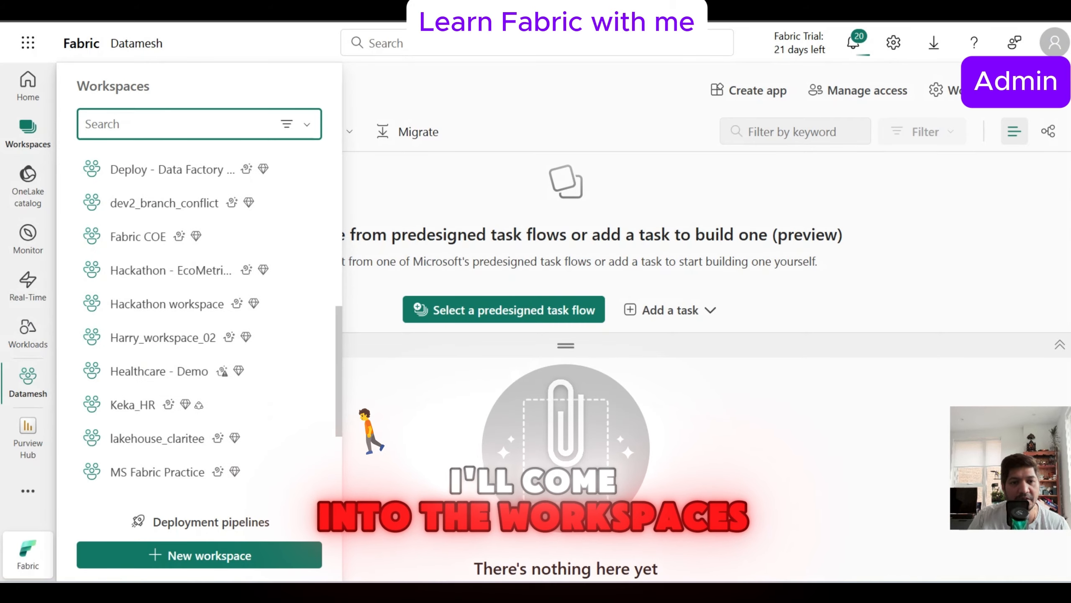
pyautogui.scroll(8, 198, 459)
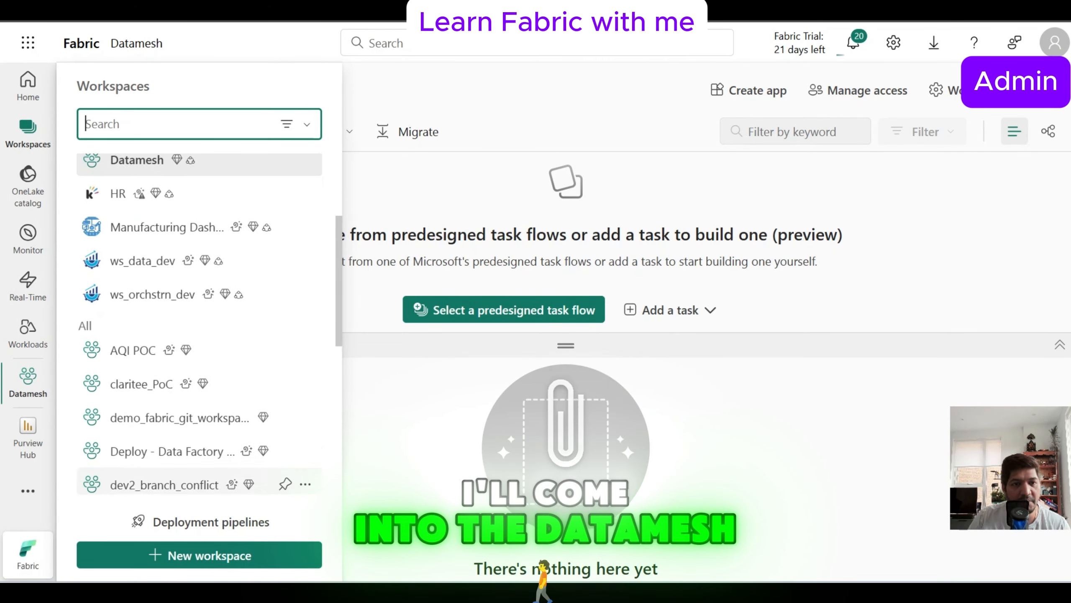
pyautogui.click(306, 168)
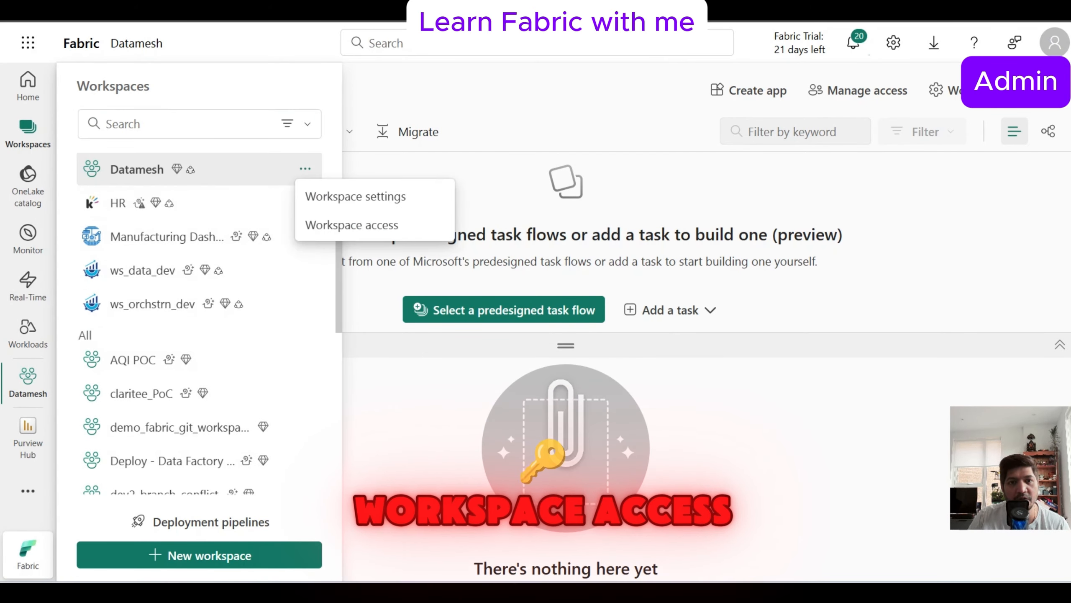
pyautogui.click(350, 223)
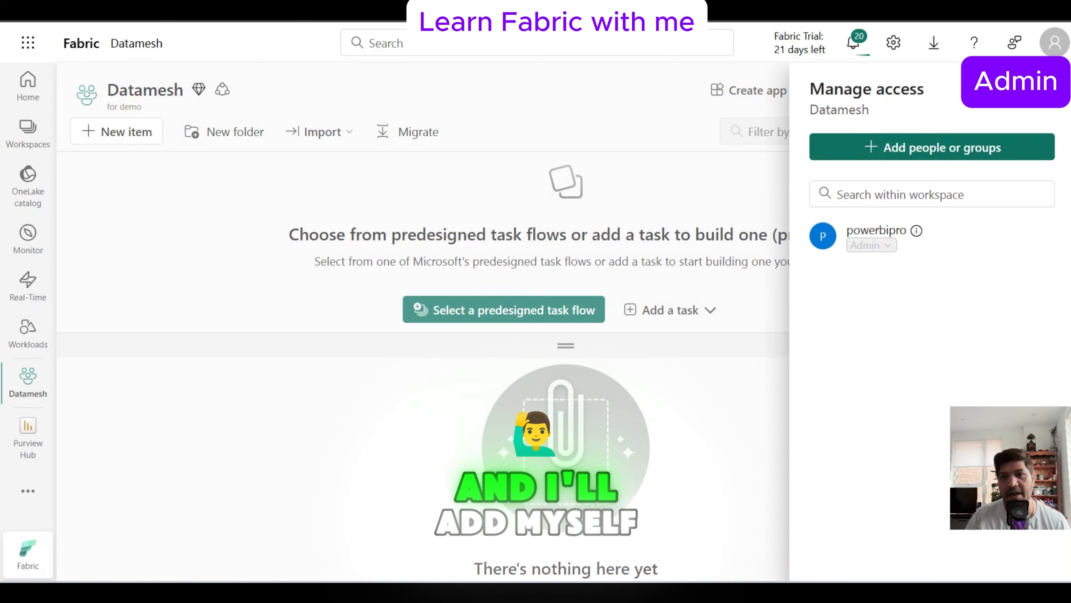
# Add the non-admin user to the Datamesh workspace with the Admin role.
pyautogui.click(932, 148)
pyautogui.click(928, 219)
pyautogui.write('power')
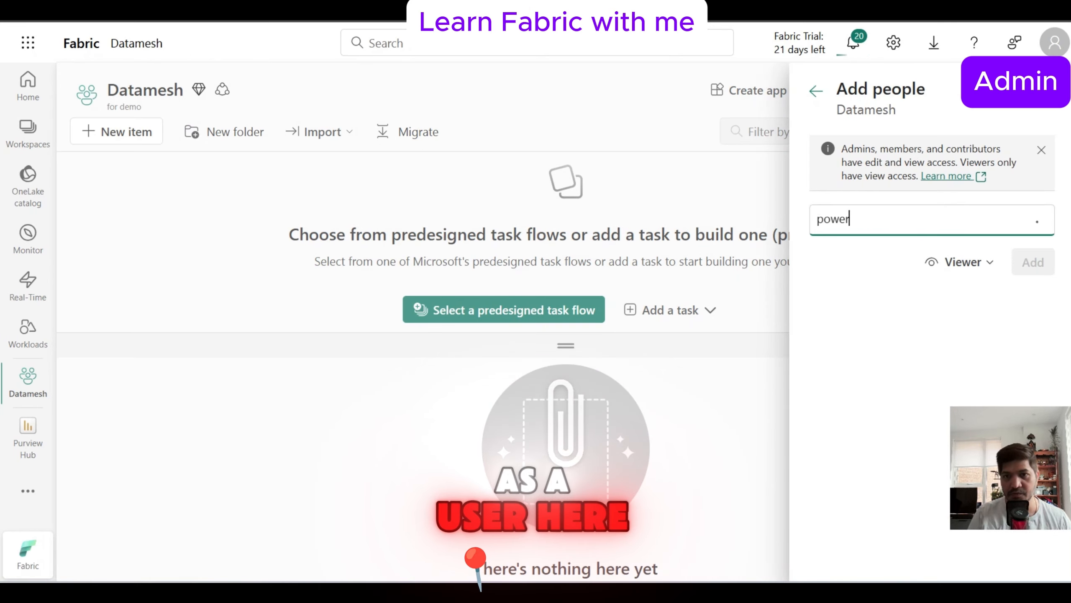
pyautogui.press('BackSpace')
pyautogui.press('BackSpace')
pyautogui.write('rathames')
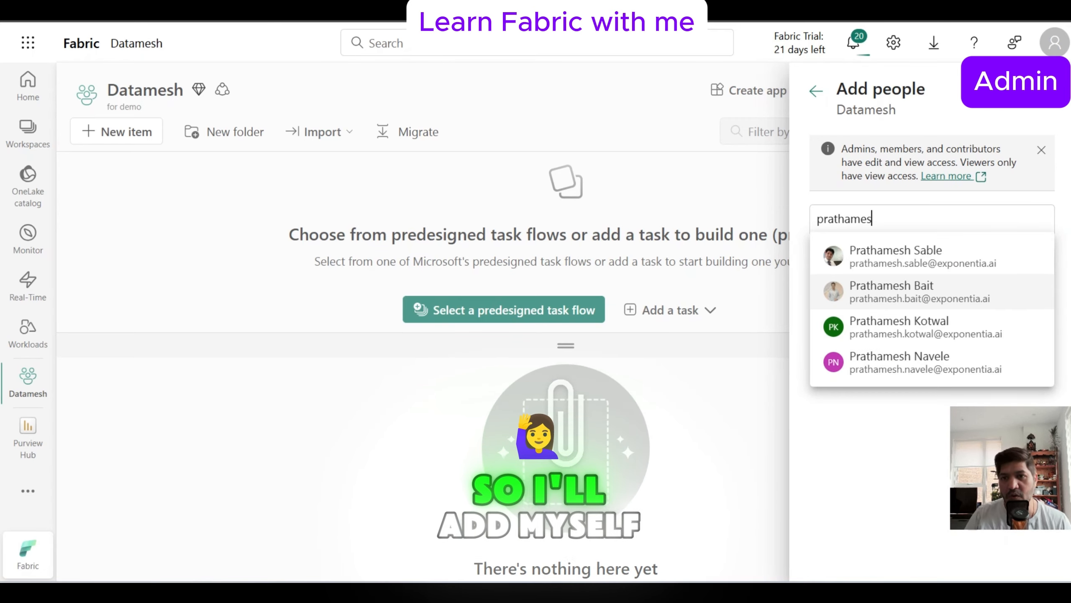
pyautogui.click(920, 256)
pyautogui.click(963, 286)
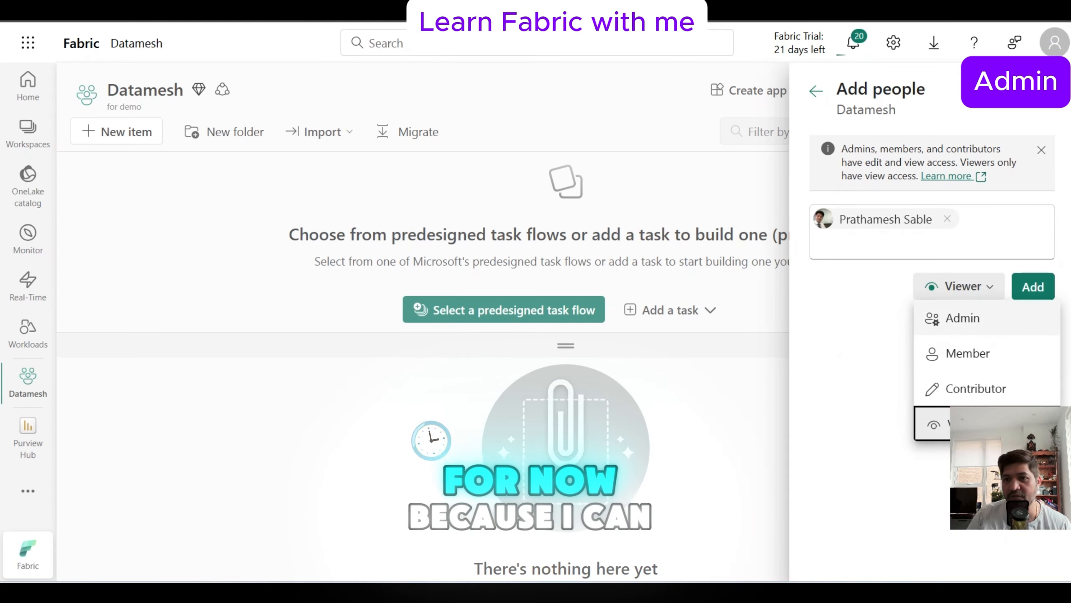
pyautogui.click(963, 315)
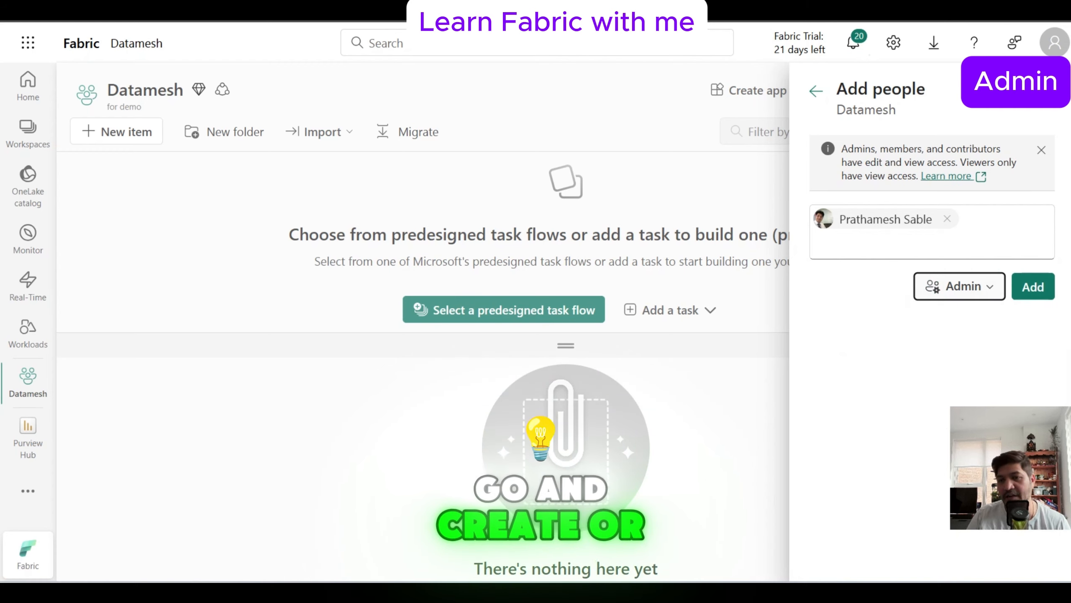
pyautogui.click(959, 286)
pyautogui.click(866, 346)
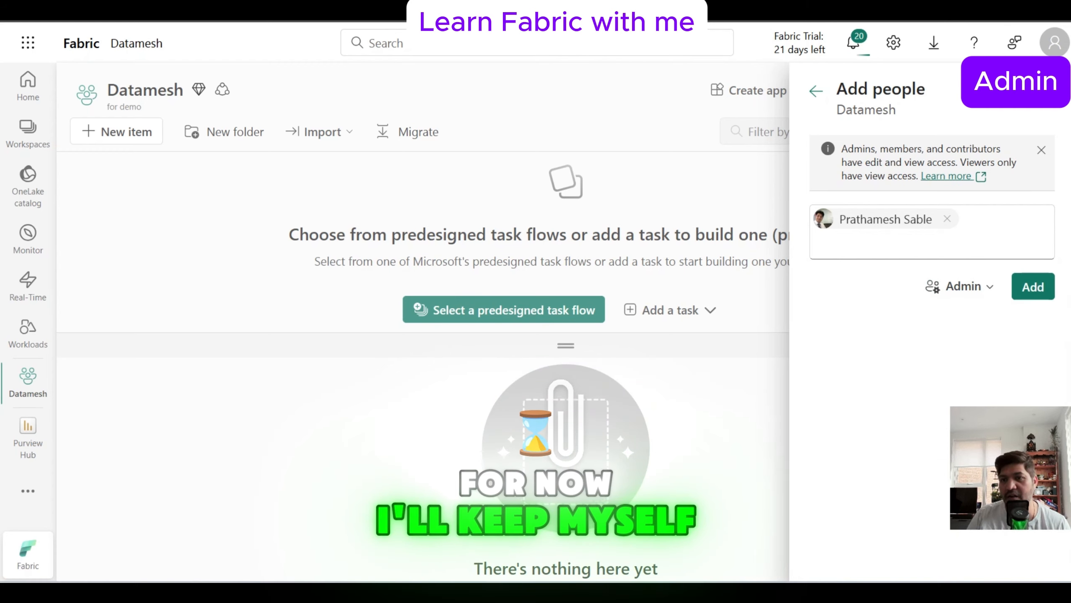
pyautogui.click(1033, 286)
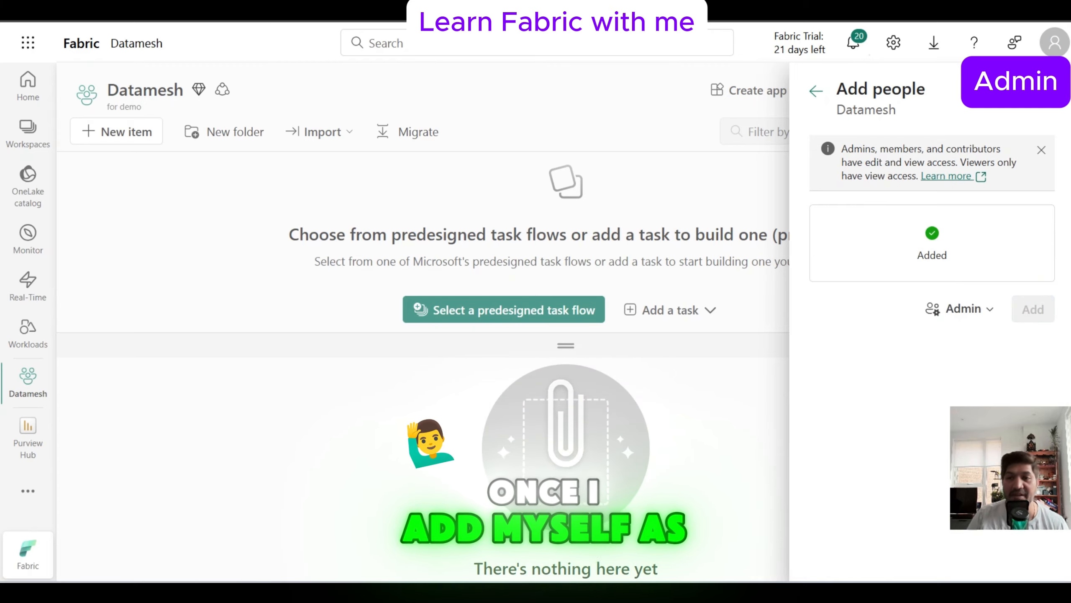
# Switch to the non-admin user's Power BI session, refresh the OneLake catalog, and check the domain filter for Datamesh.
pyautogui.moveTo(687, 592)
pyautogui.moveTo(650, 593)
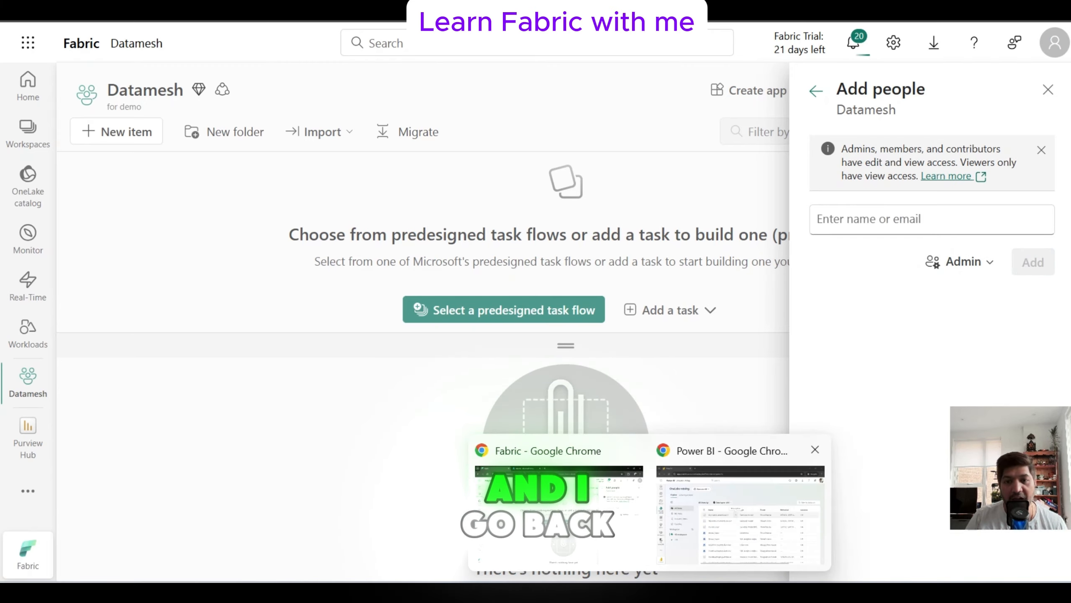
pyautogui.click(740, 511)
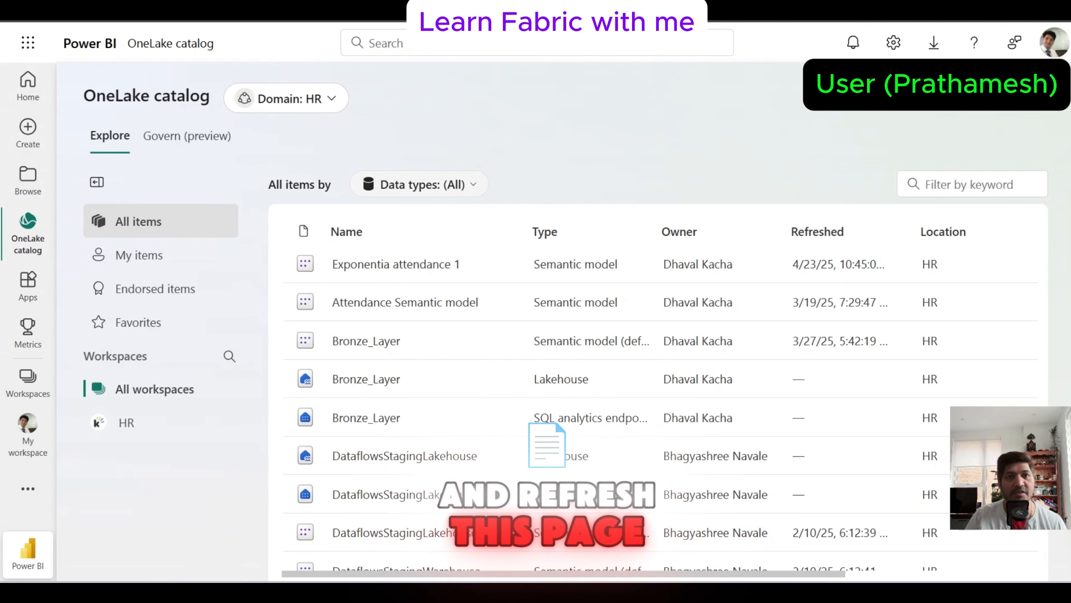
pyautogui.press('F5')
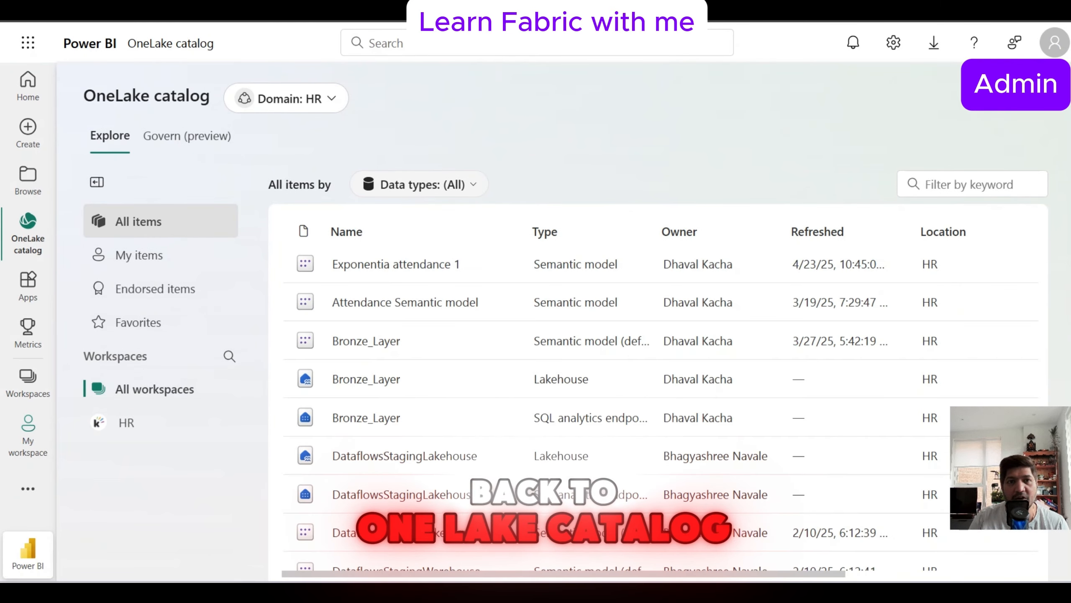
pyautogui.click(295, 98)
pyautogui.click(290, 198)
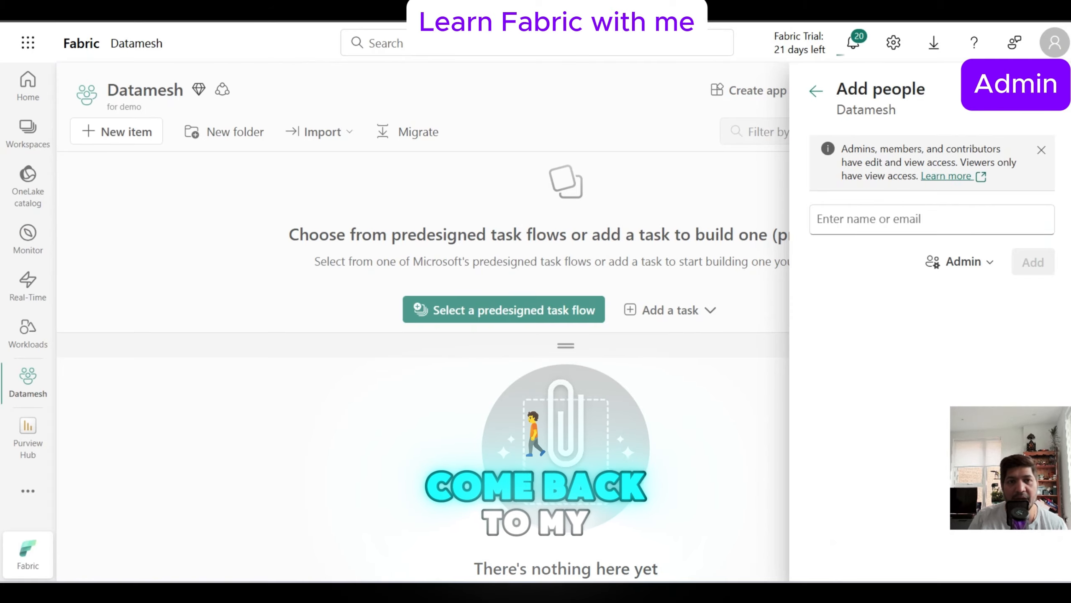
# Back in the admin's Fabric session, create a lakehouse named lh_datamesh in the Datamesh workspace.
pyautogui.click(1041, 89)
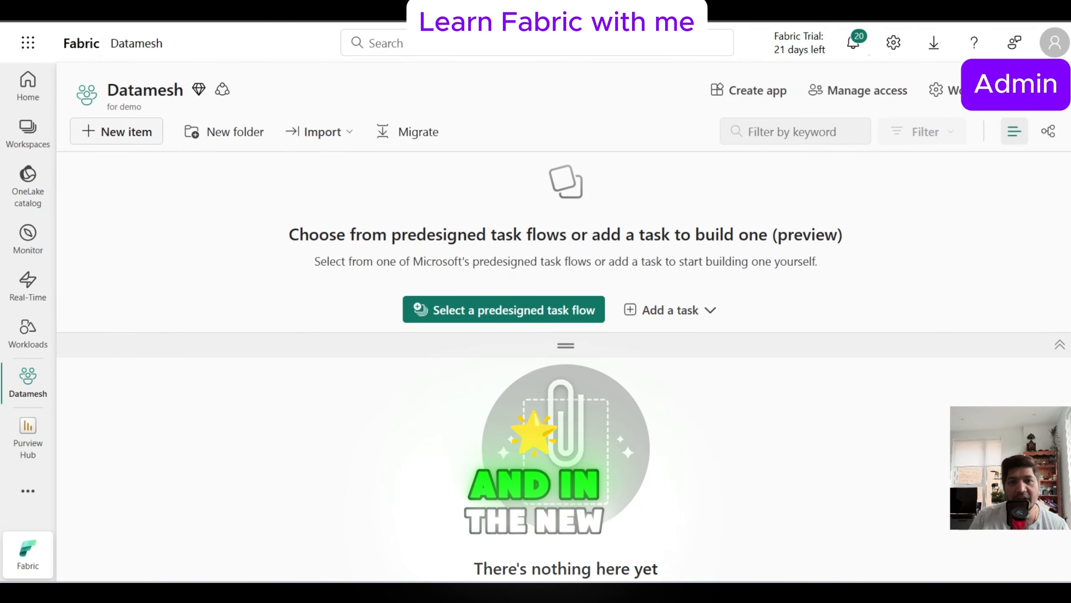
pyautogui.click(116, 132)
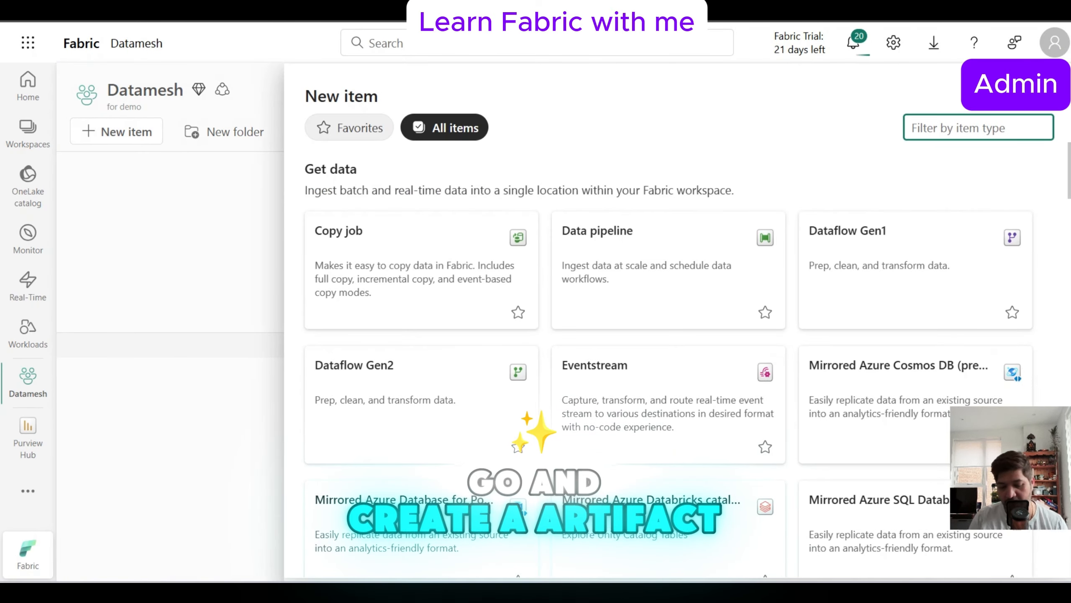
pyautogui.write('lakr')
pyautogui.press('BackSpace')
pyautogui.write('e')
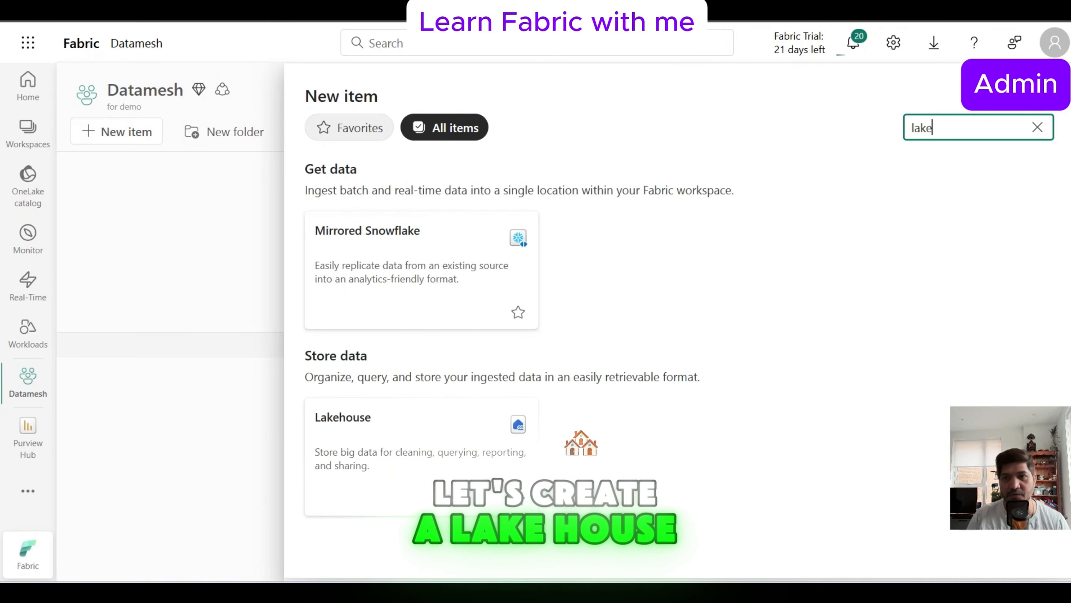
pyautogui.click(405, 448)
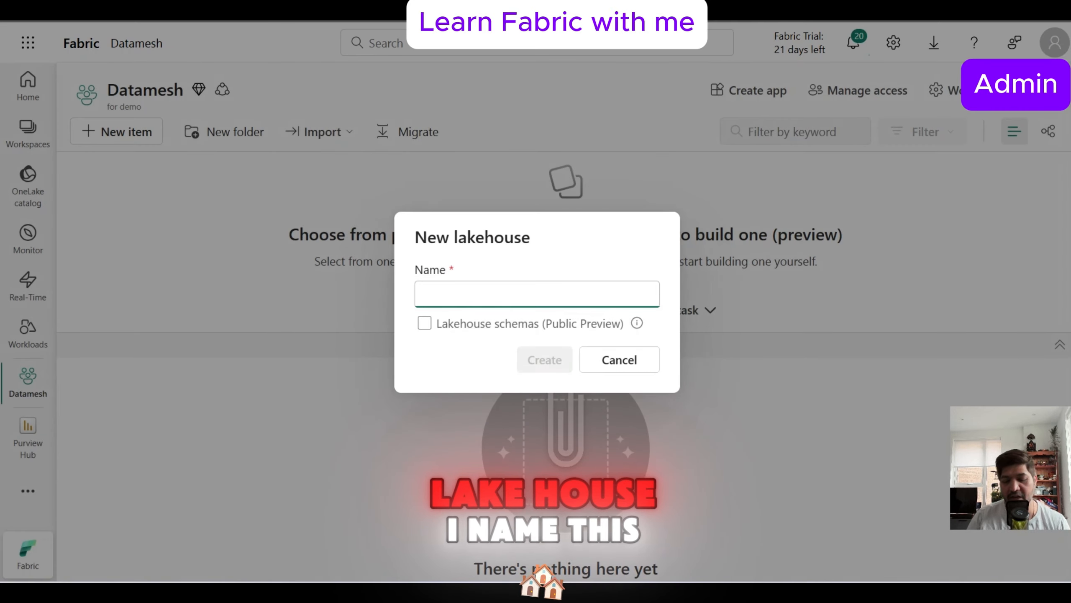
pyautogui.write('lh')
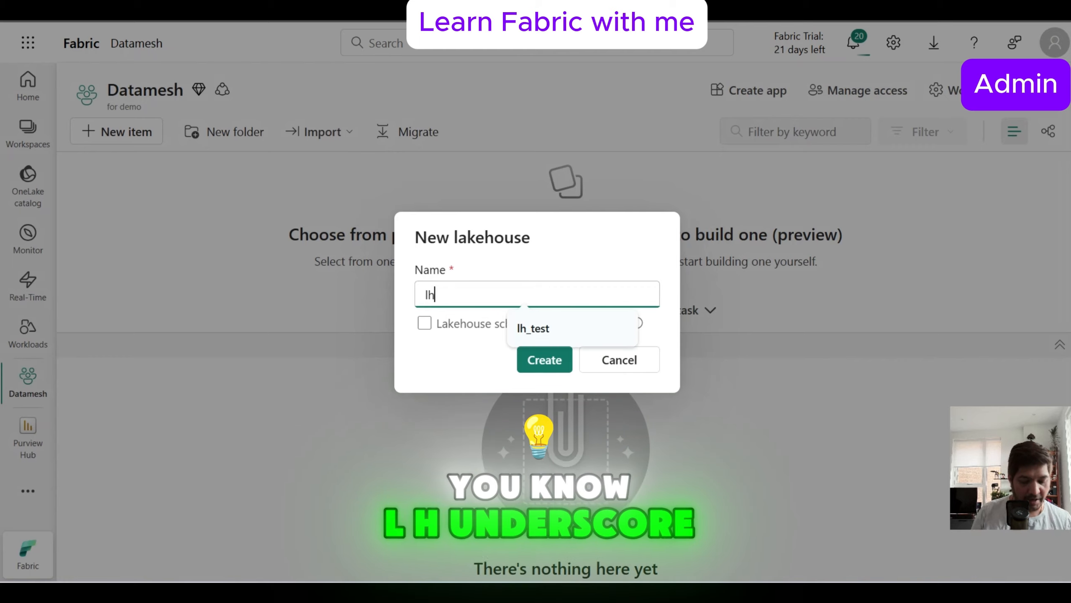
pyautogui.write('_datamesh')
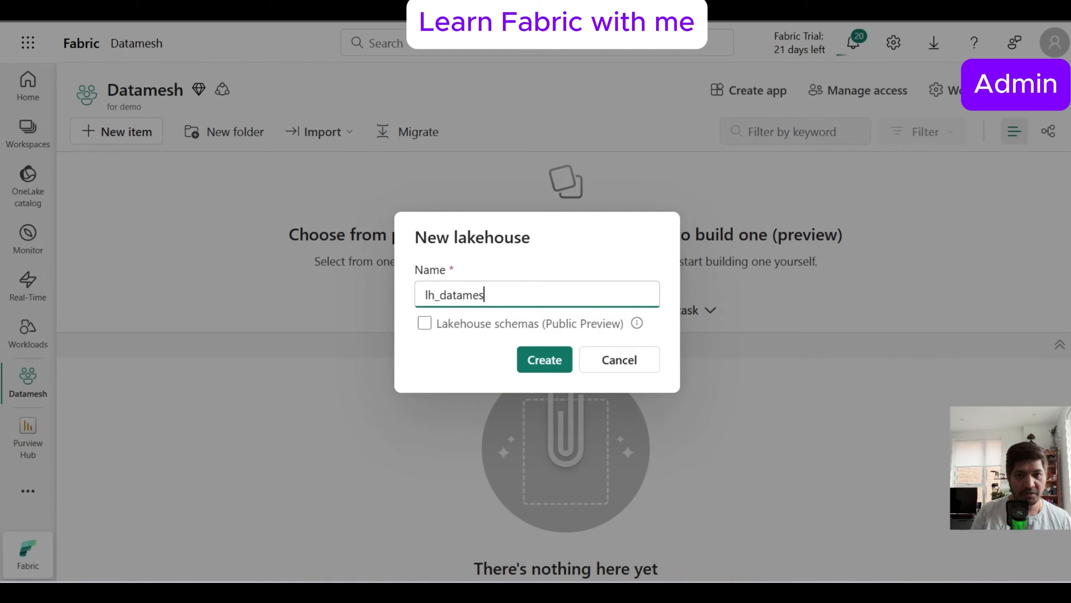
pyautogui.press('Return')
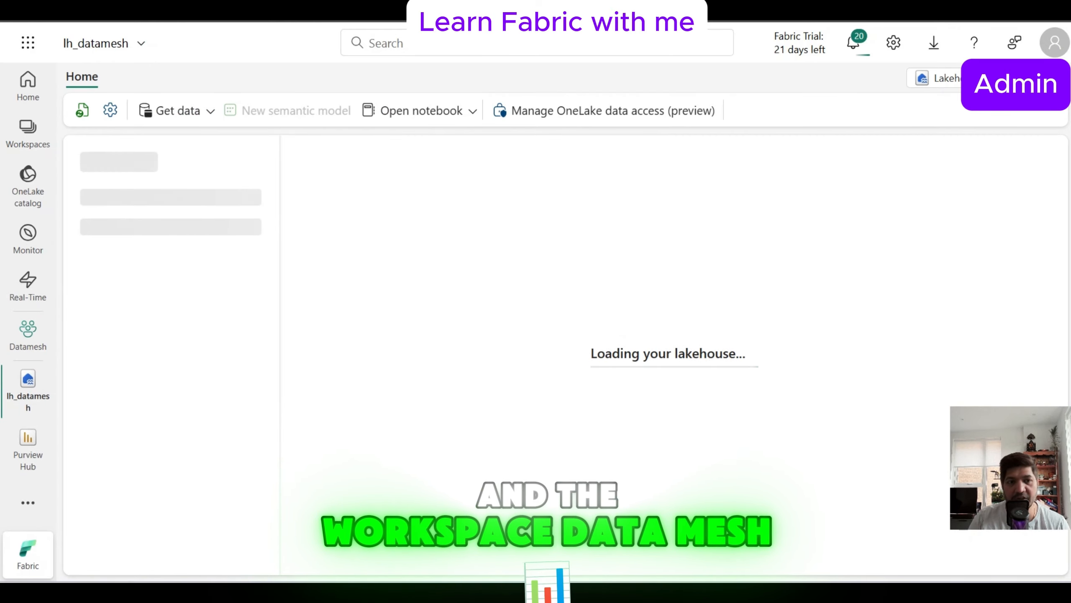
# In the non-admin user's Power BI session, refresh the OneLake catalog and filter its items to the Datamesh domain.
pyautogui.moveTo(649, 593)
pyautogui.click(740, 514)
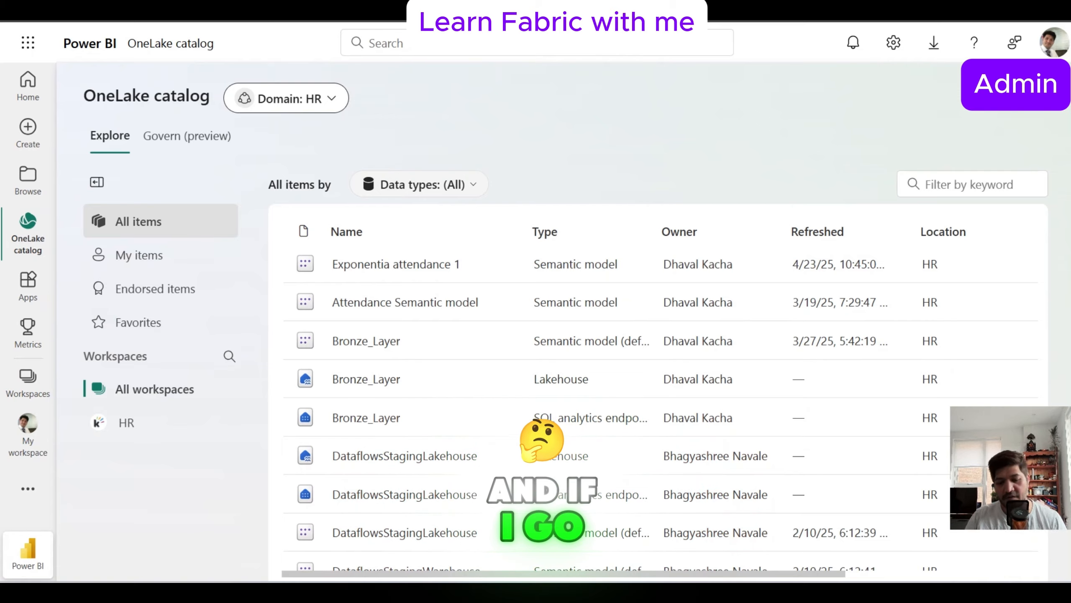
pyautogui.press('F5')
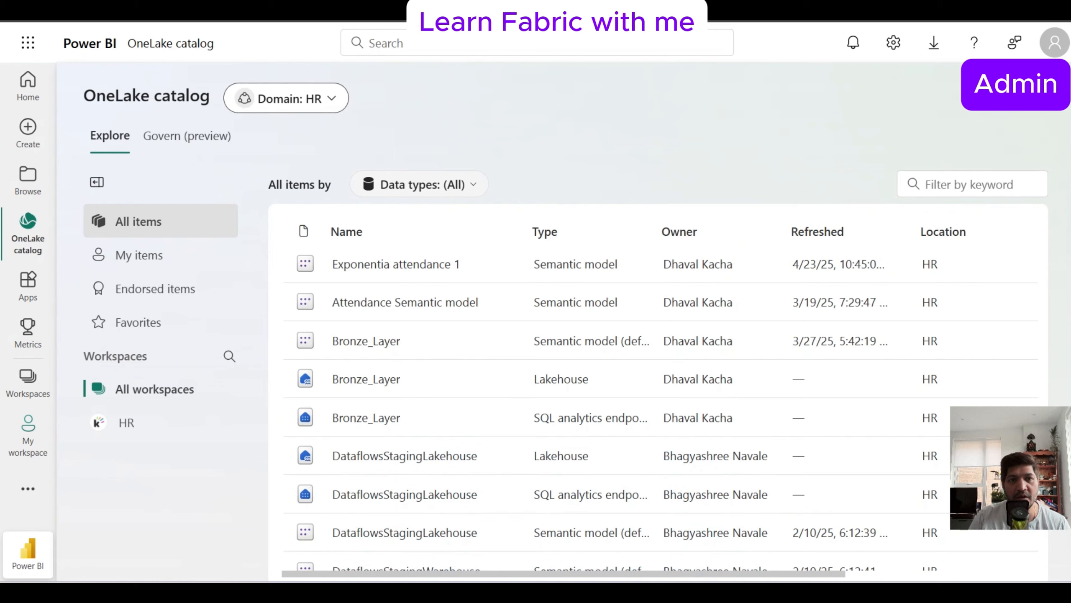
pyautogui.click(286, 98)
pyautogui.click(310, 196)
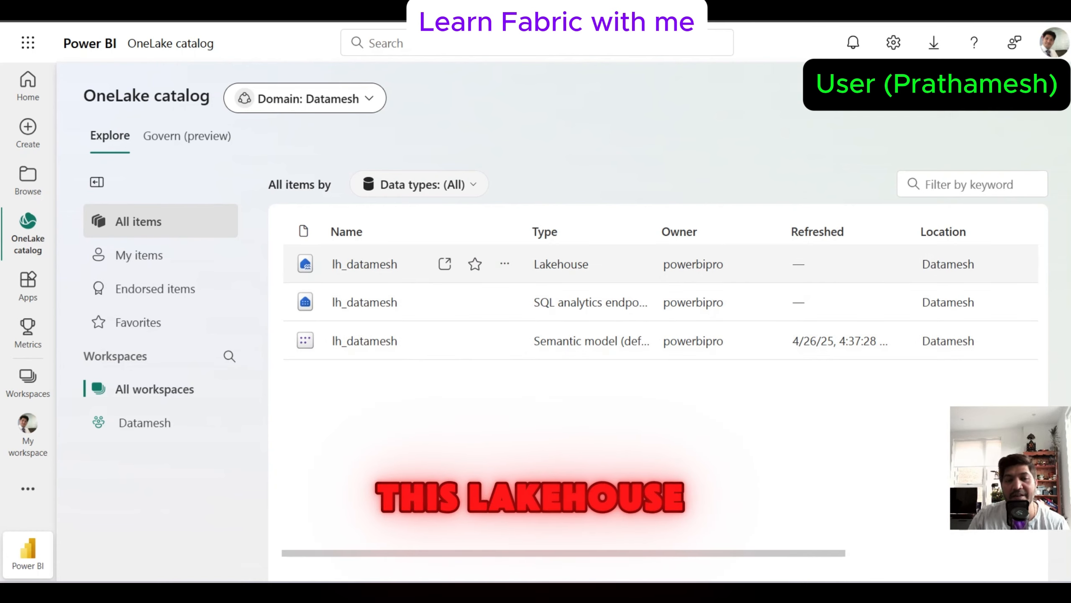
# Switch to the admin's Fabric session and open the Domains settings of the Admin portal.
pyautogui.moveTo(724, 592)
pyautogui.moveTo(655, 592)
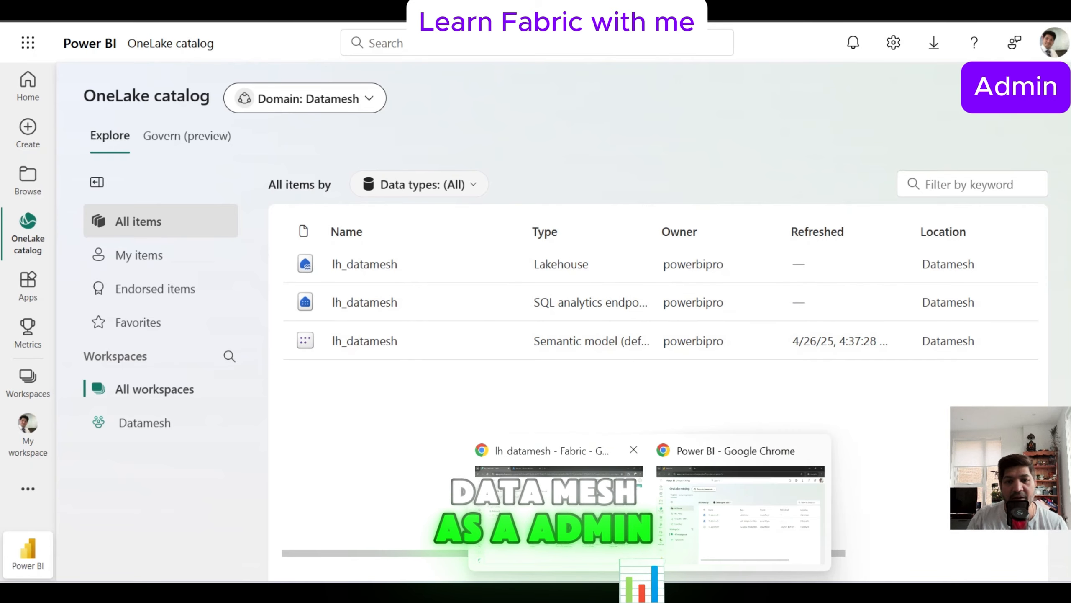
pyautogui.click(563, 509)
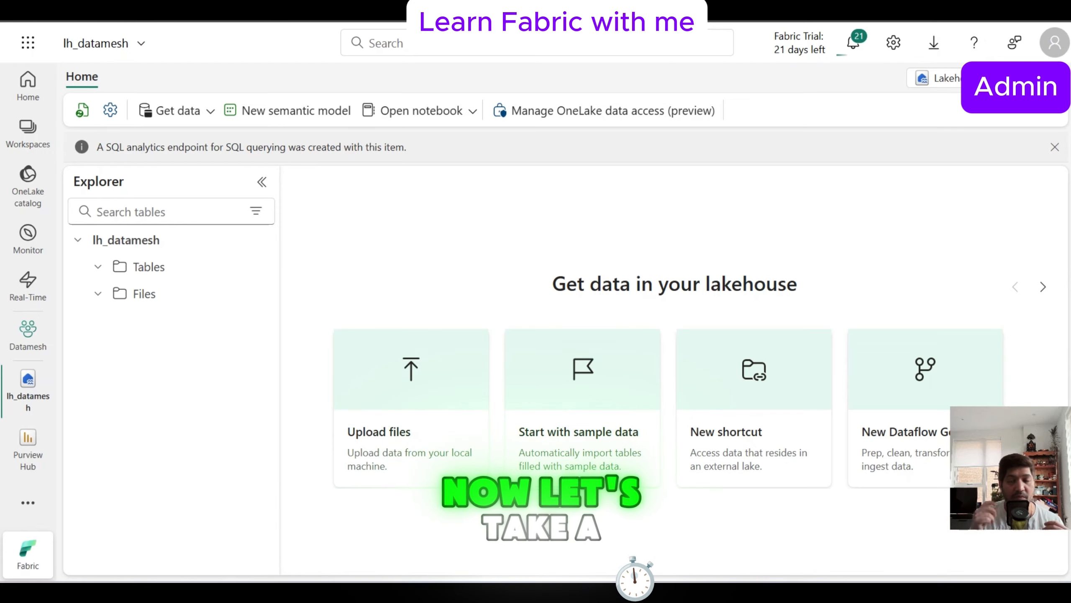
pyautogui.click(894, 42)
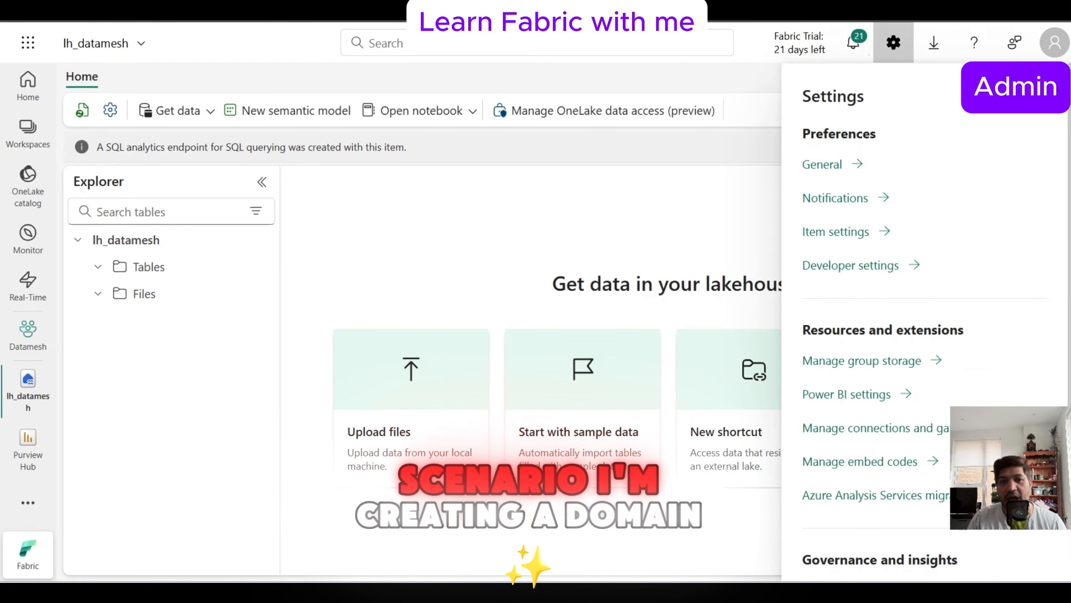
pyautogui.scroll(-2, 861, 464)
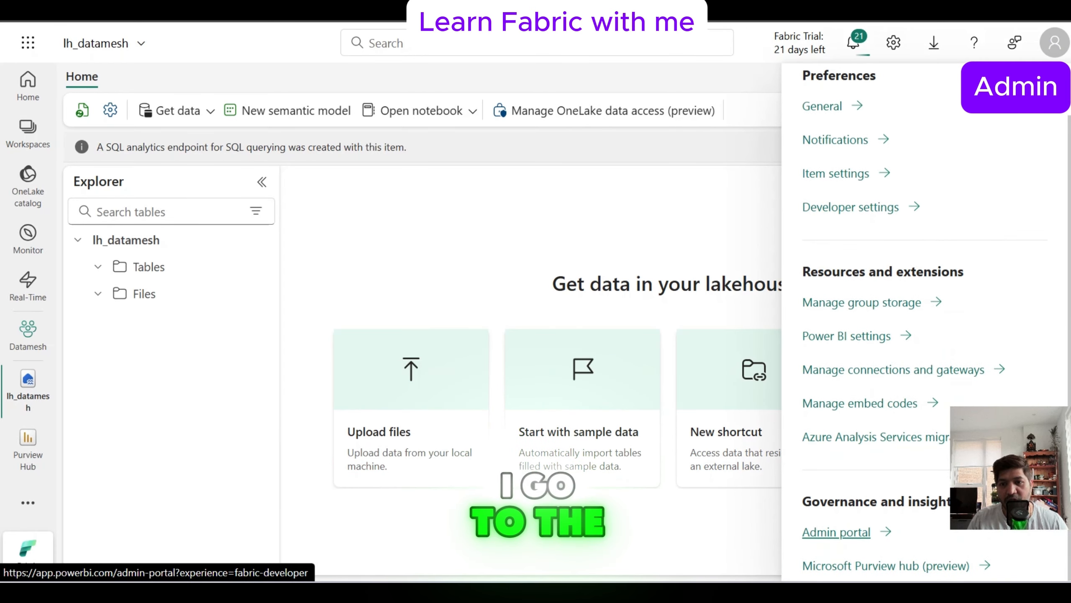
pyautogui.click(838, 531)
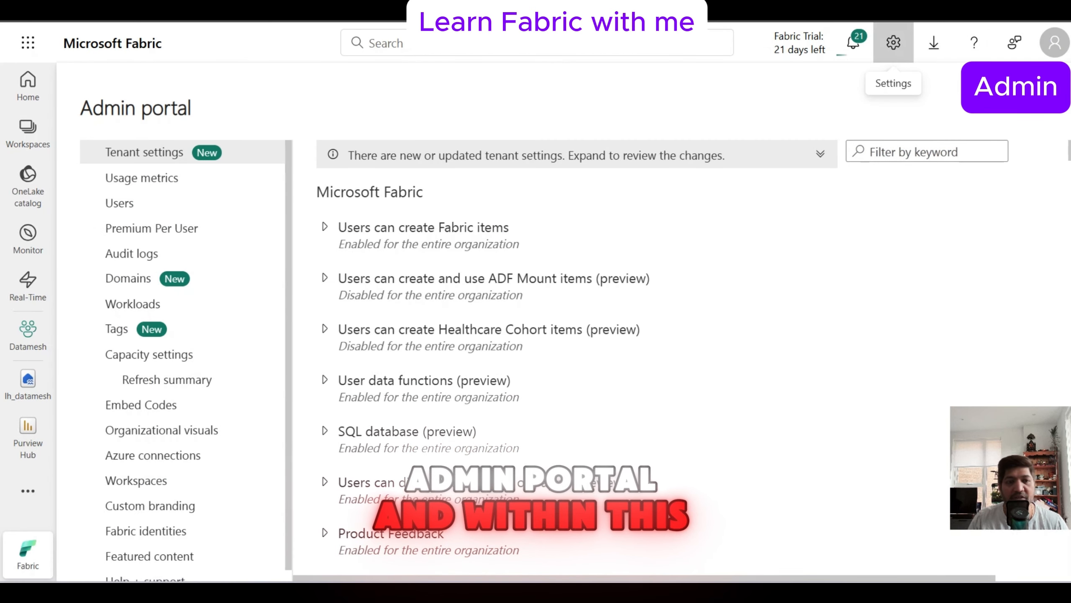
pyautogui.scroll(-1, 182, 359)
pyautogui.scroll(1, 182, 358)
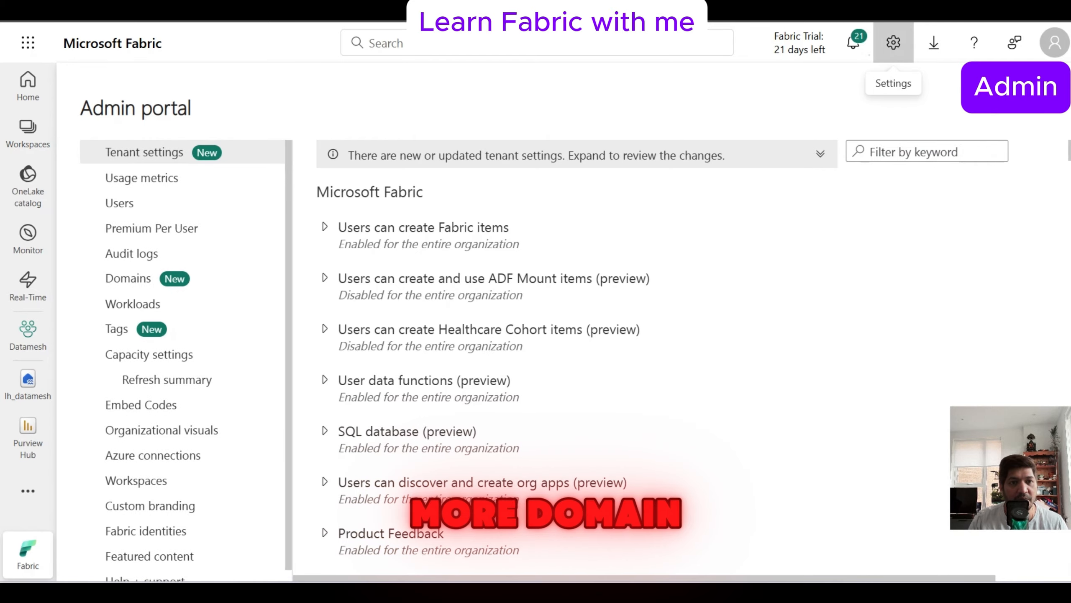
pyautogui.click(128, 279)
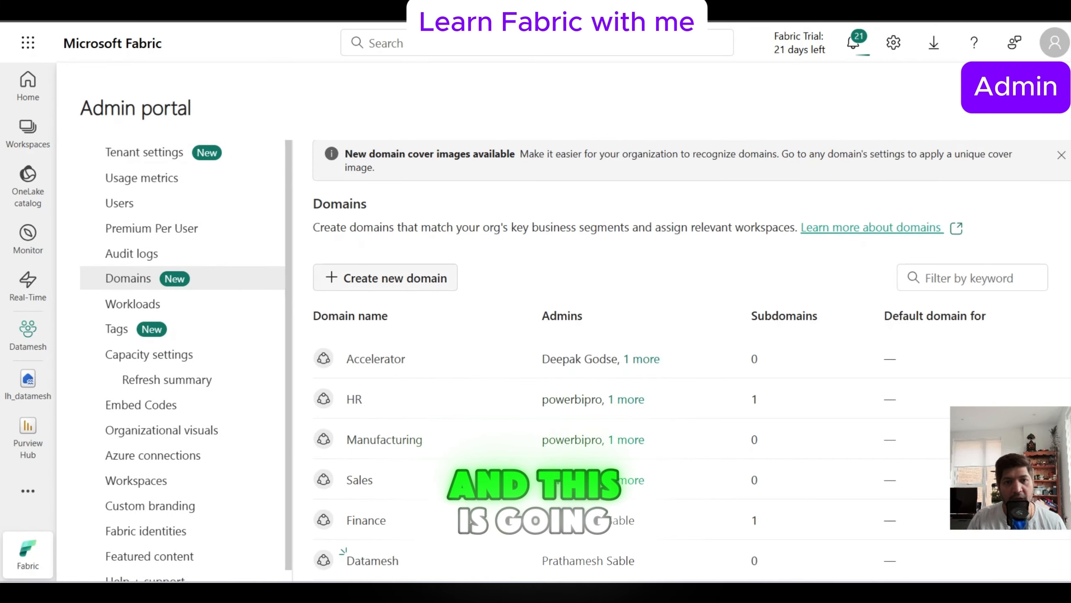
# Create a new domain named datamesh_cross_share without assigning any domain admins.
pyautogui.click(386, 278)
pyautogui.write('datamesh')
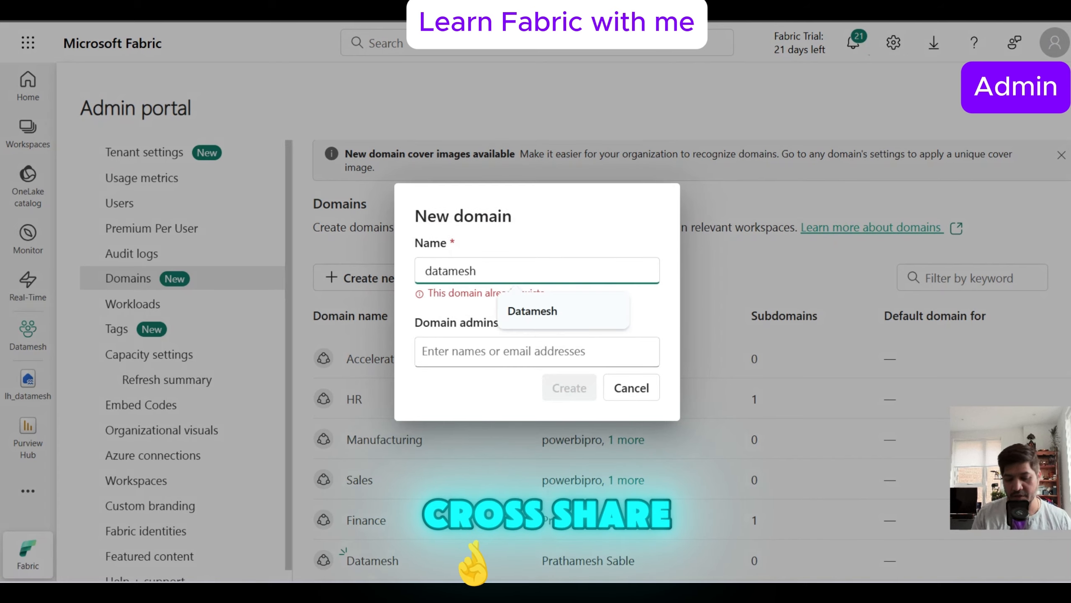
pyautogui.write('_d')
pyautogui.write('ross_sha')
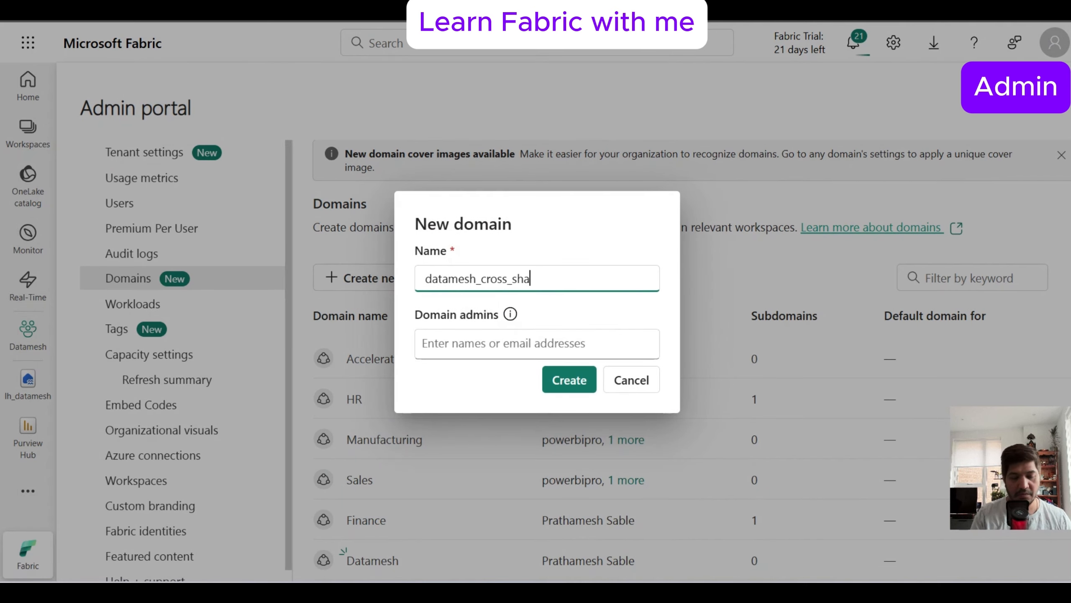
pyautogui.write('re')
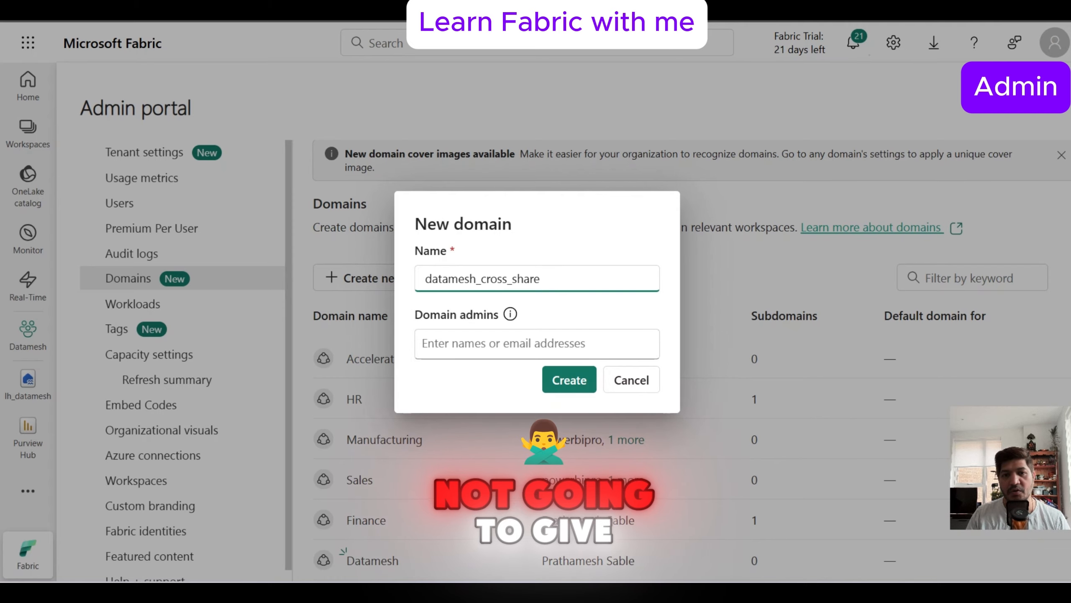
pyautogui.click(569, 382)
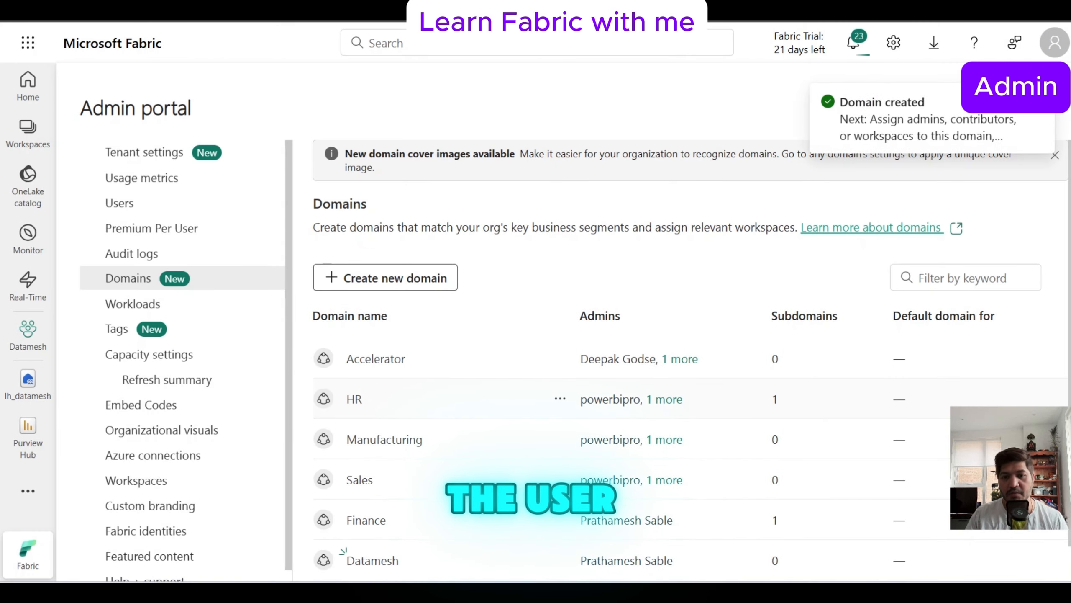
# Look at the OneLake catalog in the non-admin user's Power BI session and return to the admin's Fabric session.
pyautogui.moveTo(650, 593)
pyautogui.click(737, 508)
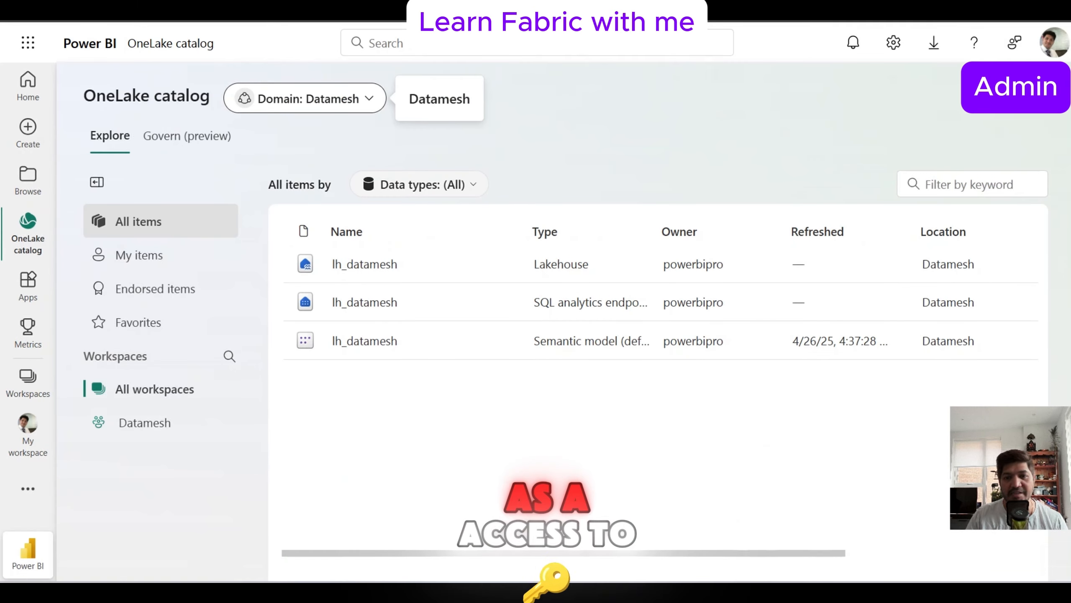
pyautogui.click(565, 498)
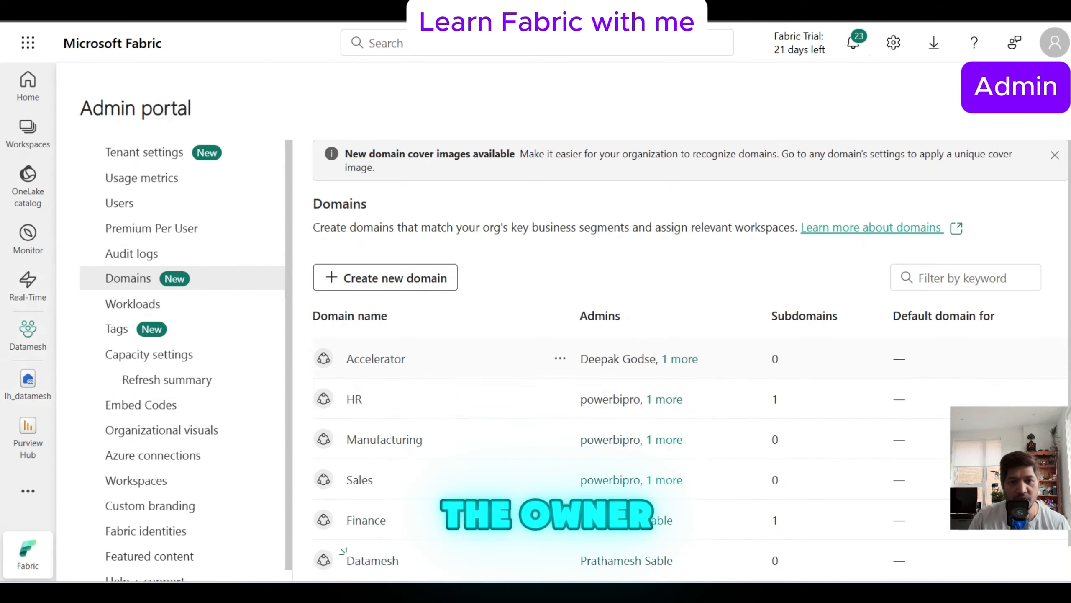
# Create a workspace named datamesh_datashare and assign it to the datamesh_cross_share domain.
pyautogui.scroll(-1, 549, 440)
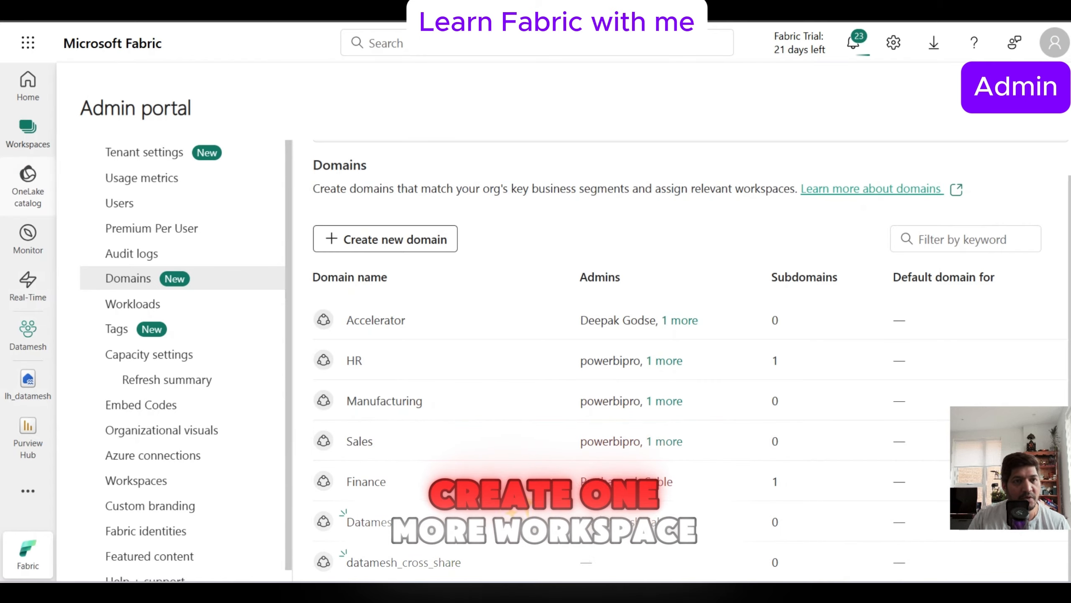
pyautogui.click(28, 132)
pyautogui.scroll(-4, 199, 365)
pyautogui.click(199, 555)
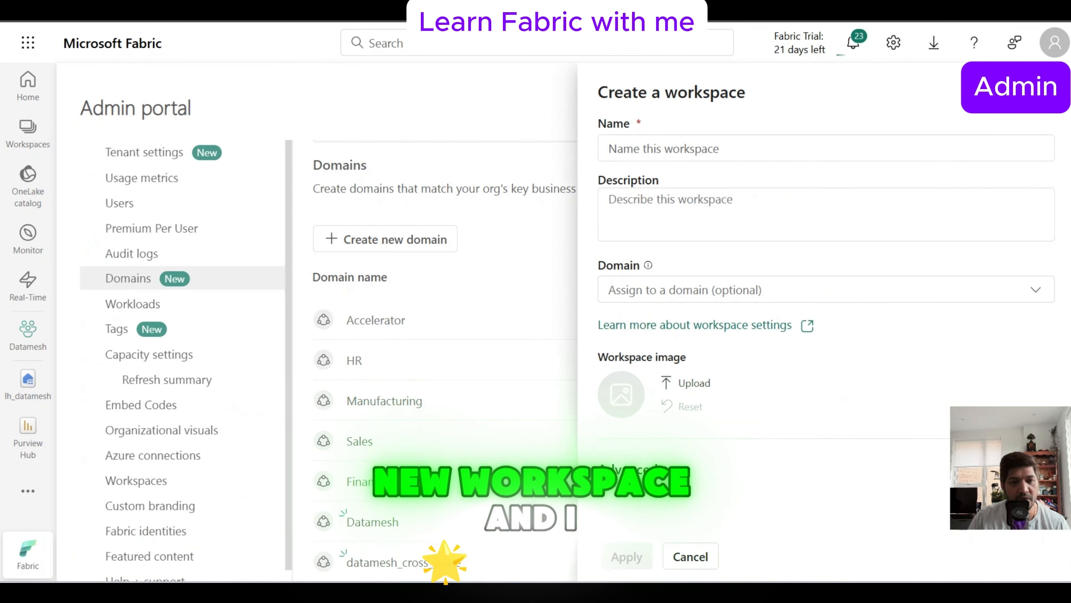
pyautogui.write('data')
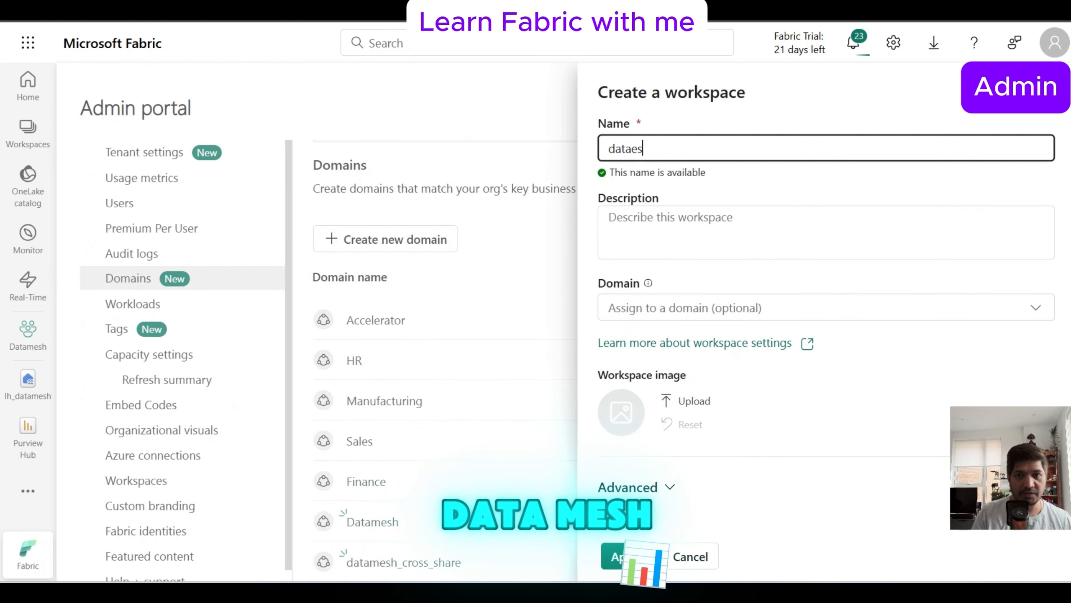
pyautogui.write('mesh')
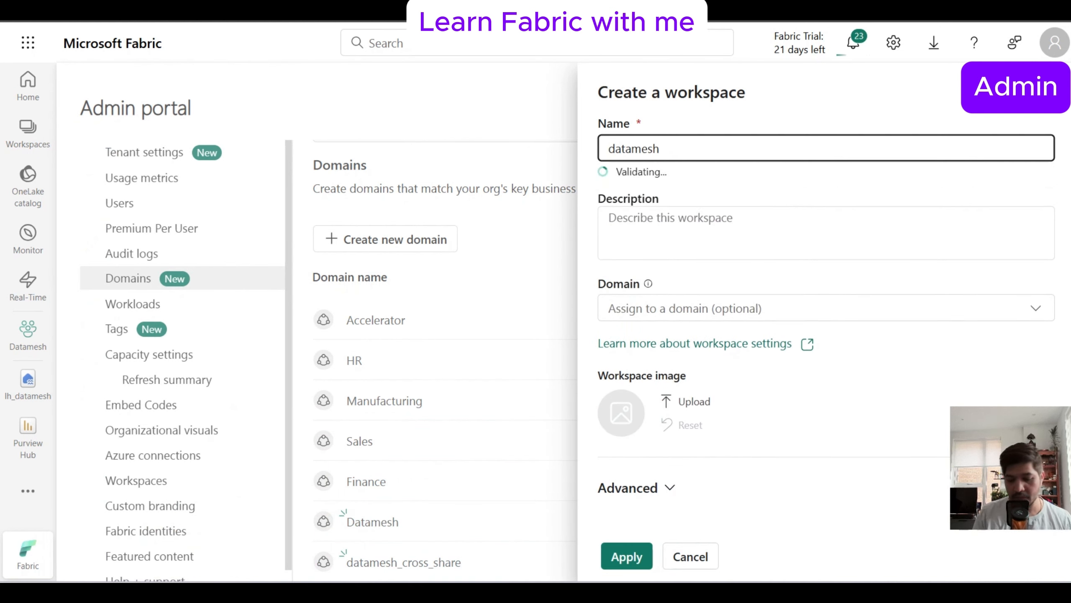
pyautogui.write('_datashare')
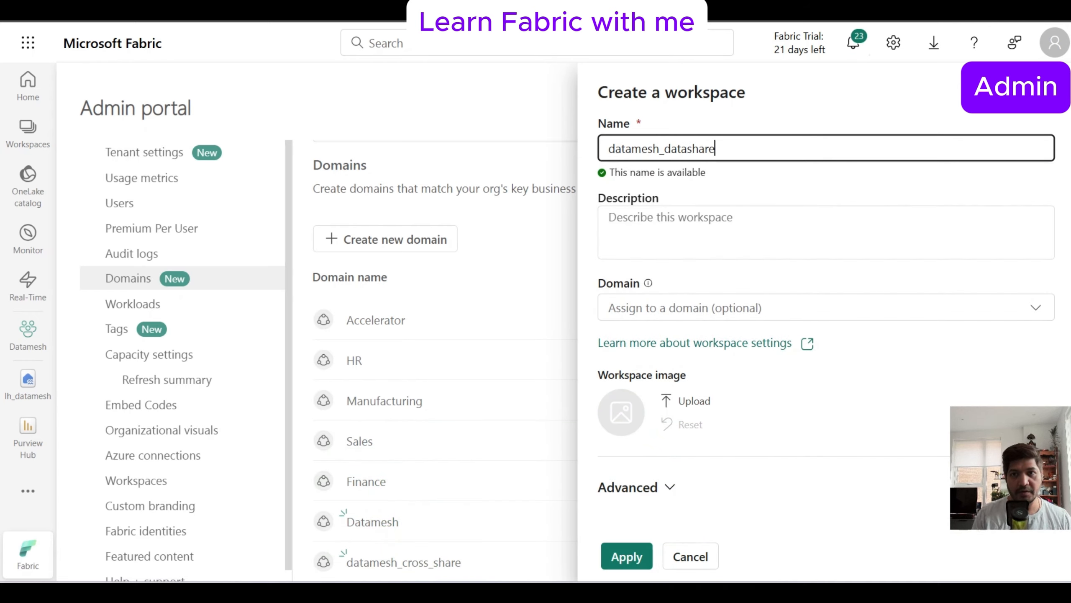
pyautogui.click(825, 307)
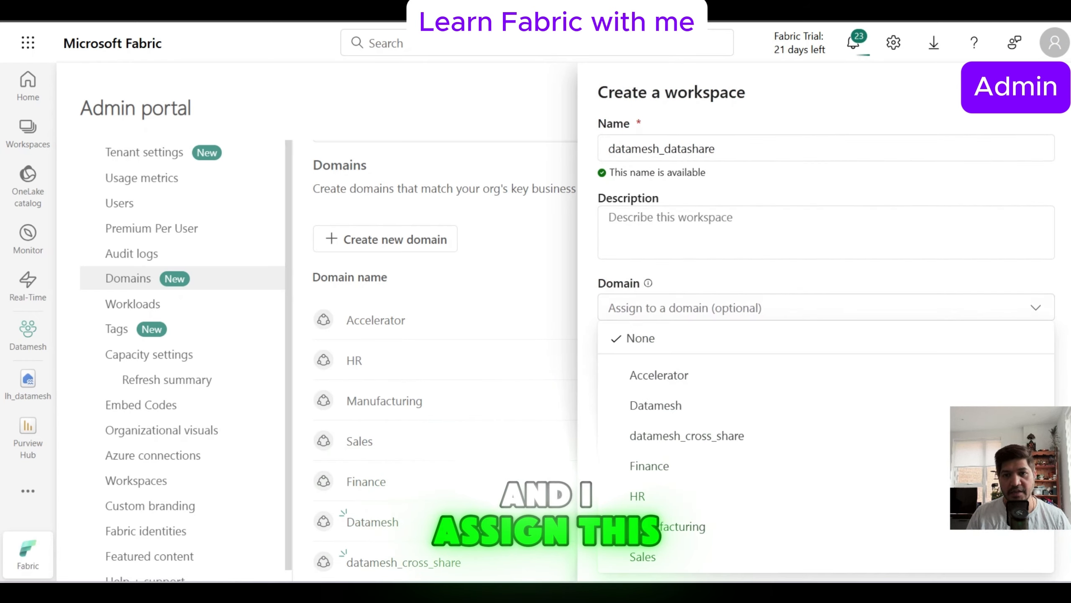
pyautogui.click(689, 435)
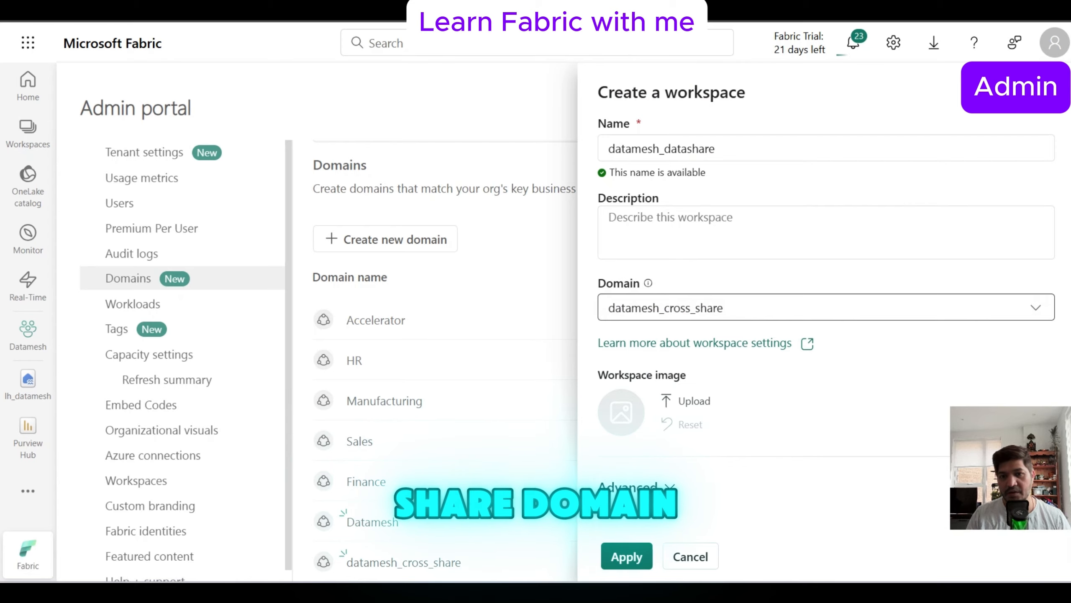
pyautogui.click(627, 557)
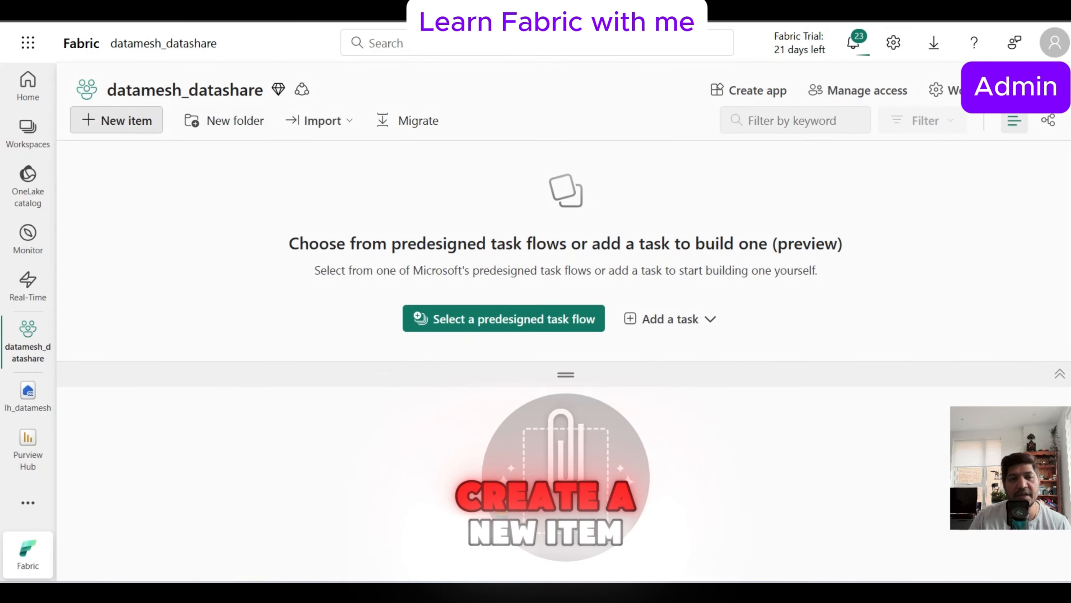
# Create a lakehouse named datashare in the datamesh_datashare workspace, leaving lakehouse schemas off.
pyautogui.click(116, 120)
pyautogui.click(979, 128)
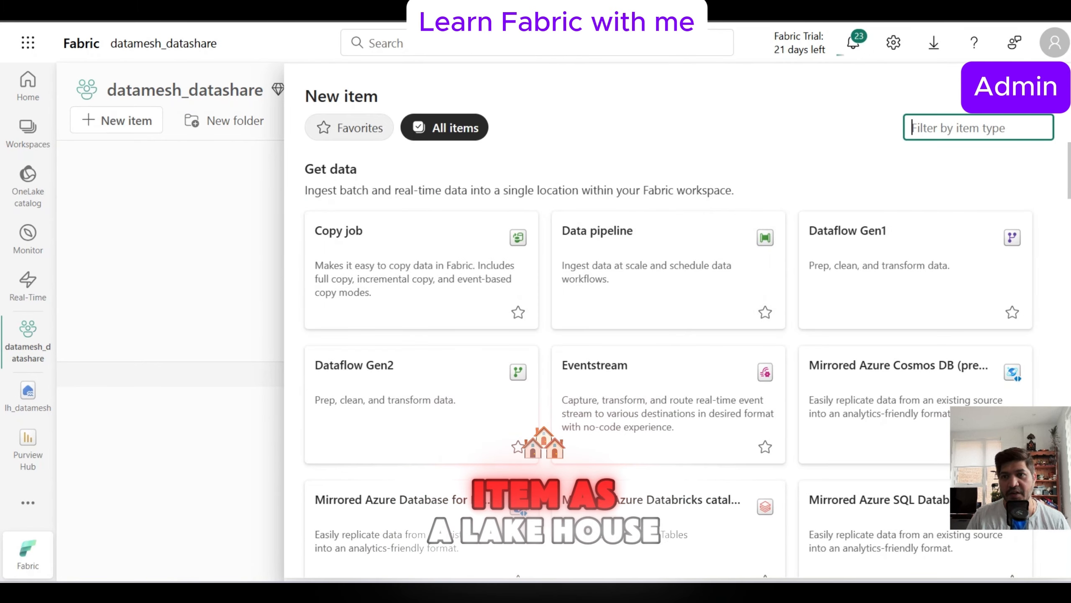
pyautogui.write('lake')
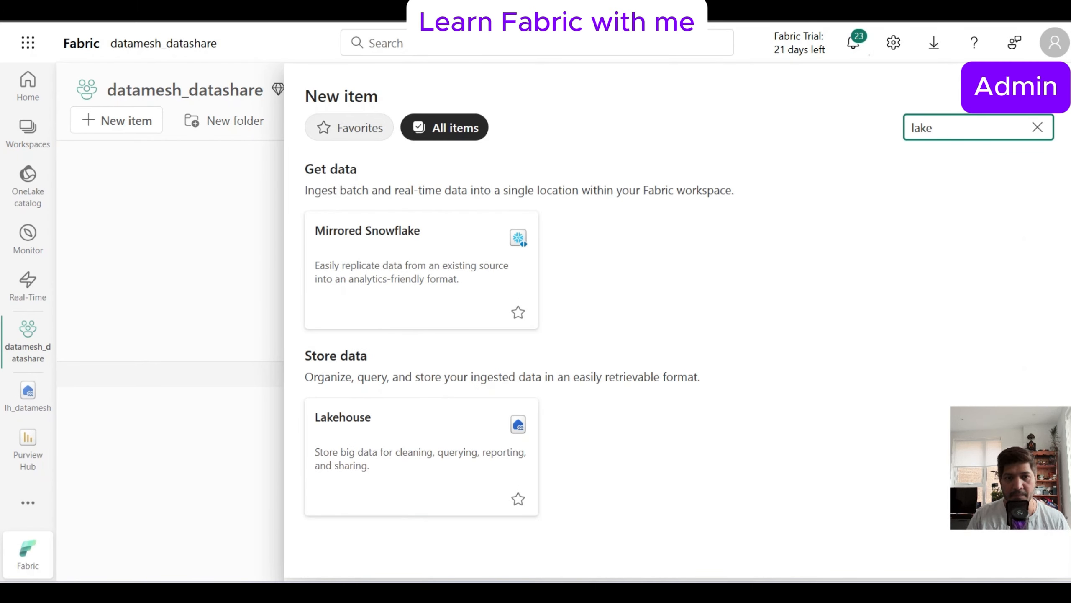
pyautogui.click(422, 456)
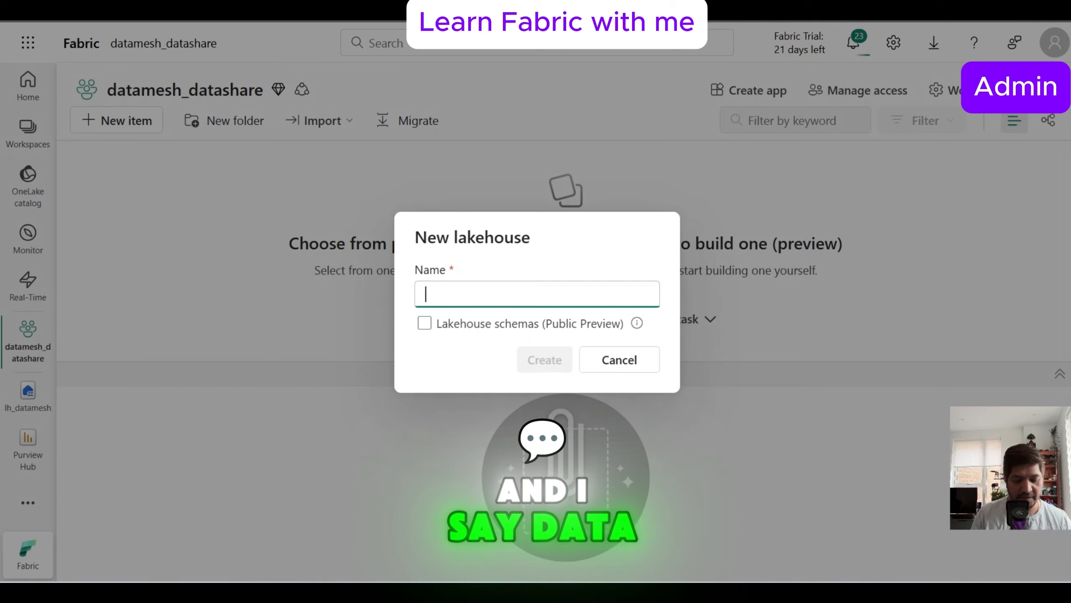
pyautogui.write('datashare')
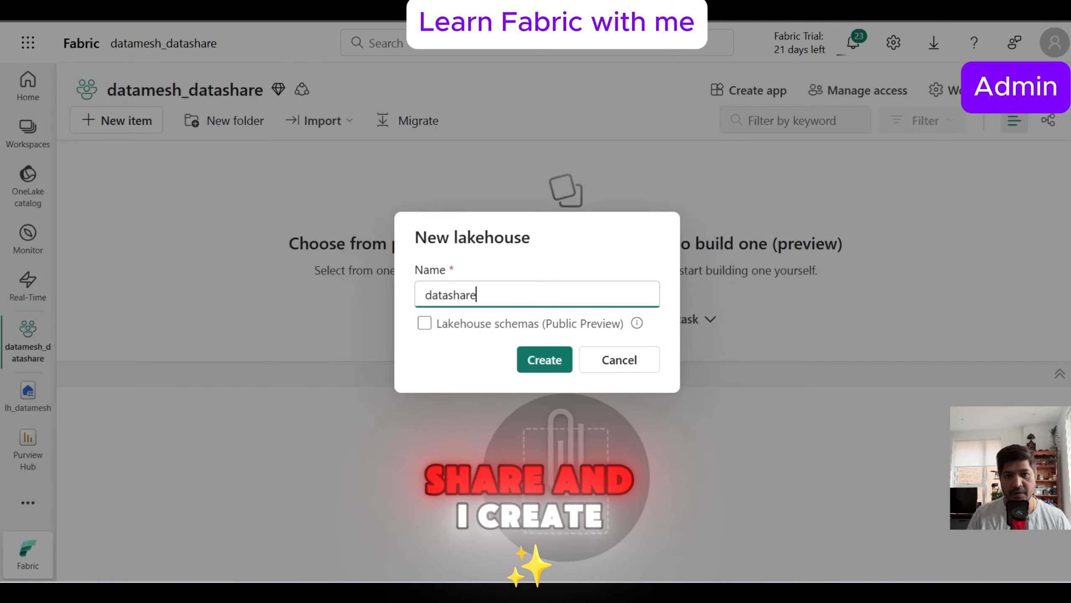
pyautogui.press('Return')
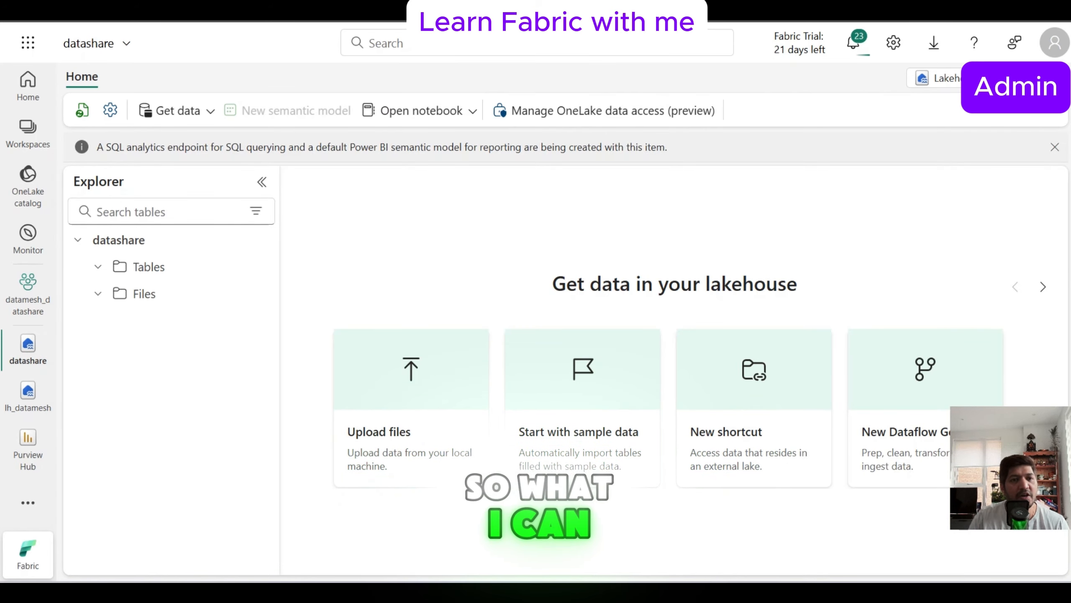
# Upload sample_project_sales_data.csv to the Files folder of the datashare lakehouse and close the upload pane.
pyautogui.click(119, 291)
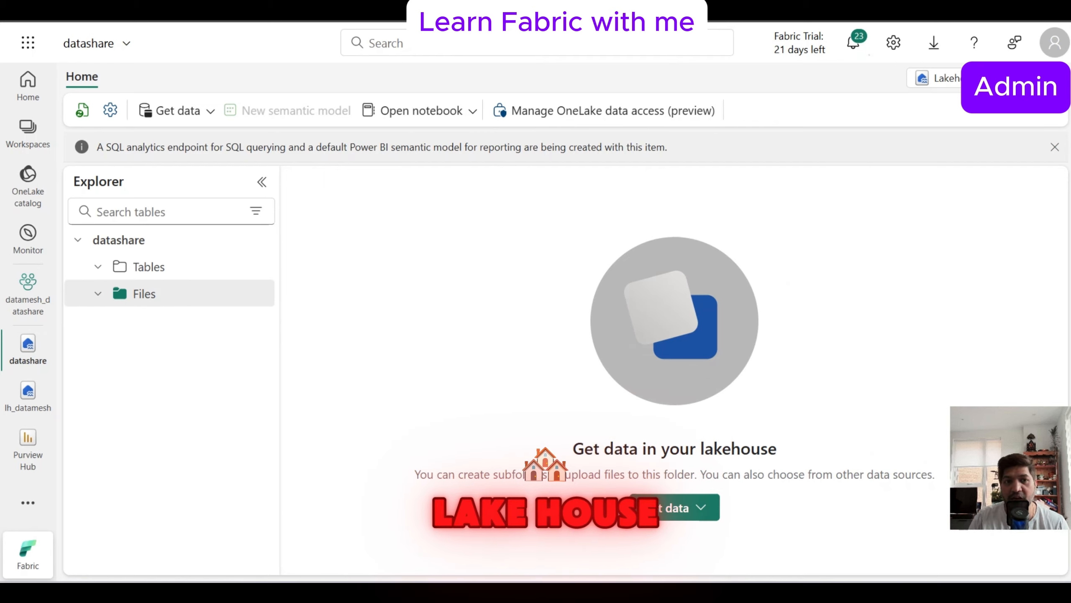
pyautogui.click(258, 294)
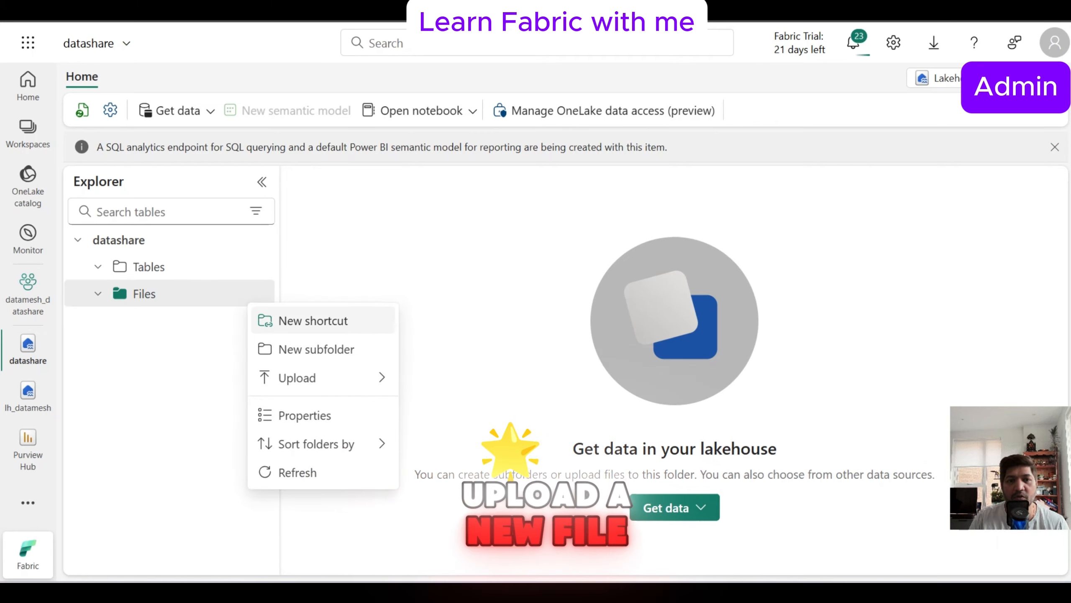
pyautogui.click(430, 380)
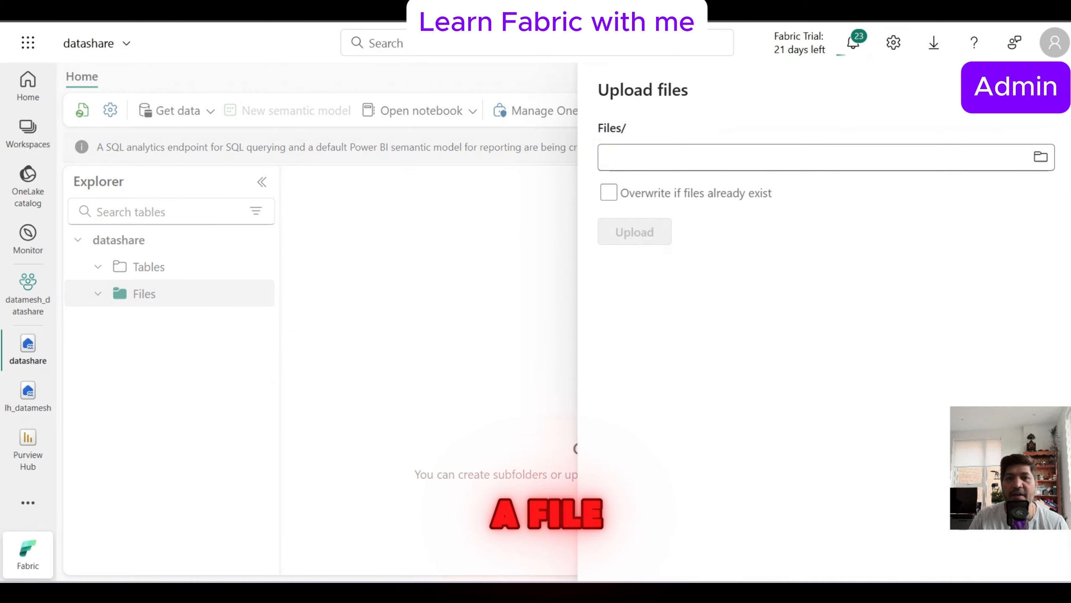
pyautogui.click(1041, 157)
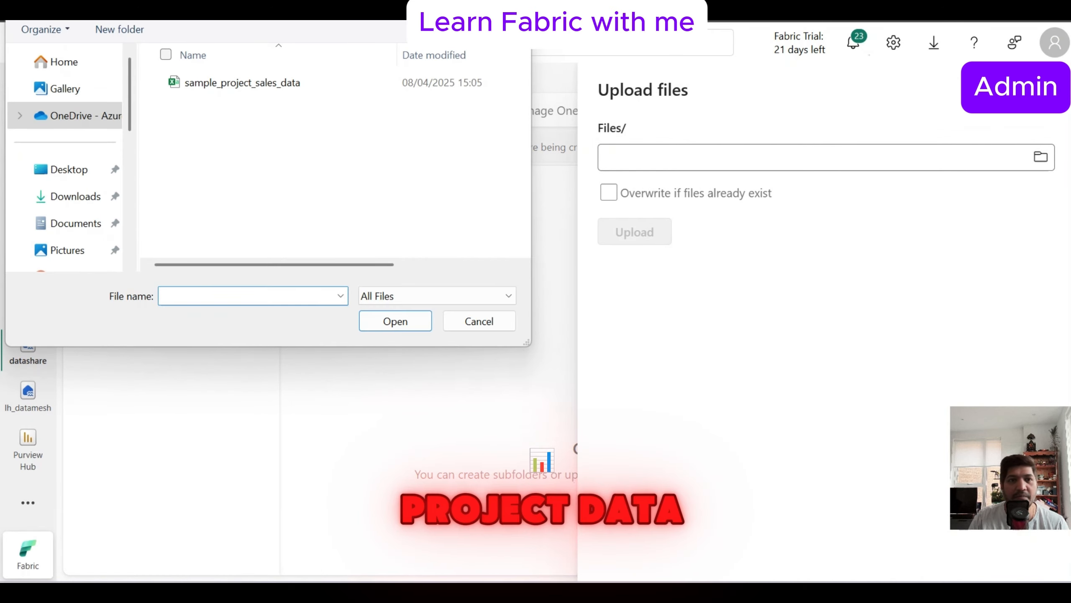
pyautogui.click(243, 82)
pyautogui.click(396, 321)
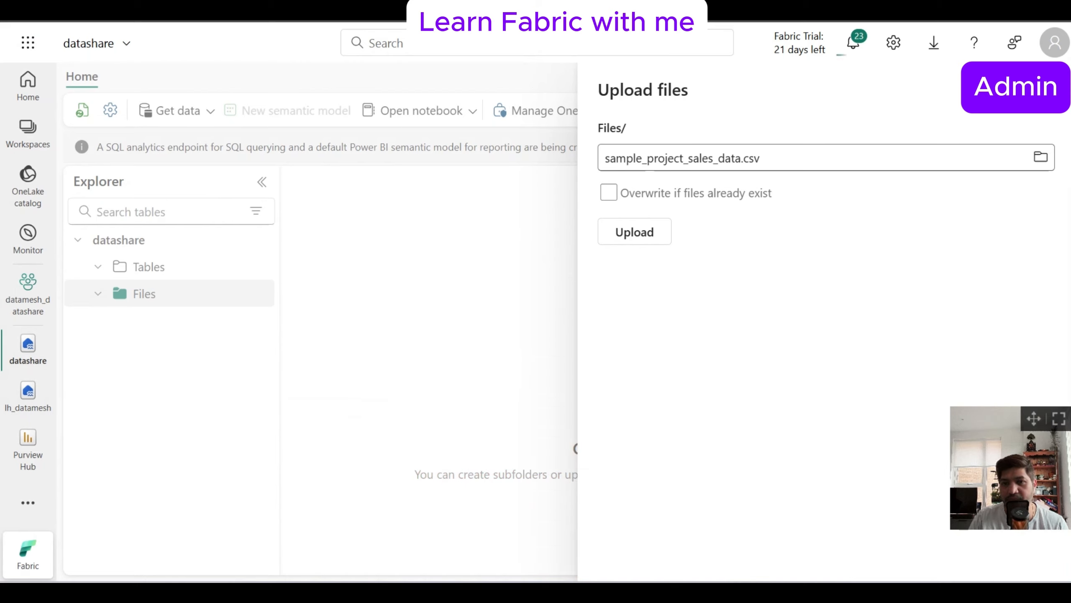
pyautogui.click(635, 231)
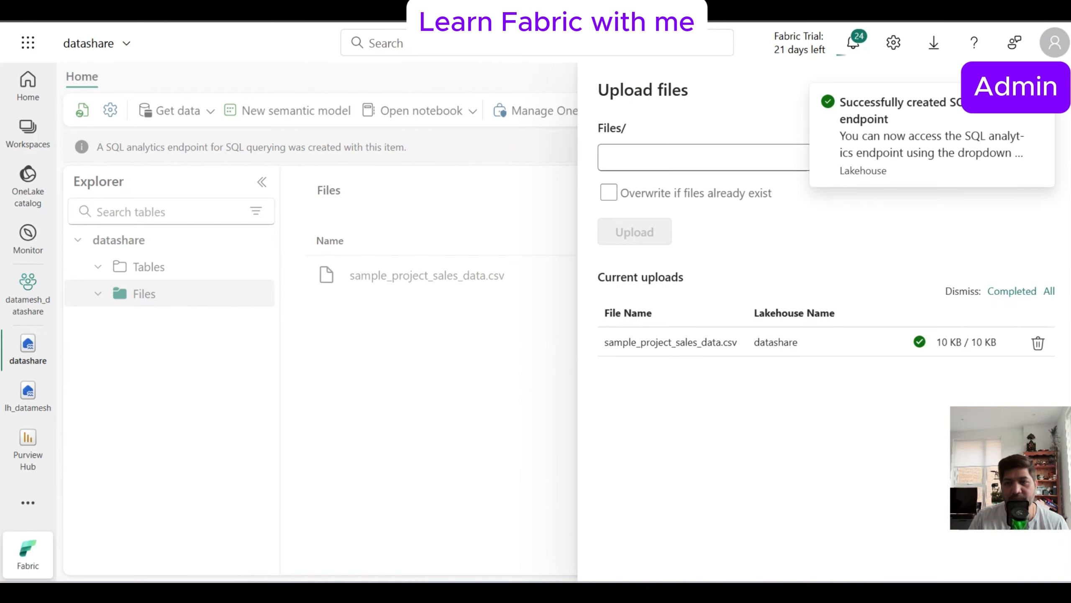
pyautogui.press('Escape')
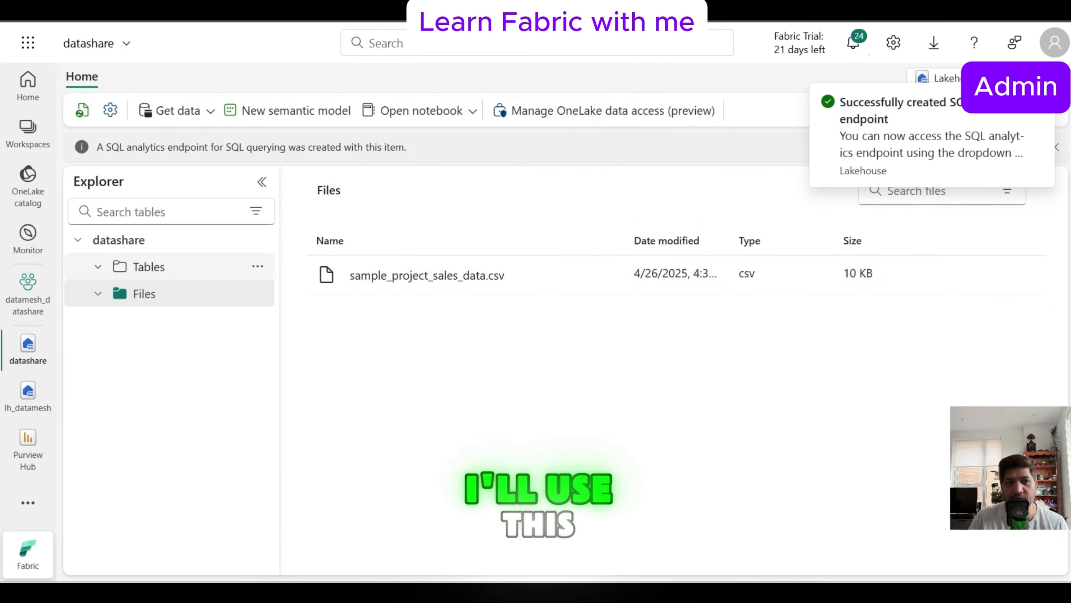
# Load sample_project_sales_data.csv into a new table named sample_project_sales_data, using the header for column names and a comma separator.
pyautogui.click(605, 274)
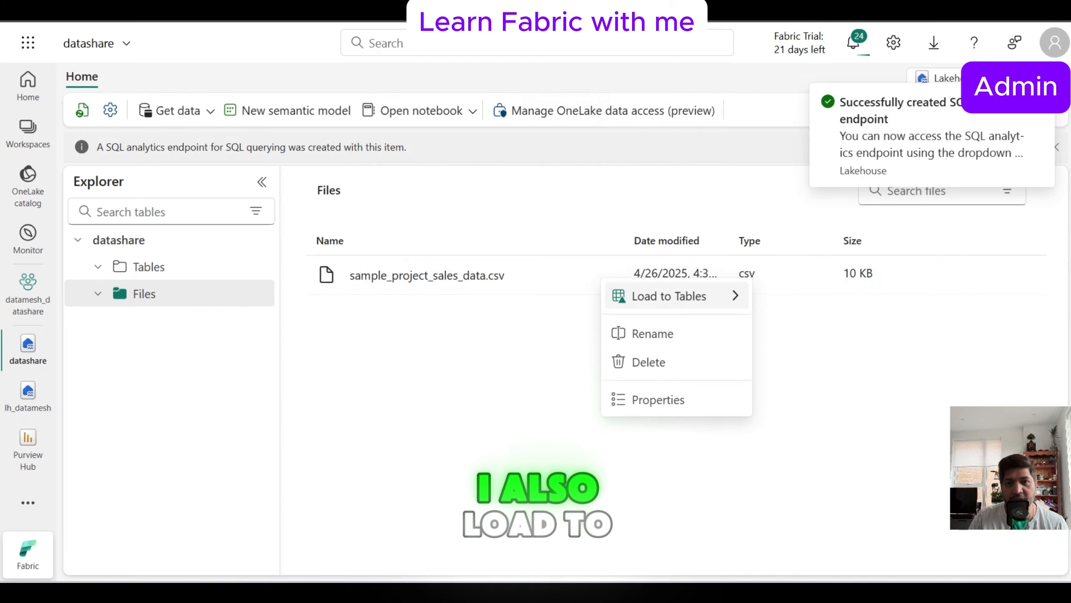
pyautogui.moveTo(668, 296)
pyautogui.click(786, 299)
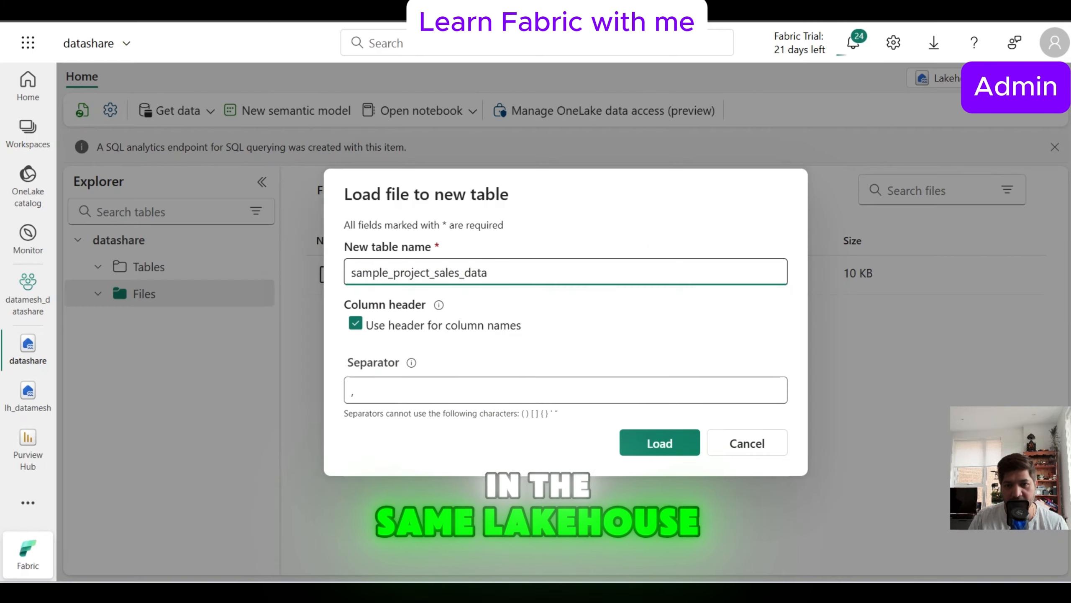
pyautogui.click(659, 443)
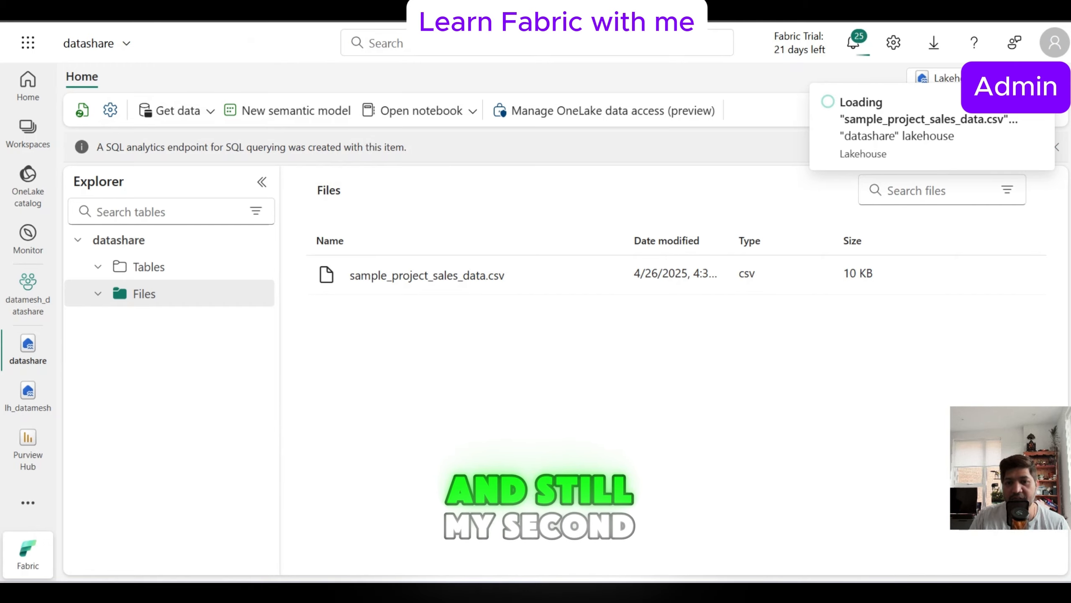
# Switch to the non-admin user's Power BI session and check My workspace and the OneLake catalog's domain list for the data share domain.
pyautogui.moveTo(650, 593)
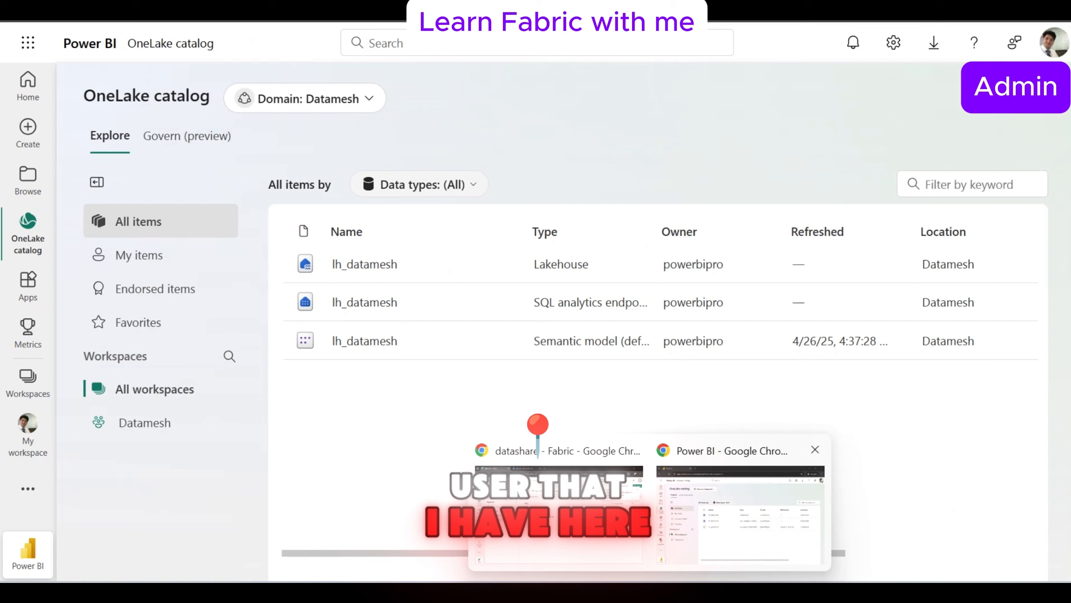
pyautogui.click(741, 514)
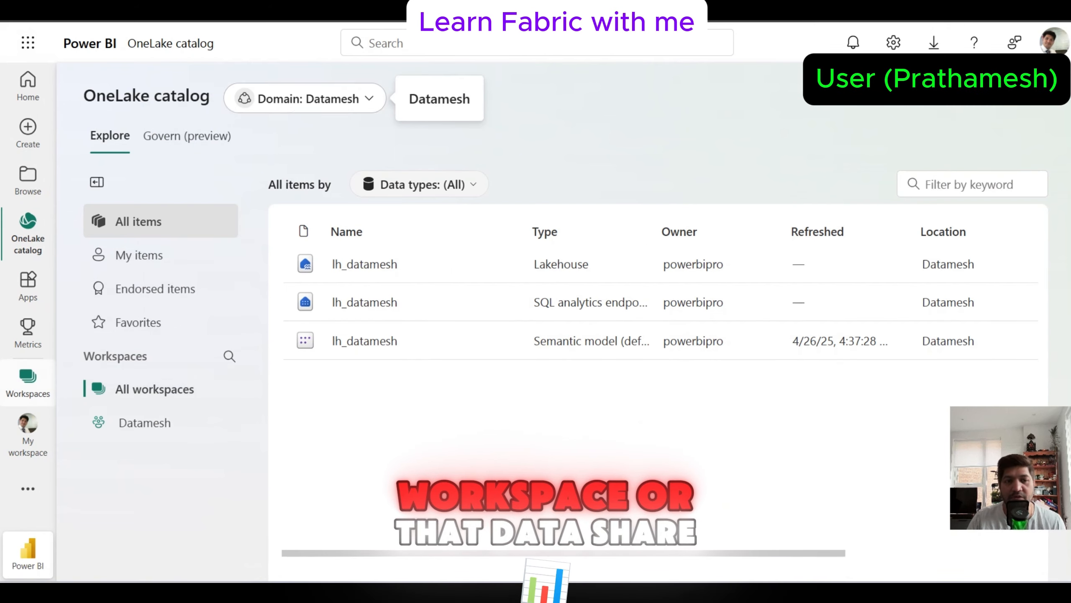
pyautogui.click(28, 382)
pyautogui.click(169, 170)
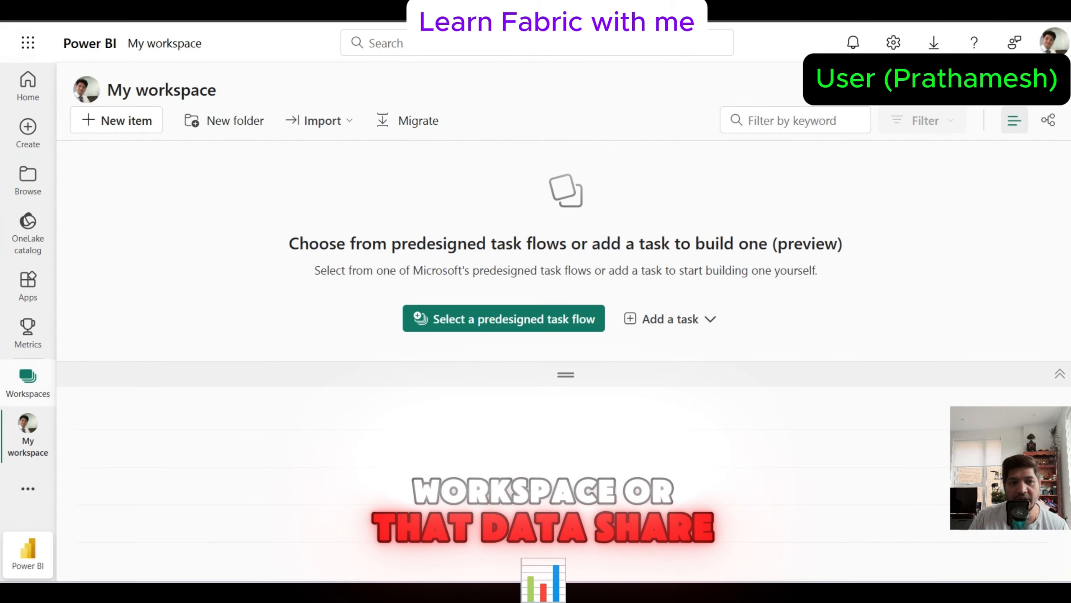
pyautogui.click(28, 232)
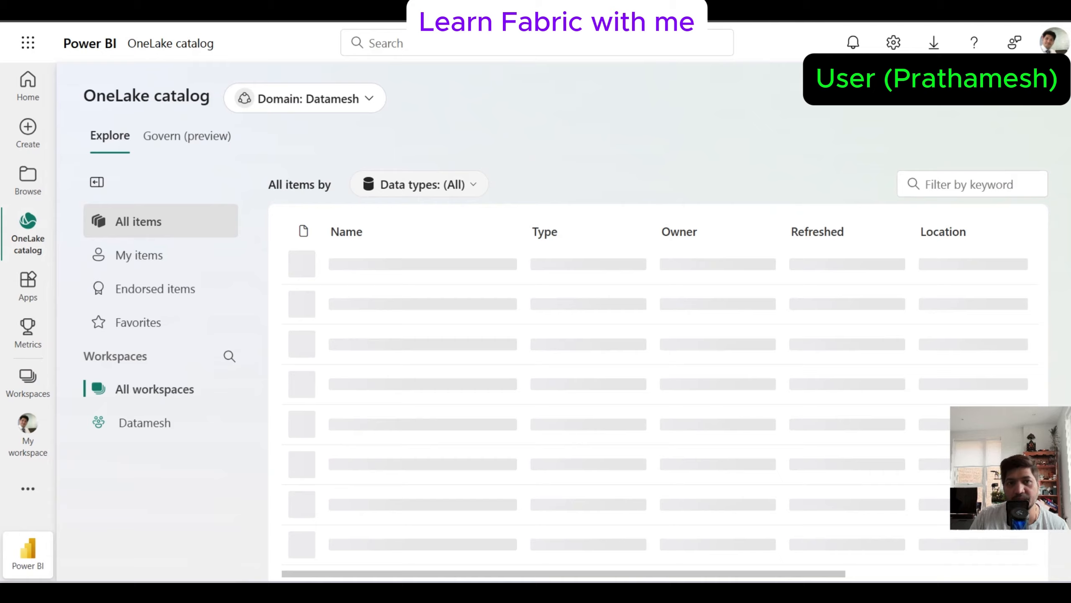
pyautogui.click(306, 98)
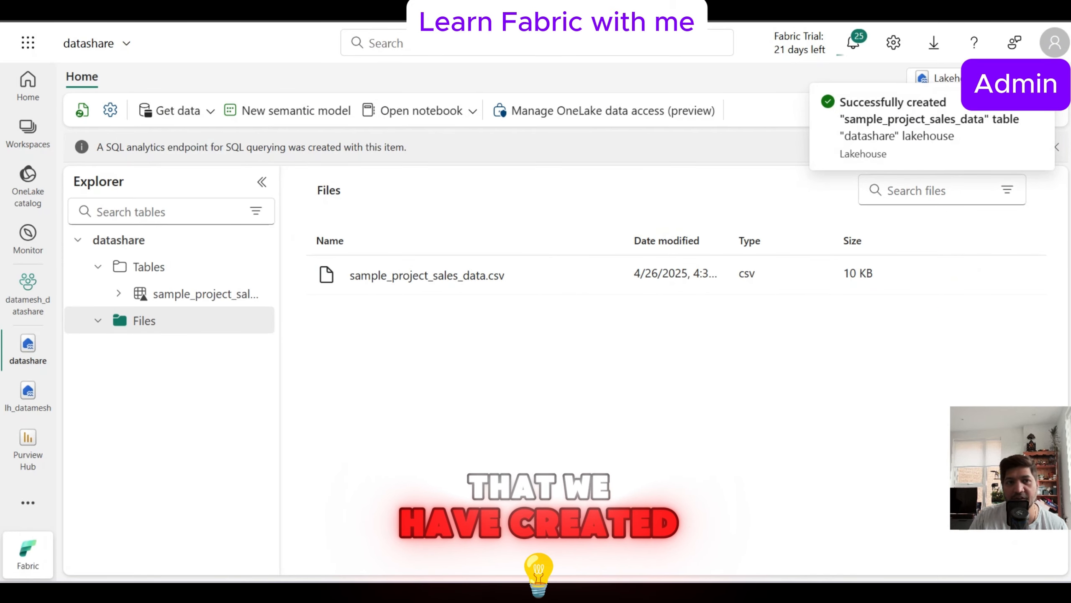
# Filter the admin's OneLake catalog to the datamesh_cross_share domain, then preview the sample_project_sales_data table in the datashare lakehouse.
pyautogui.click(28, 186)
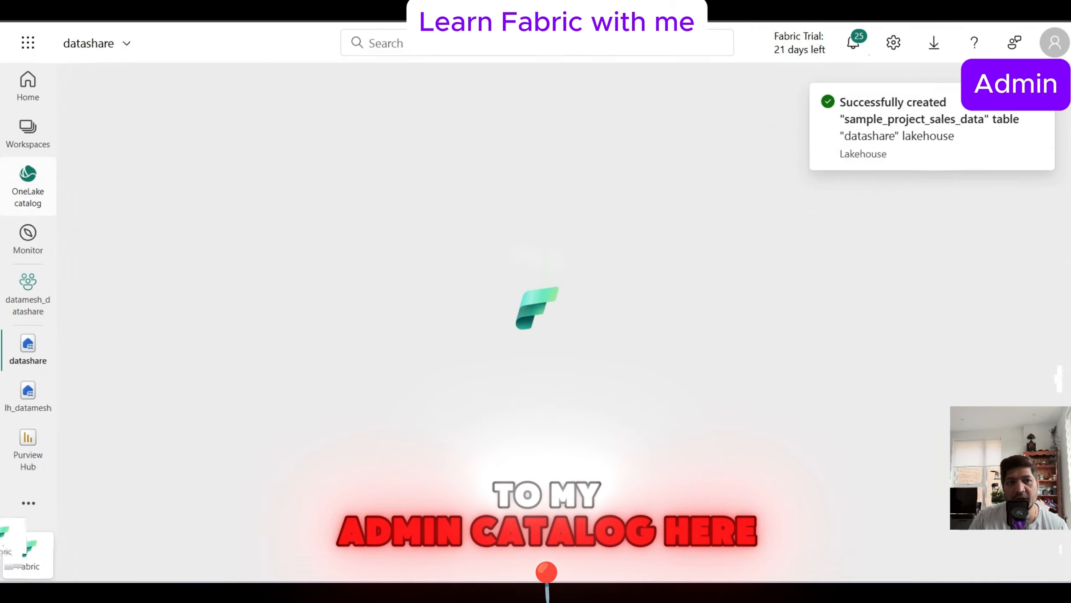
pyautogui.click(318, 99)
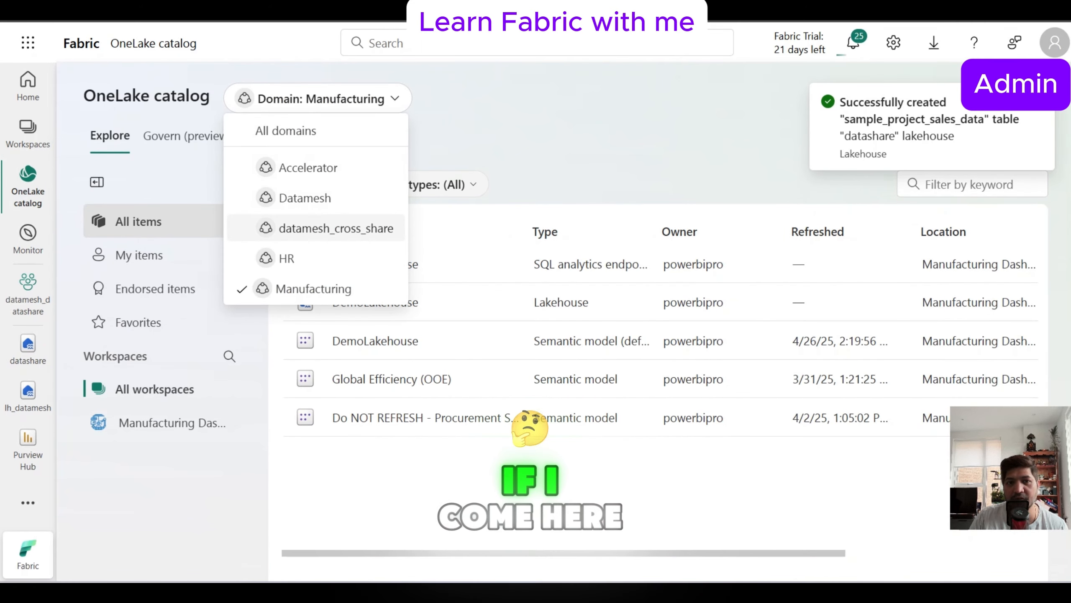
pyautogui.click(336, 229)
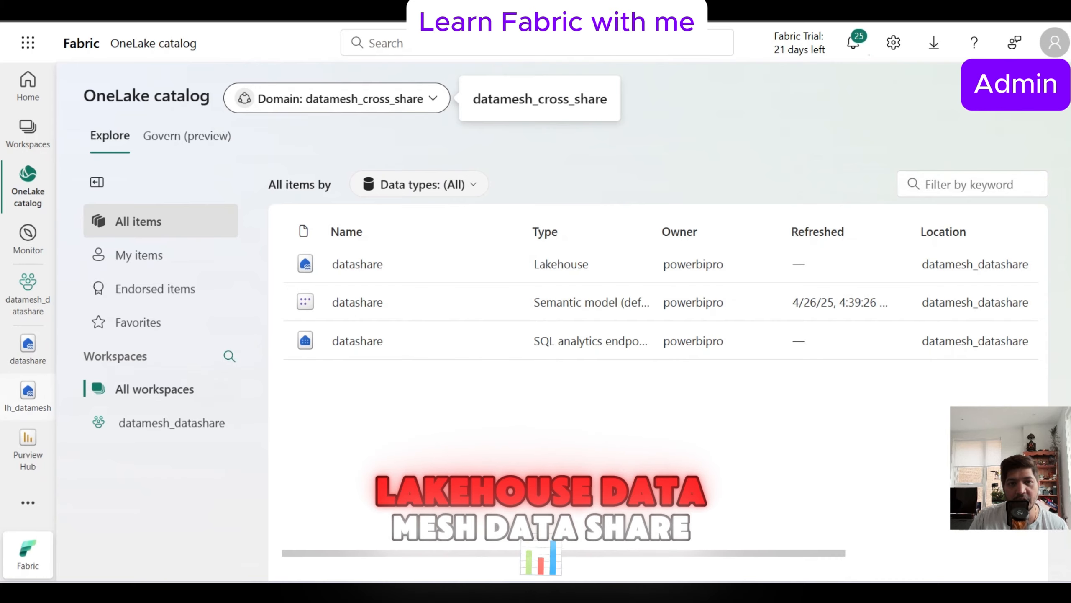
pyautogui.click(28, 349)
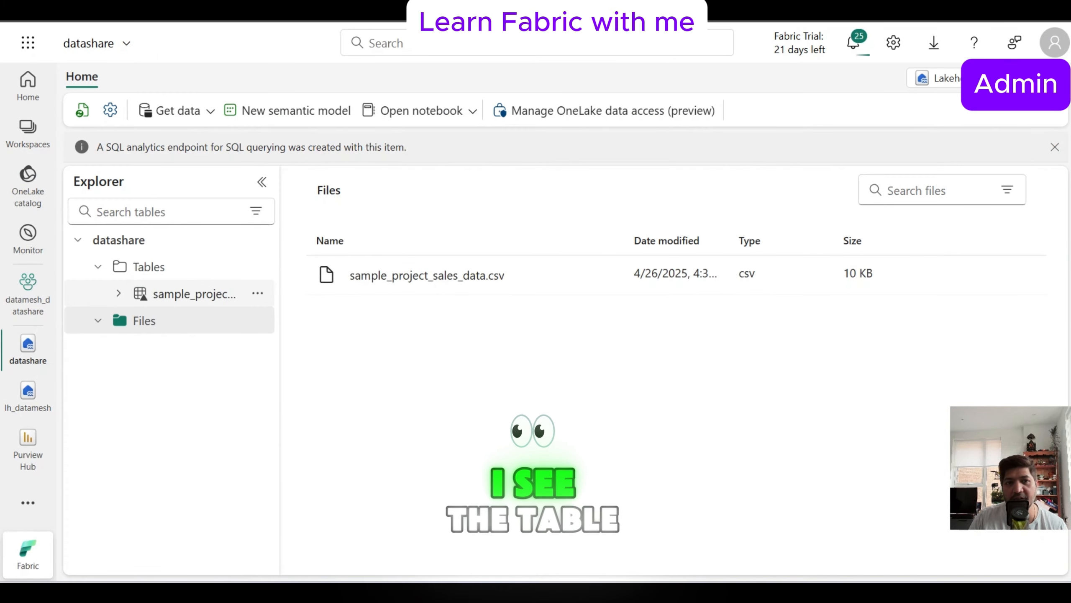
pyautogui.click(194, 294)
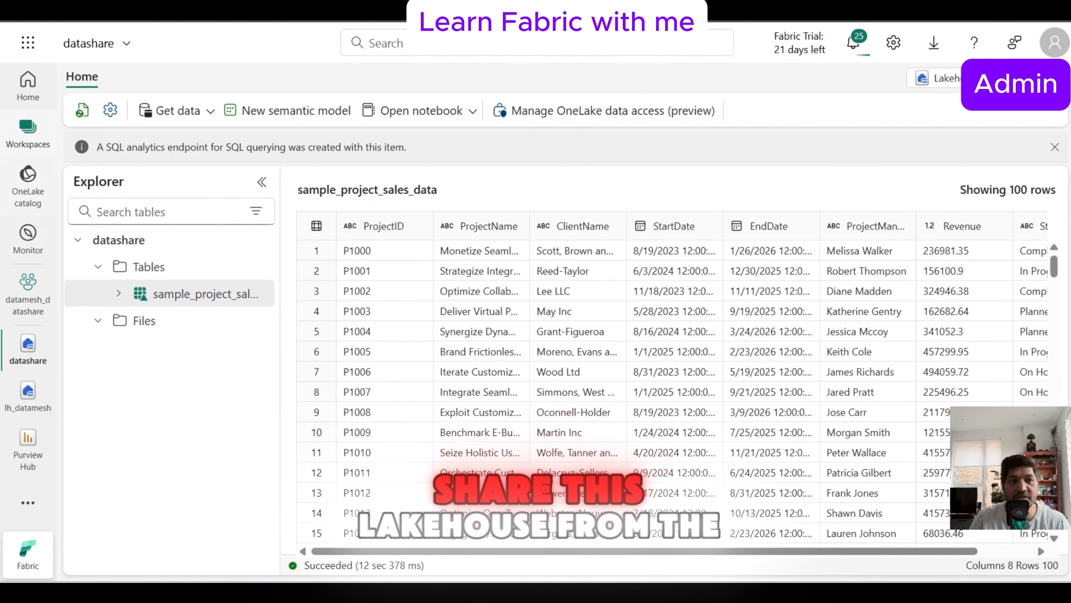
# Open the datamesh_datashare workspace in the admin's session.
pyautogui.click(28, 131)
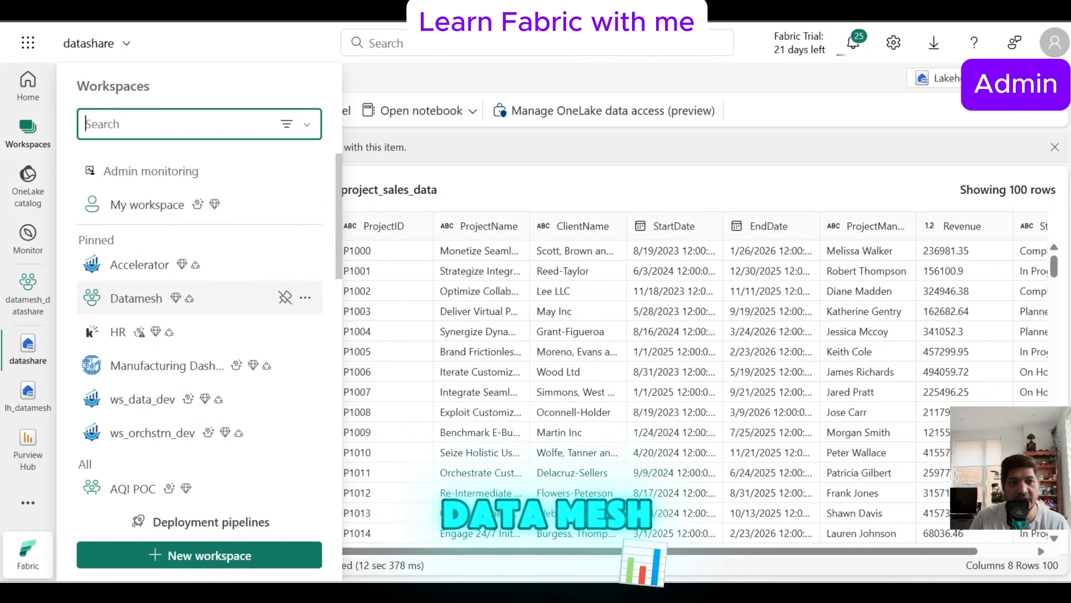
pyautogui.scroll(-8, 198, 295)
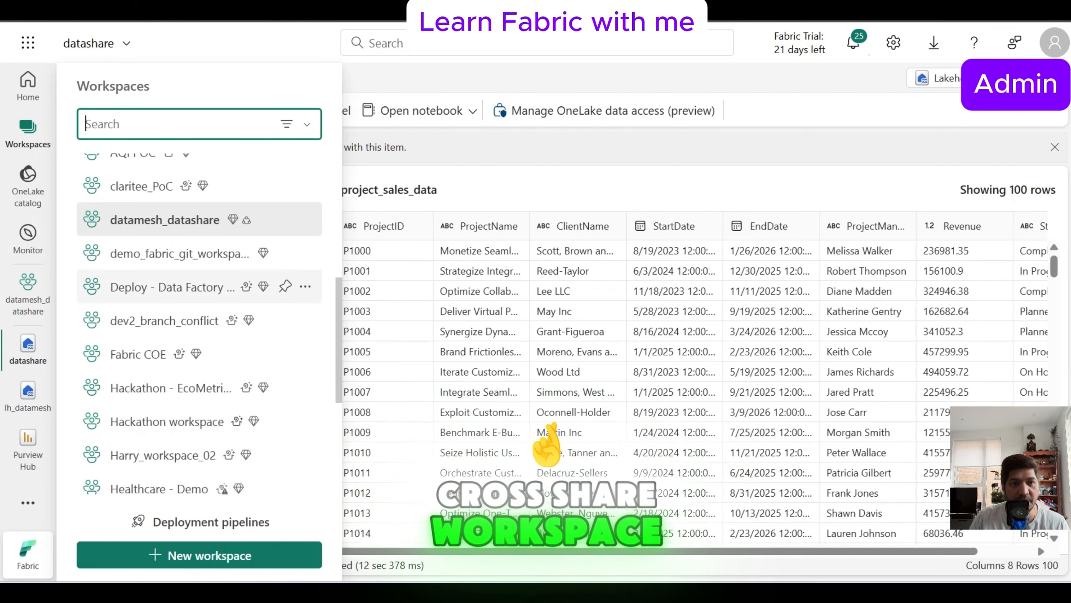
pyautogui.click(169, 219)
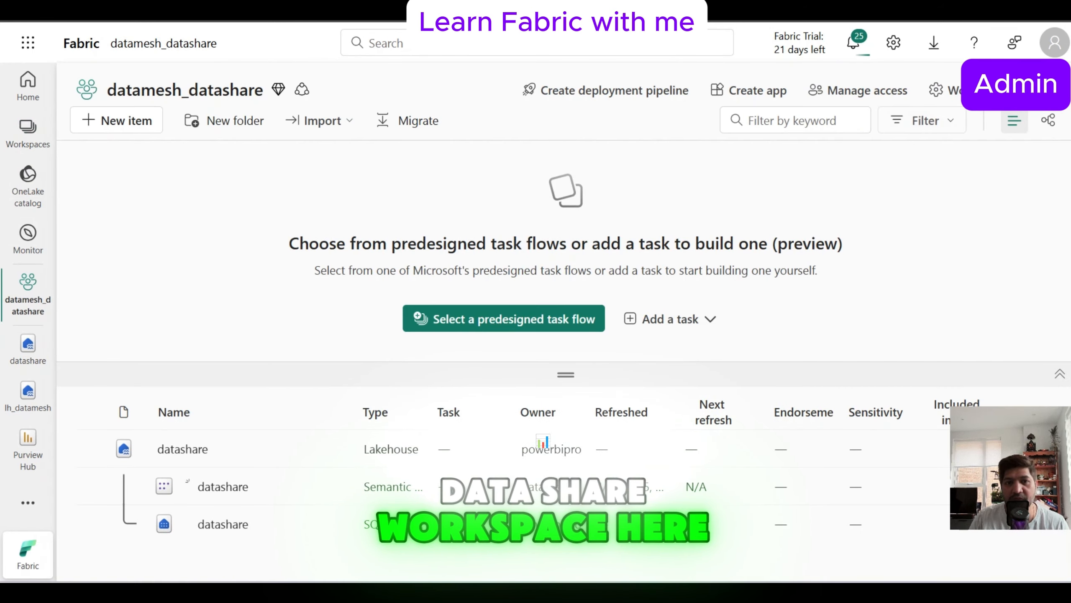
# Share the datashare lakehouse with the non-admin user, granting SQL endpoint read, Apache Spark read with event subscription, and report building on the default semantic model.
pyautogui.moveTo(275, 449)
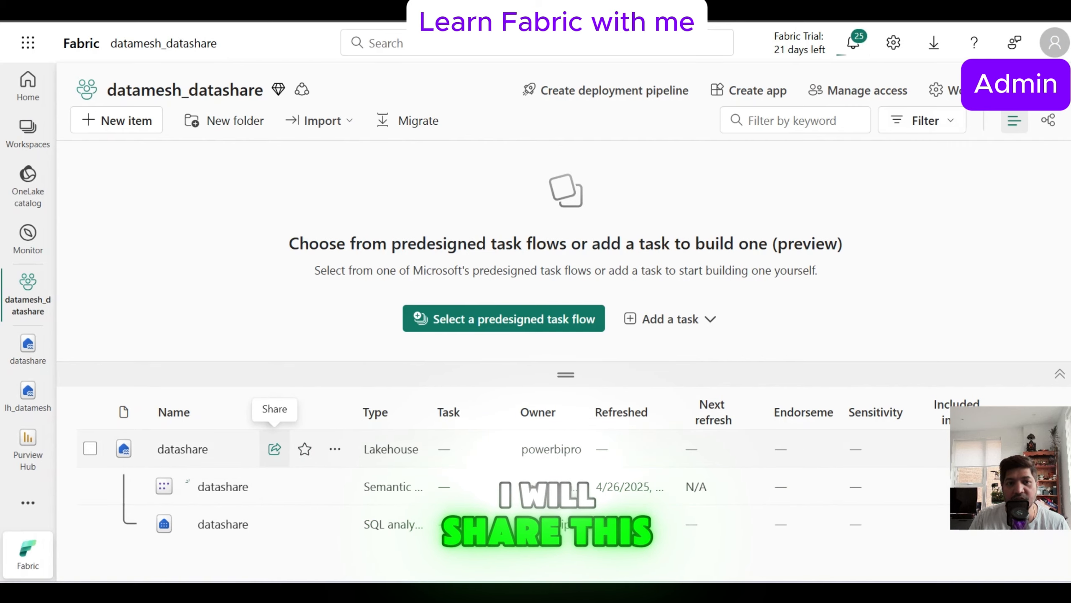
pyautogui.click(275, 449)
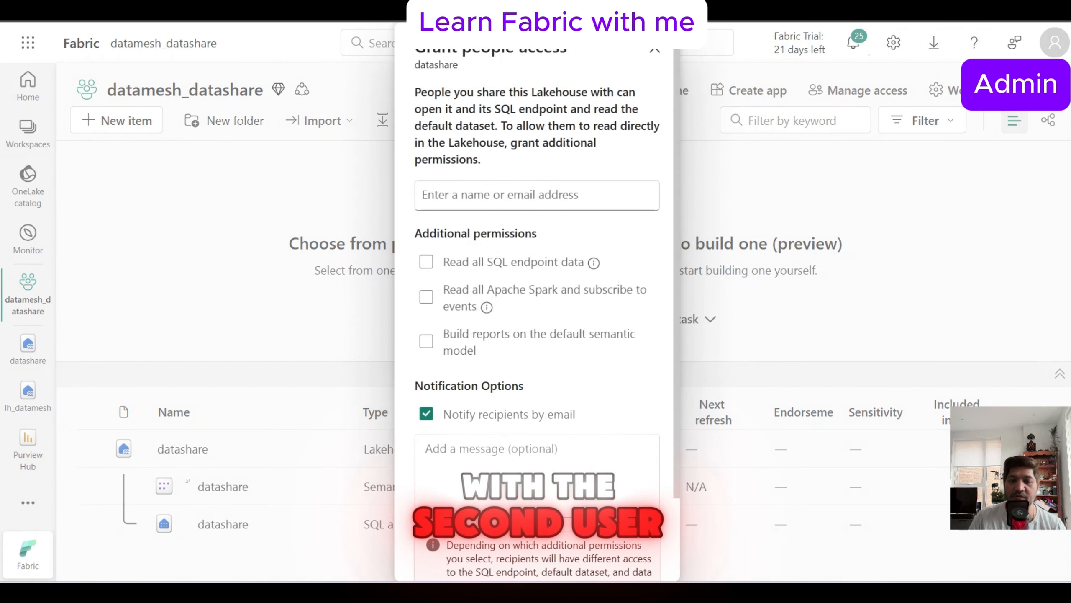
pyautogui.click(423, 195)
pyautogui.write('pr')
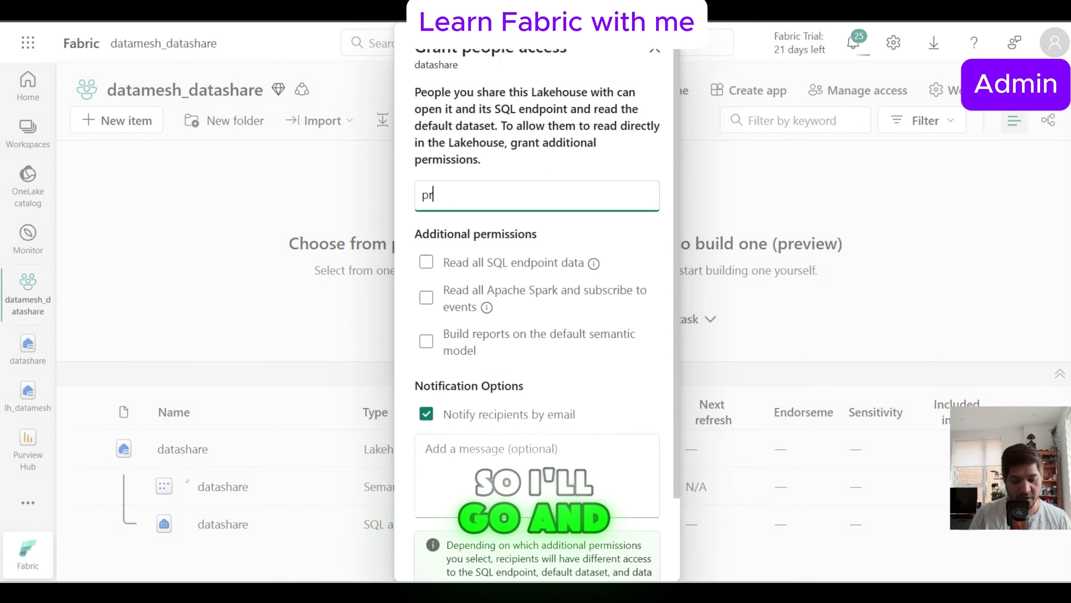
pyautogui.write('athamesh')
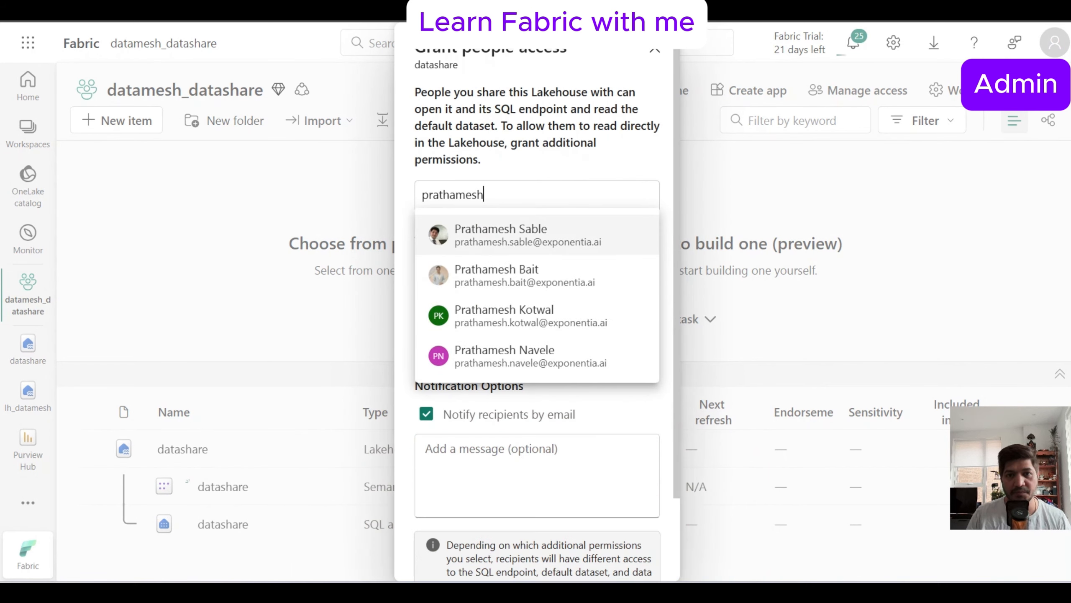
pyautogui.press('Return')
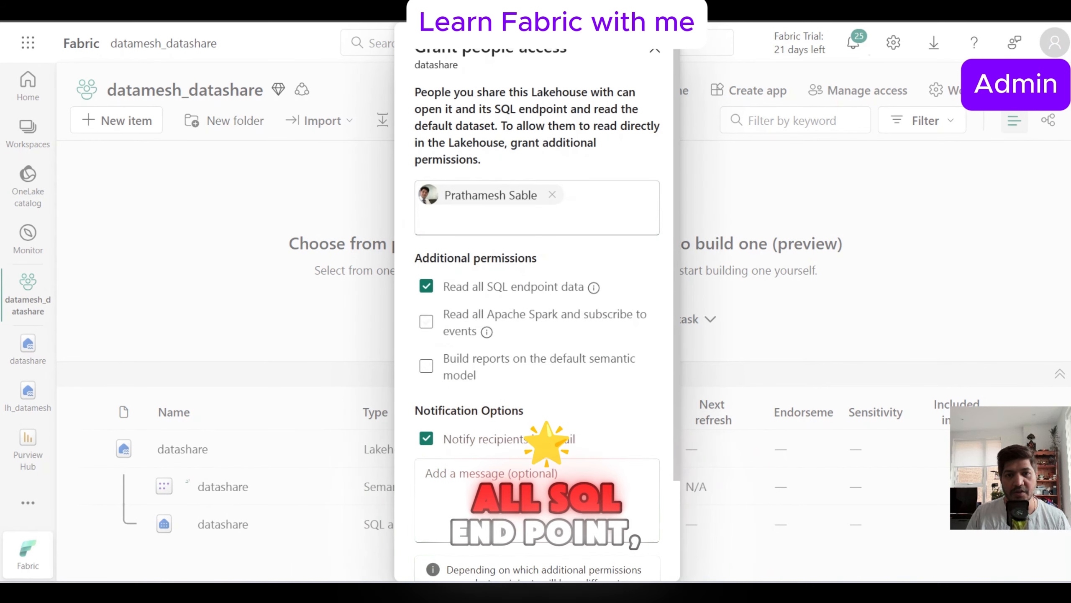
pyautogui.click(426, 322)
pyautogui.scroll(-3, 537, 321)
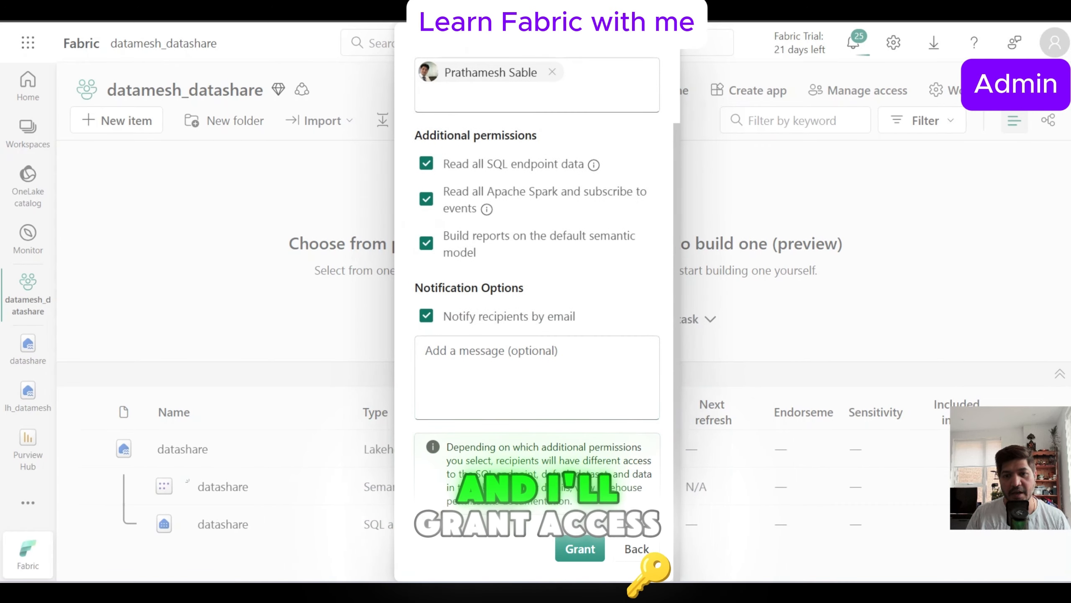
pyautogui.click(580, 549)
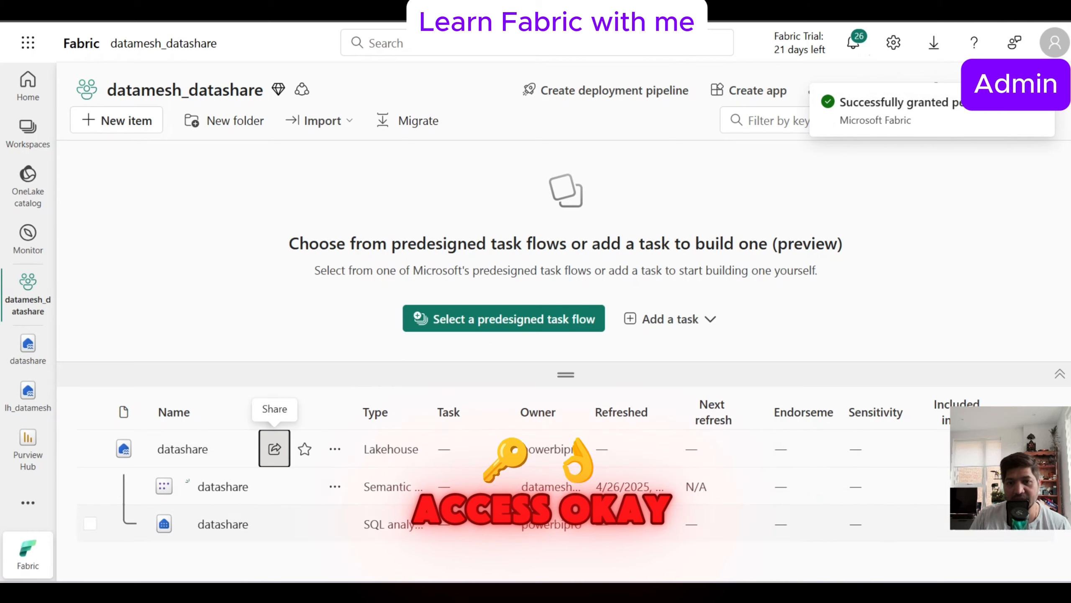
# Switch to the non-admin user's Power BI session and look through the list of accessible workspaces.
pyautogui.moveTo(649, 593)
pyautogui.click(741, 514)
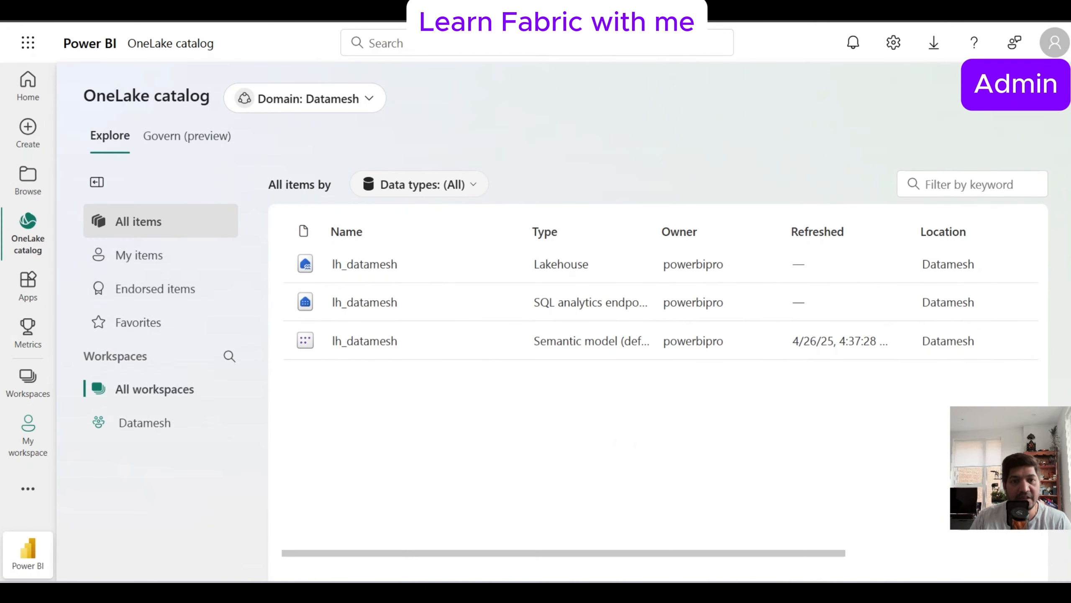
pyautogui.click(28, 382)
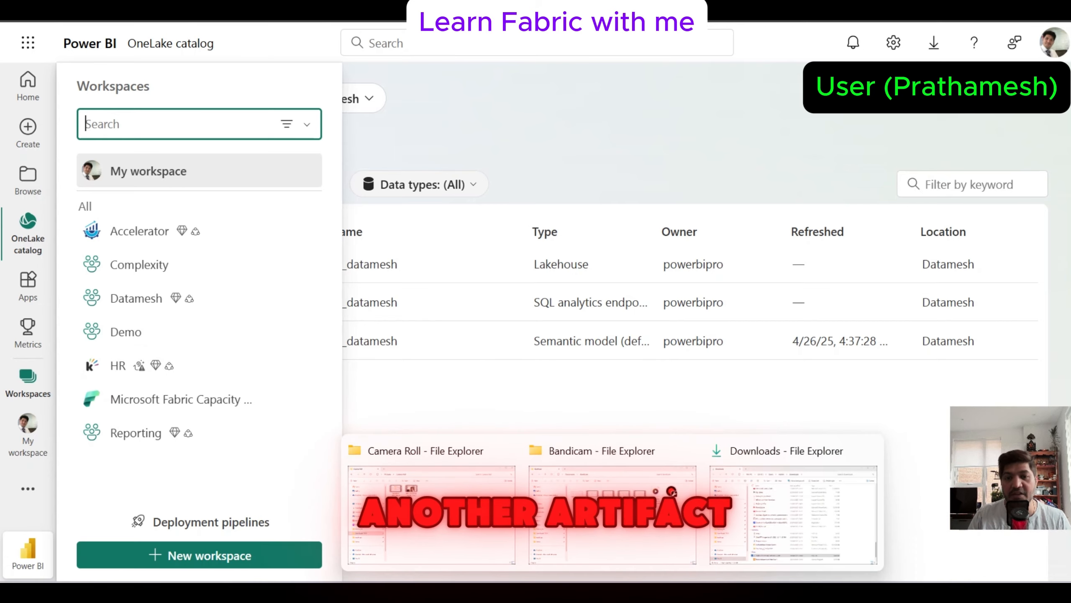
# Return to the admin's Fabric session and create a warehouse named wh_datashare in the datamesh_datashare workspace.
pyautogui.moveTo(654, 592)
pyautogui.click(556, 502)
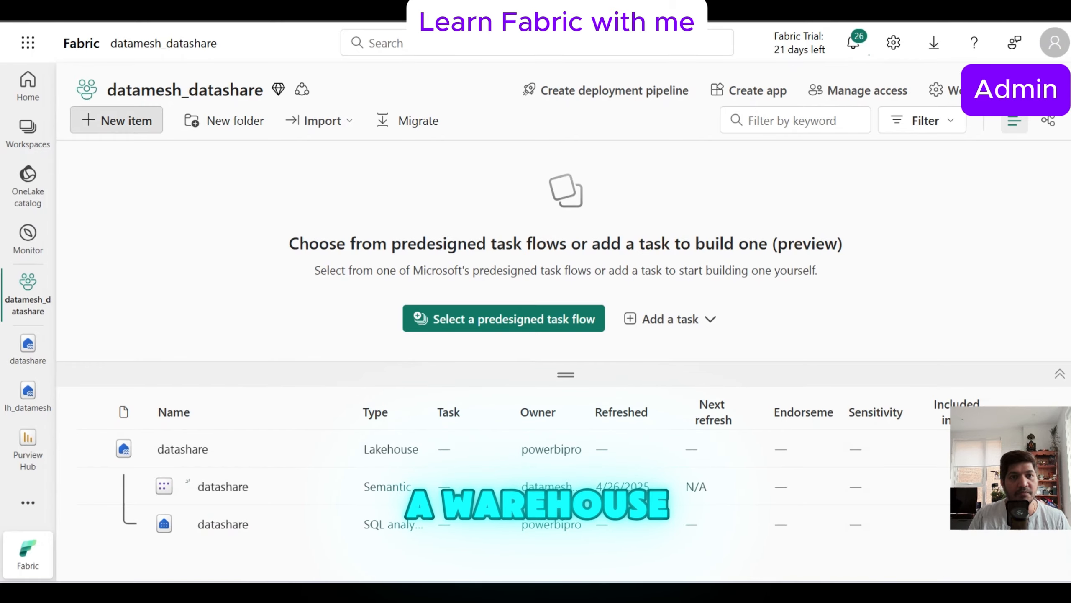
pyautogui.click(116, 120)
pyautogui.click(979, 128)
pyautogui.write('ware')
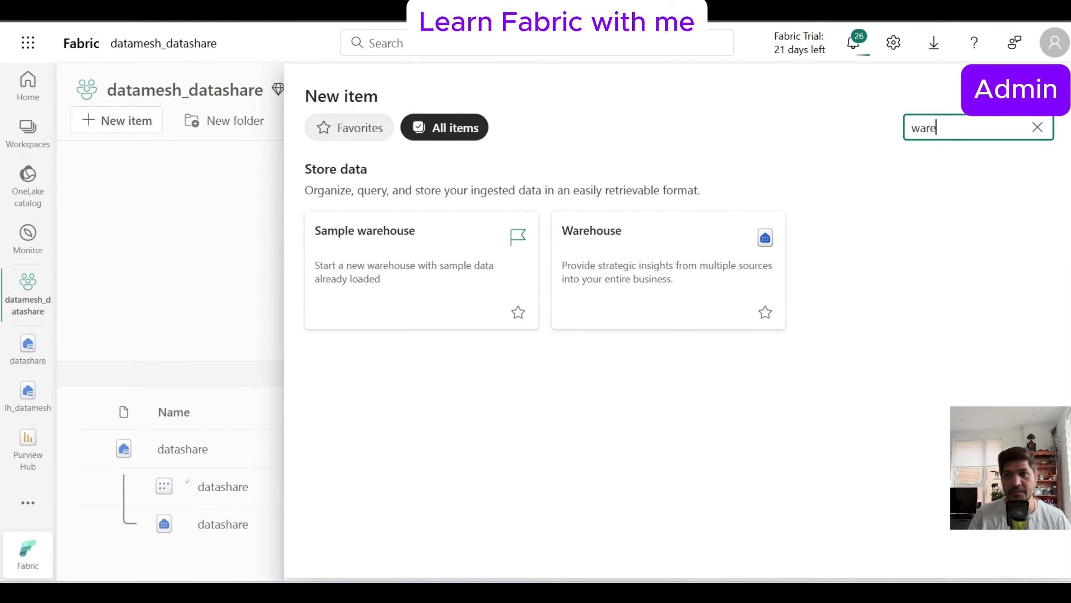
pyautogui.click(668, 270)
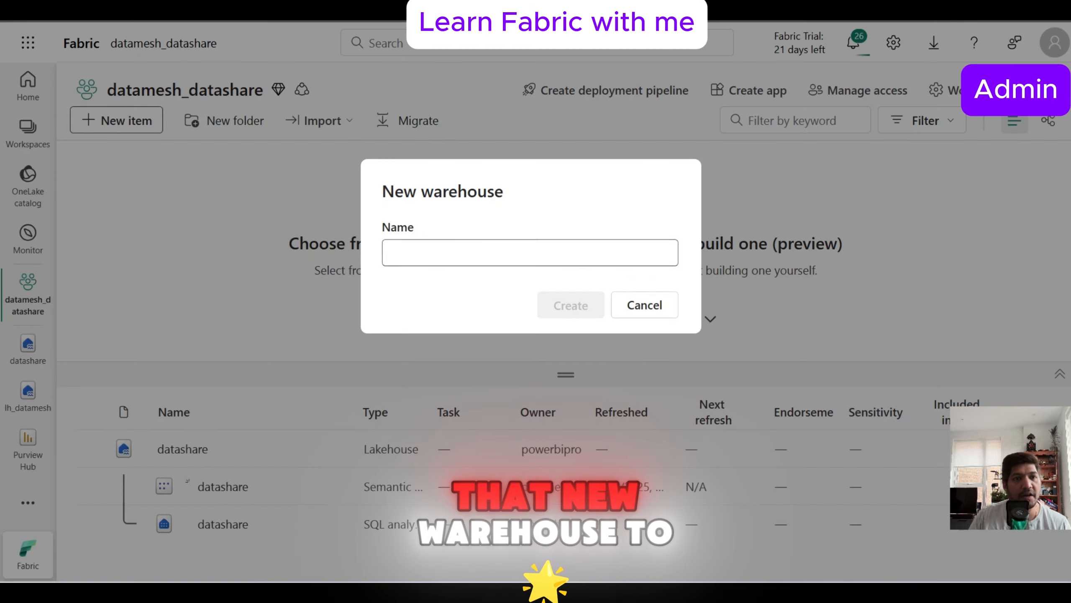
pyautogui.write('wh')
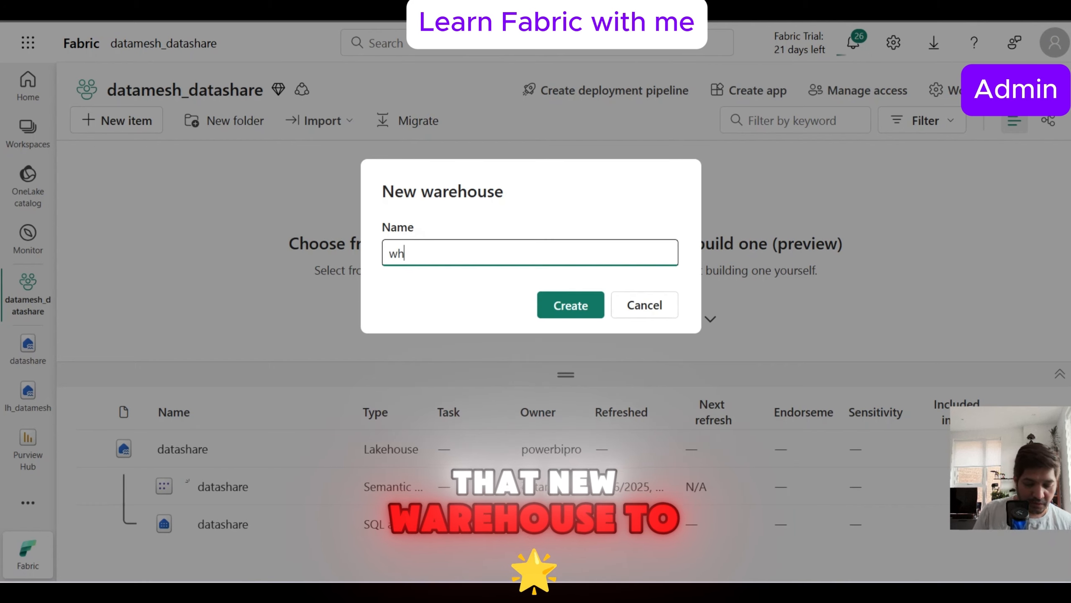
pyautogui.write('_datashare')
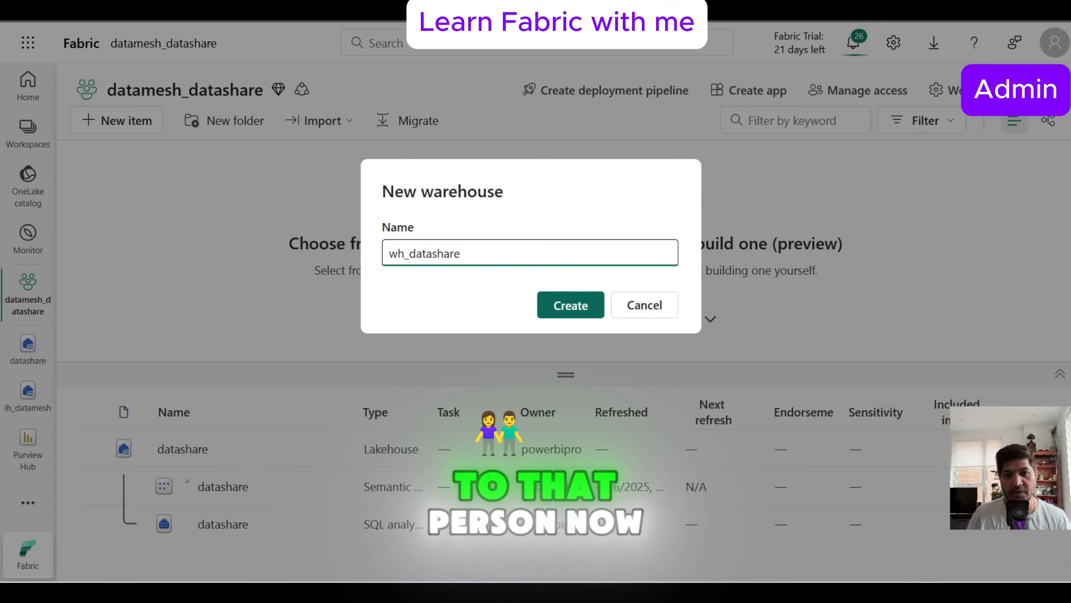
pyautogui.press('Return')
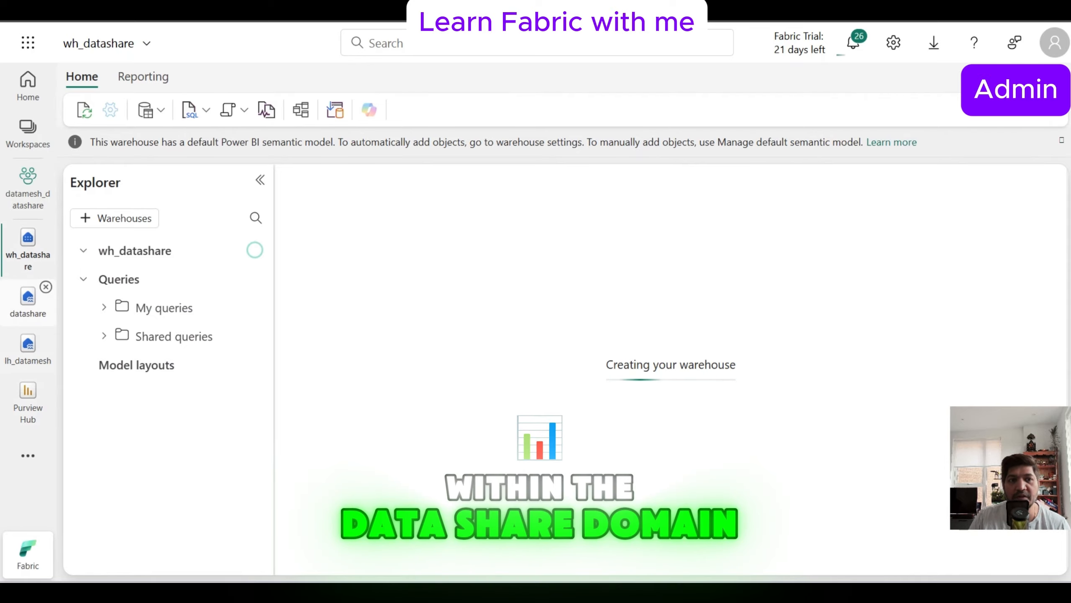
# Review the items in the datamesh_datashare workspace and reopen the datashare lakehouse with its sales data table.
pyautogui.click(28, 302)
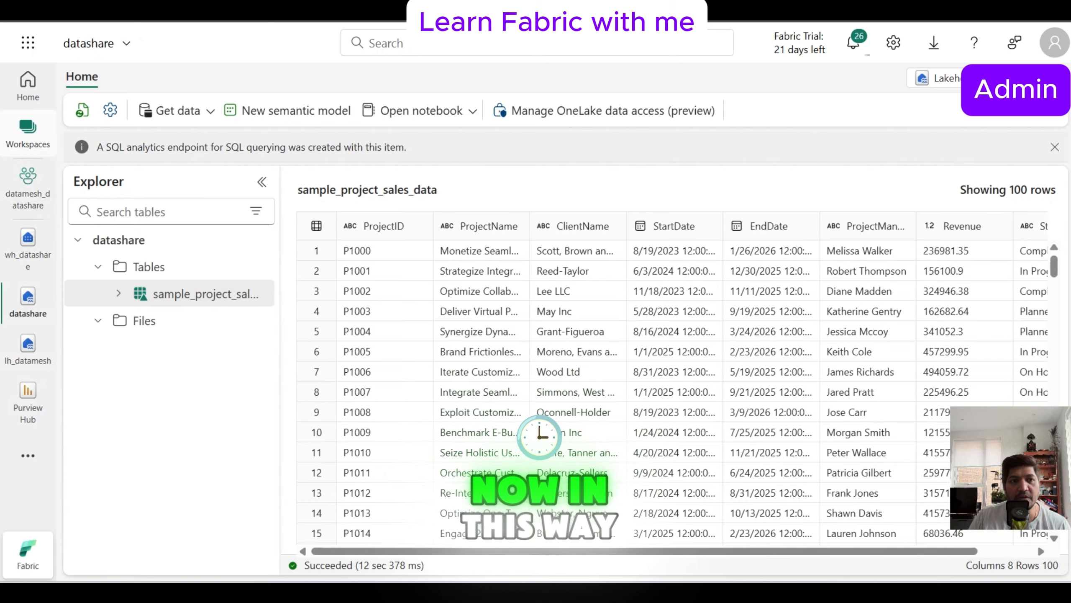
pyautogui.click(28, 133)
pyautogui.scroll(-5, 198, 398)
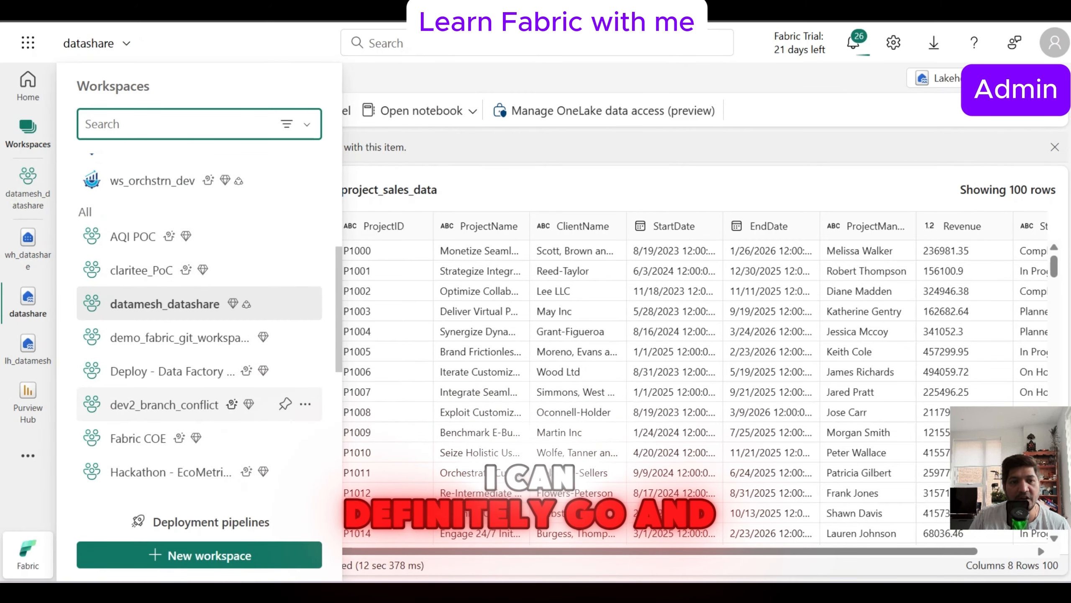
pyautogui.click(177, 234)
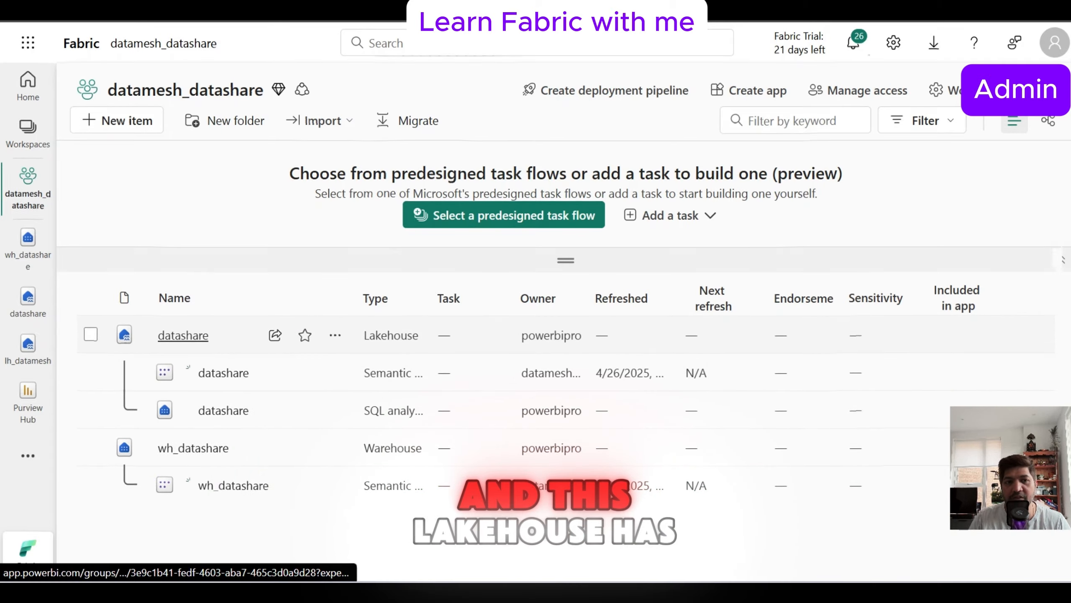
pyautogui.click(182, 336)
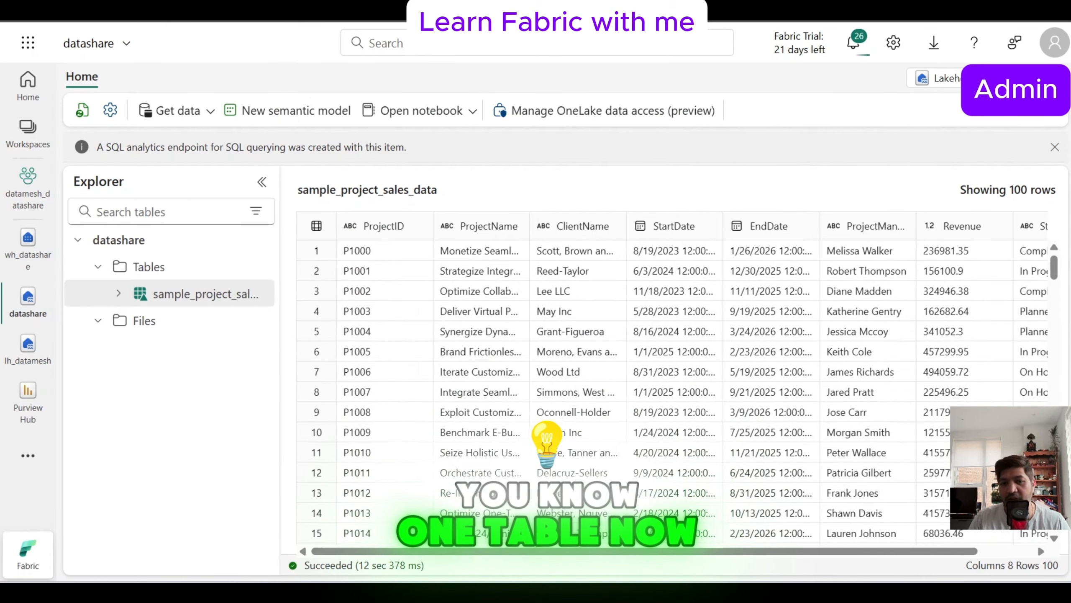
# Switch to the non-admin user's Power BI session and open the lh_datamesh lakehouse in the Datamesh workspace.
pyautogui.hotkey('alt', 'Tab')
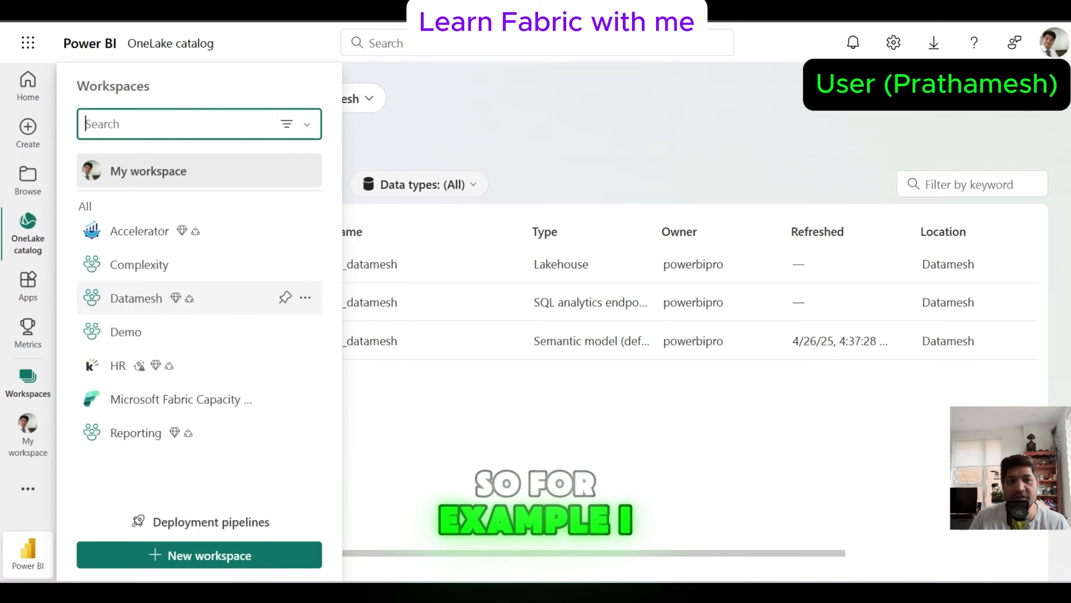
pyautogui.click(136, 298)
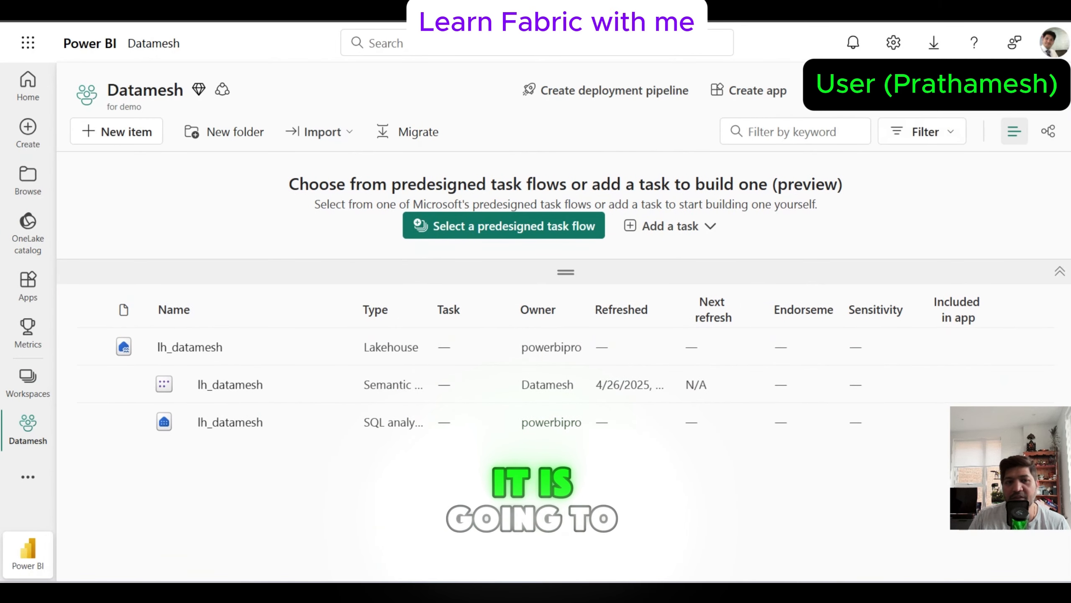
pyautogui.click(191, 346)
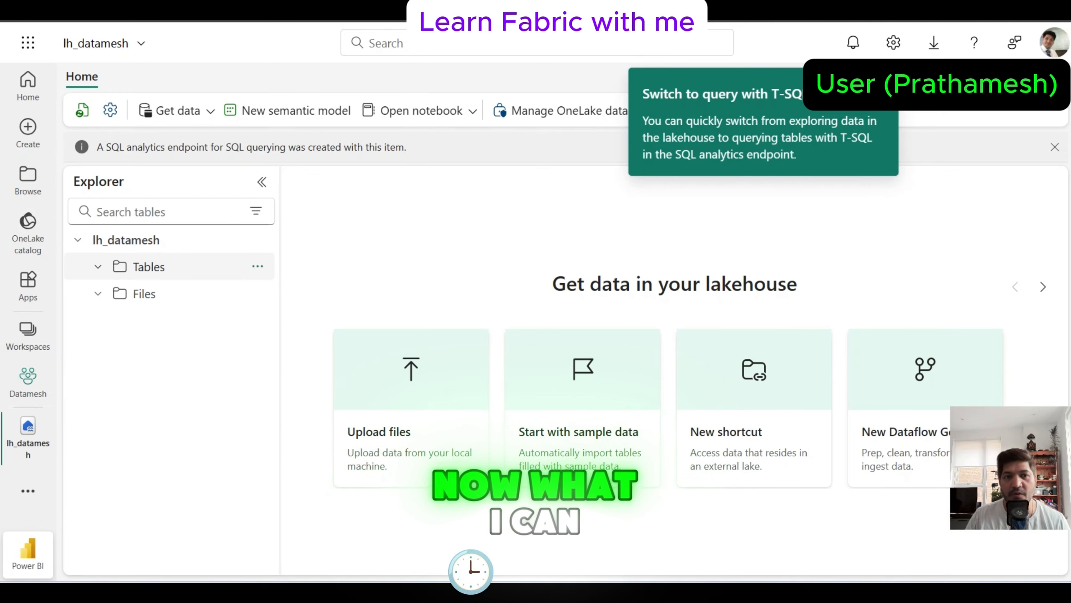
# Start a new shortcut under the Tables folder of lh_datamesh with Microsoft OneLake as the internal source.
pyautogui.click(258, 266)
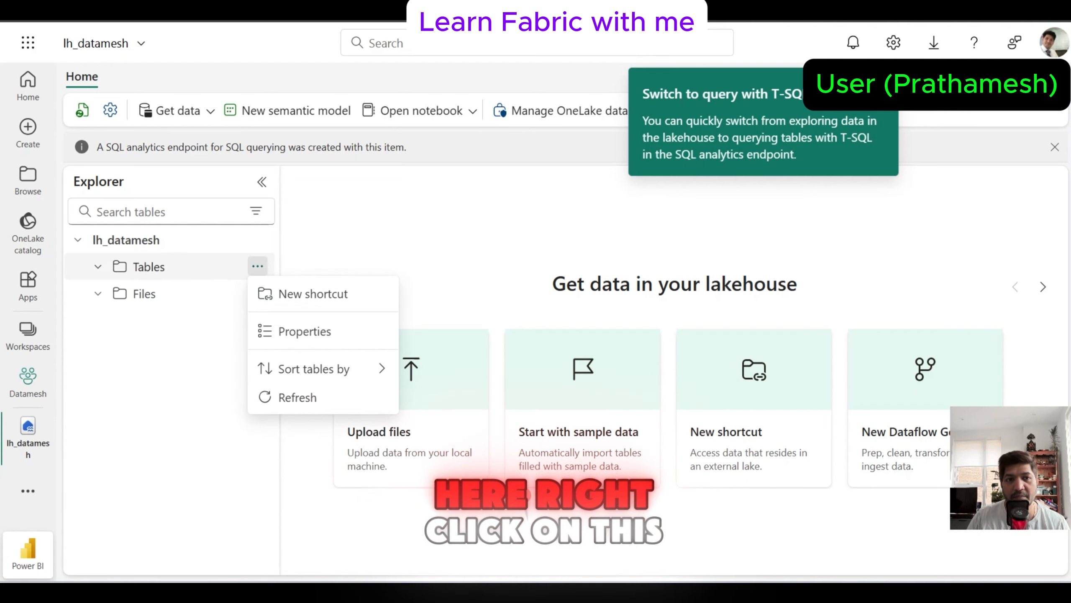
pyautogui.click(257, 266)
pyautogui.click(257, 266)
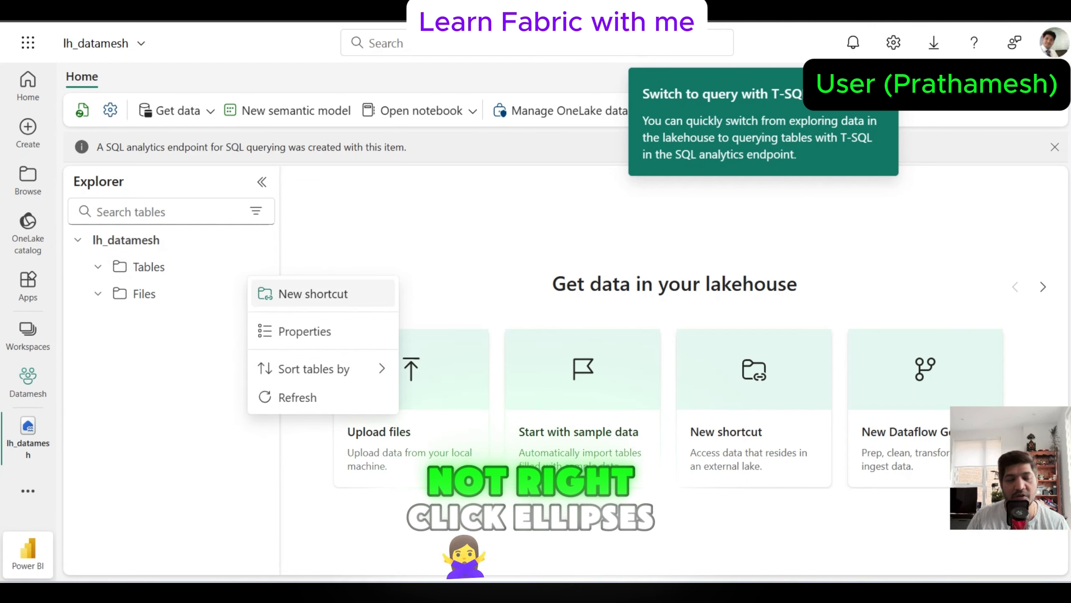
pyautogui.click(313, 294)
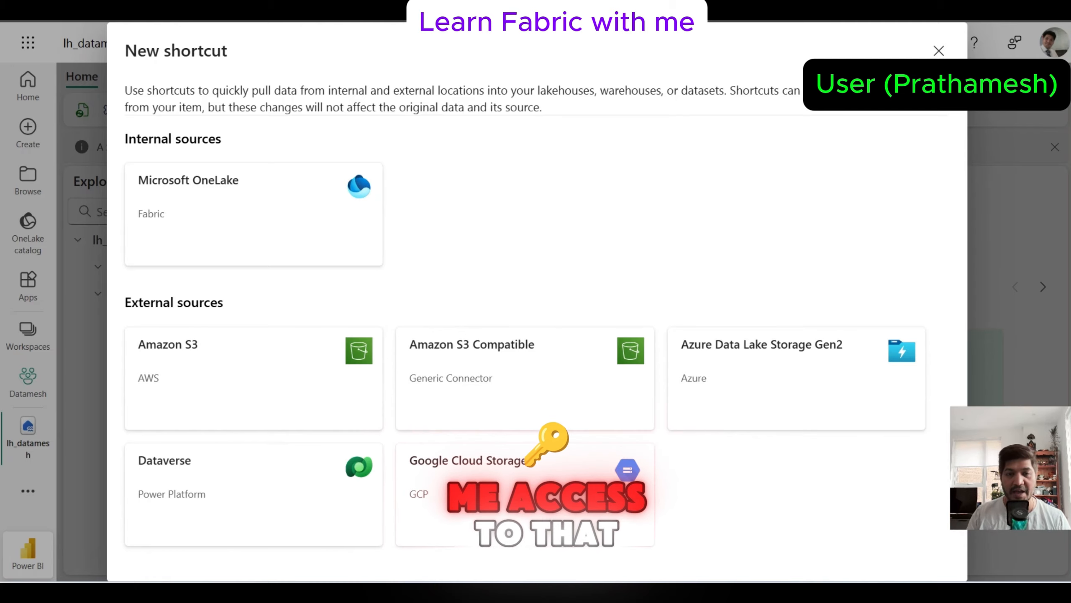
pyautogui.click(322, 203)
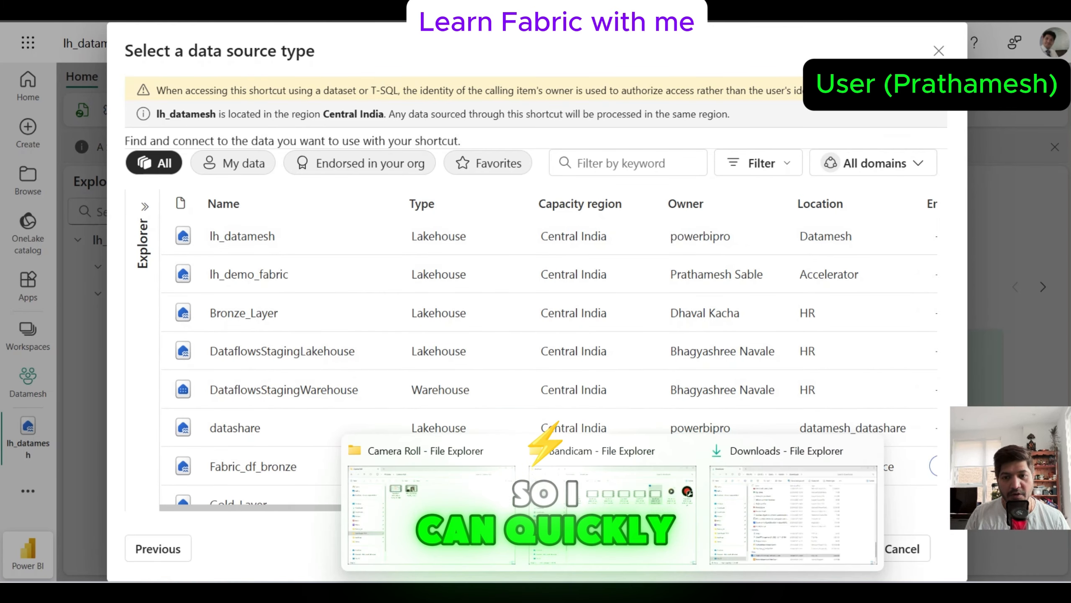
# Switch to the admin's Fabric session and check the Tables folder of lh_datamesh in the Datamesh workspace.
pyautogui.moveTo(651, 591)
pyautogui.click(556, 514)
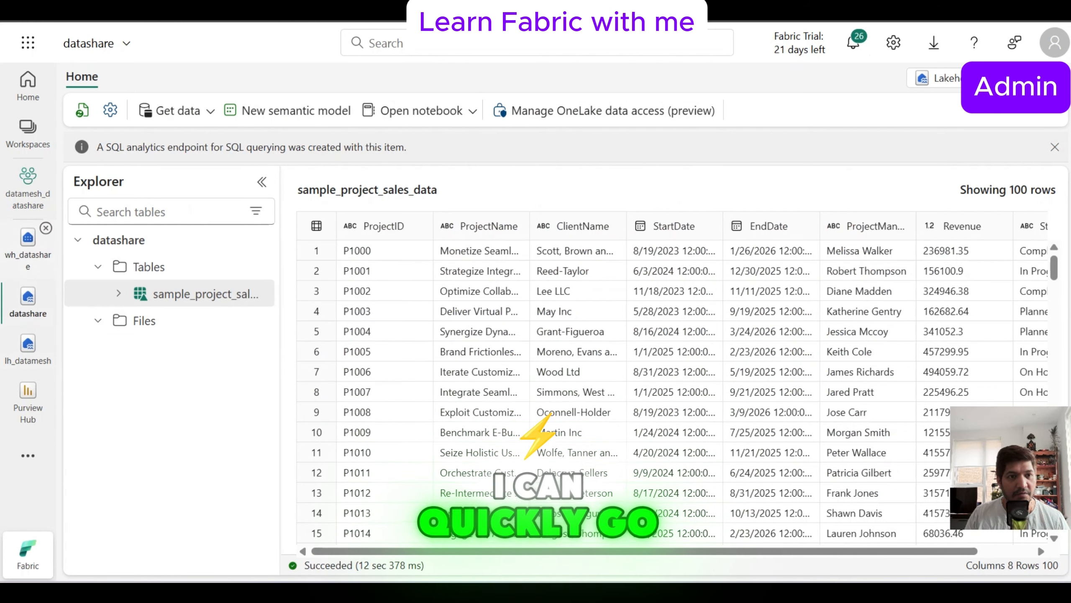
pyautogui.click(28, 346)
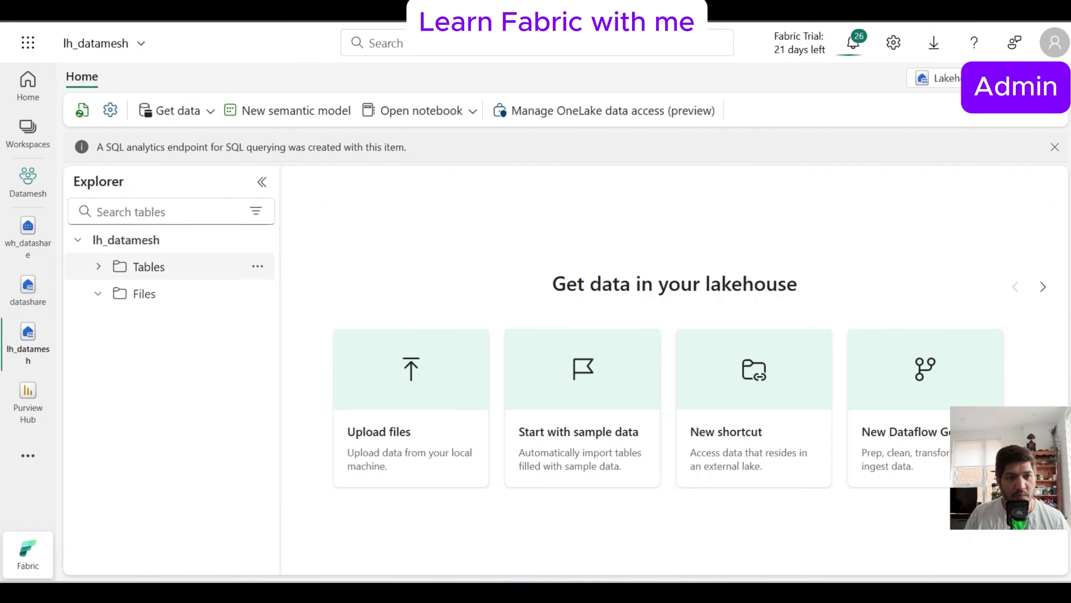
pyautogui.click(28, 133)
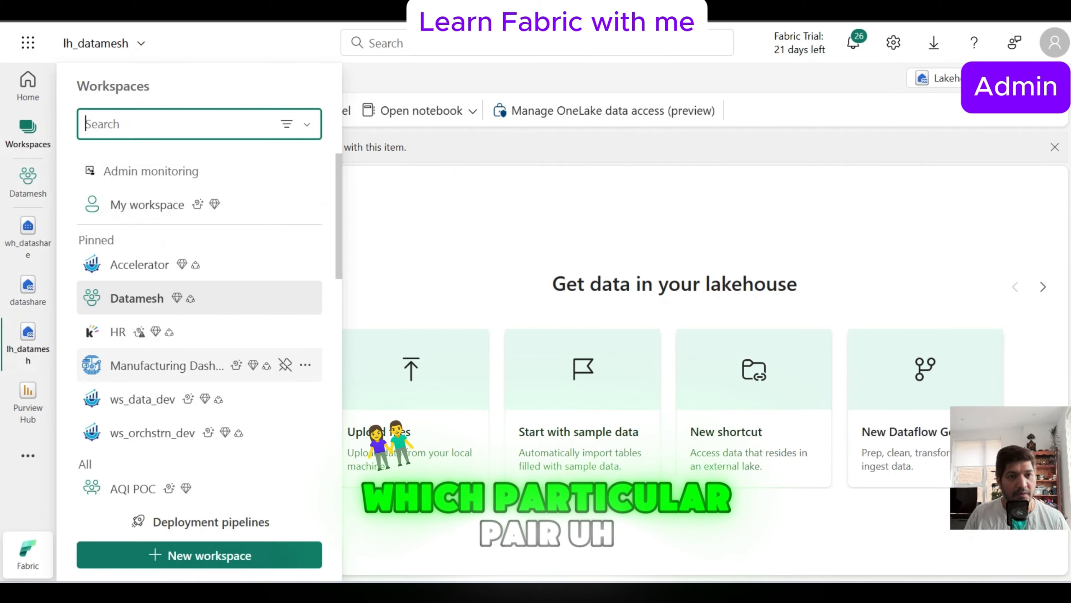
pyautogui.scroll(-4, 199, 426)
pyautogui.scroll(5, 199, 456)
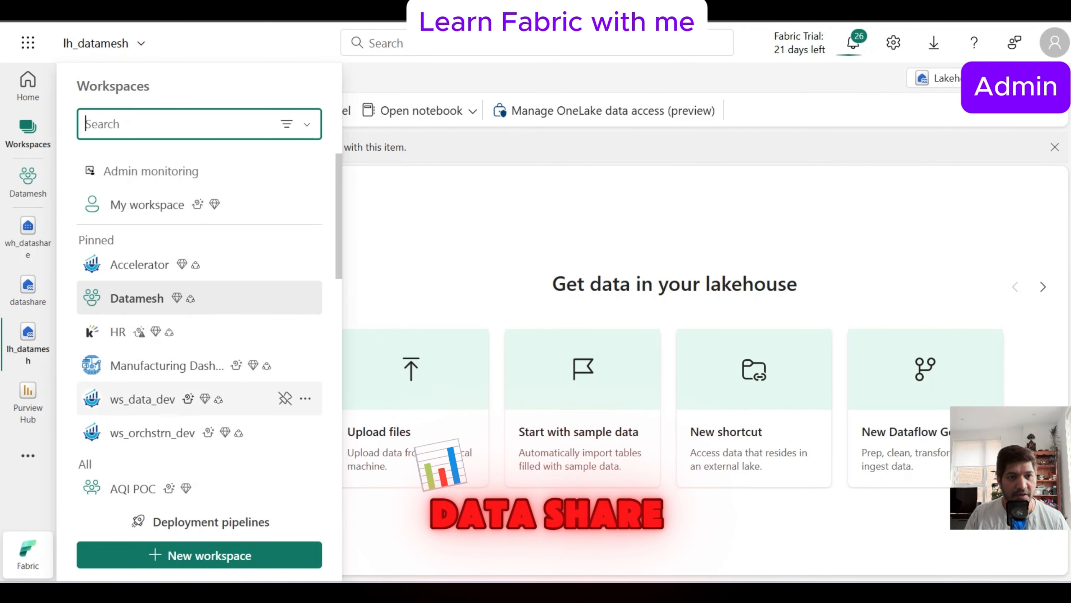
pyautogui.click(140, 298)
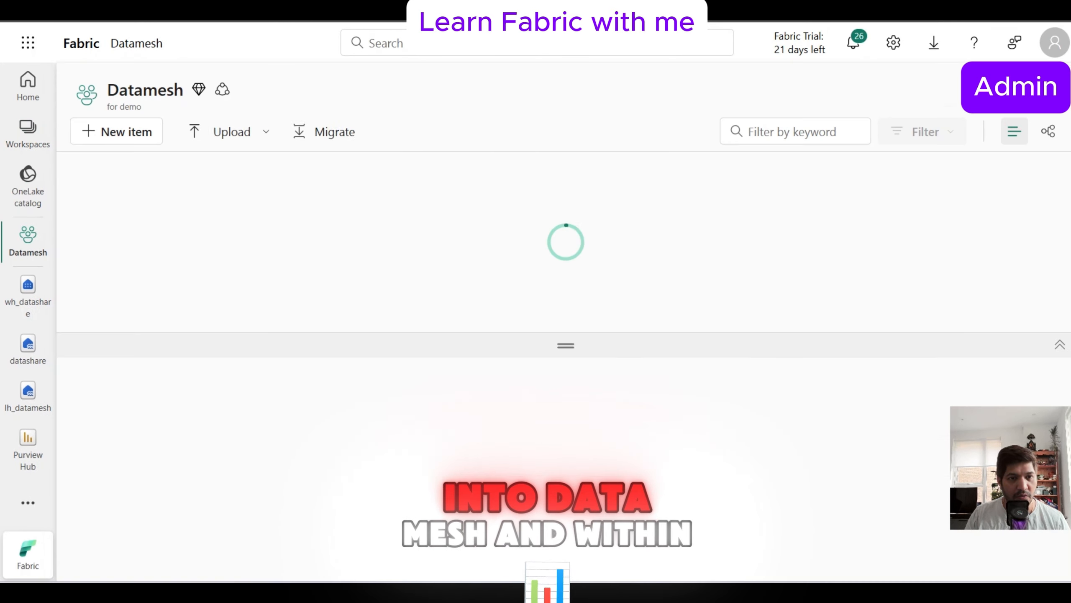
pyautogui.click(190, 422)
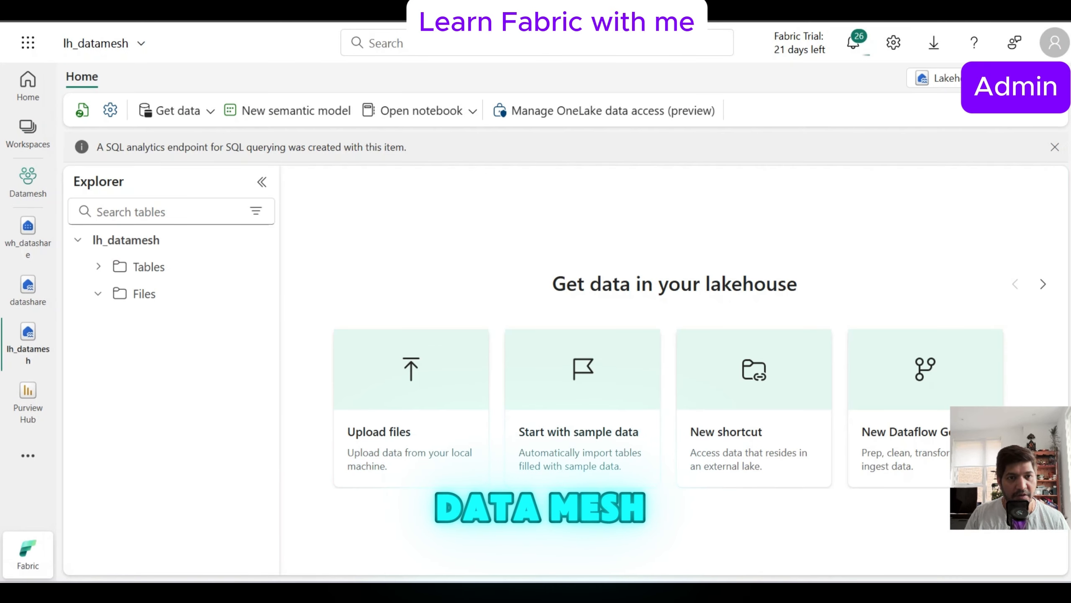
pyautogui.click(139, 267)
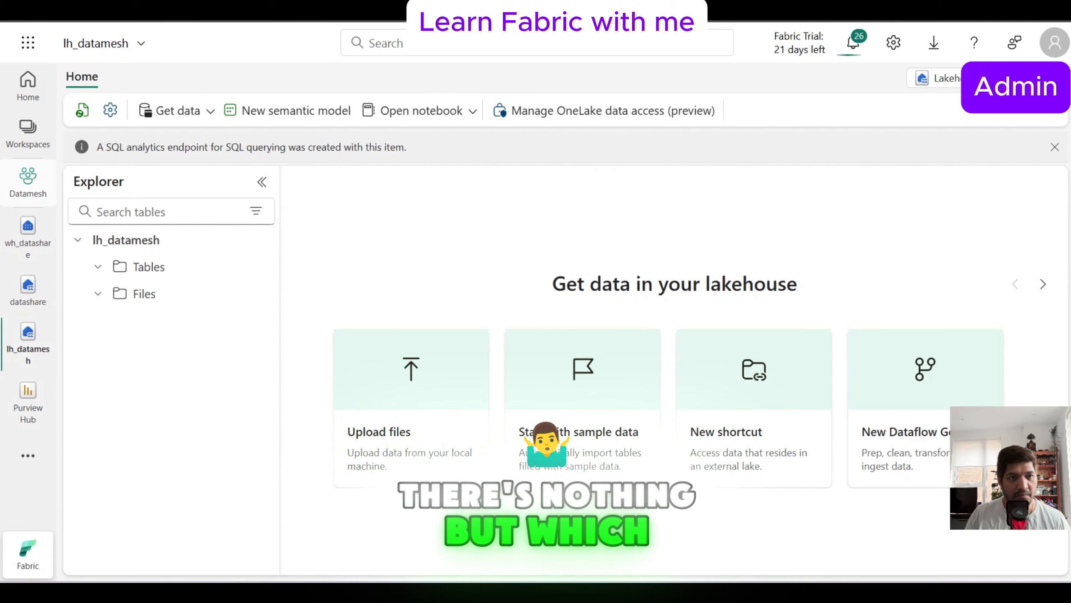
# Find the datamesh_datashare workspace in the workspace list and open it to view its items.
pyautogui.click(28, 133)
pyautogui.scroll(-3, 190, 431)
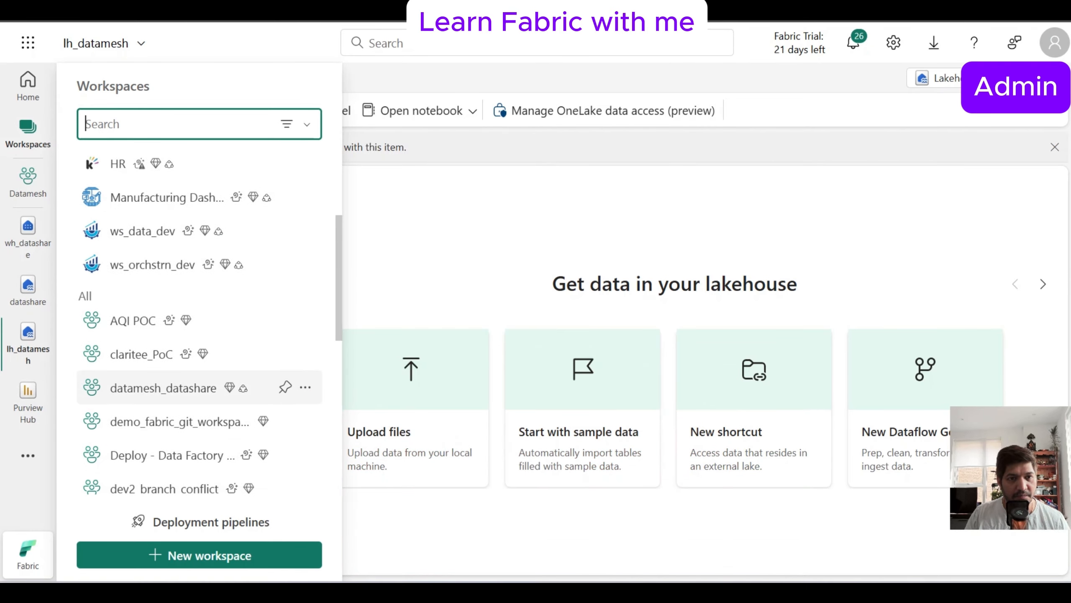
pyautogui.scroll(2, 190, 401)
pyautogui.scroll(-4, 190, 418)
pyautogui.scroll(2, 190, 426)
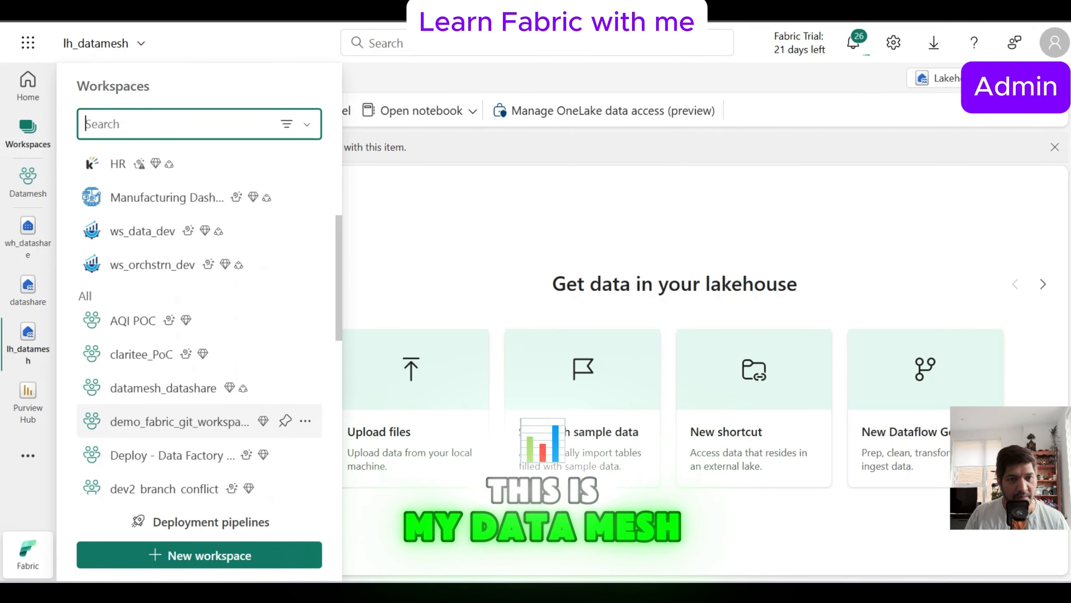
pyautogui.click(165, 388)
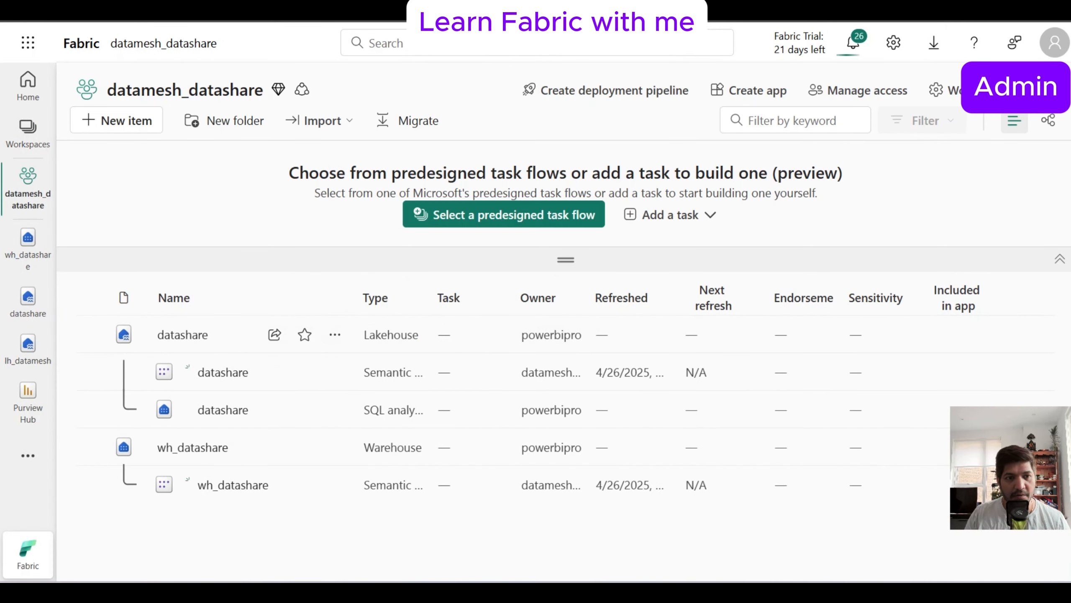
# Review who has access to the datamesh_datashare workspace and inspect the permissions of its datashare lakehouse.
pyautogui.click(28, 133)
pyautogui.scroll(-3, 190, 420)
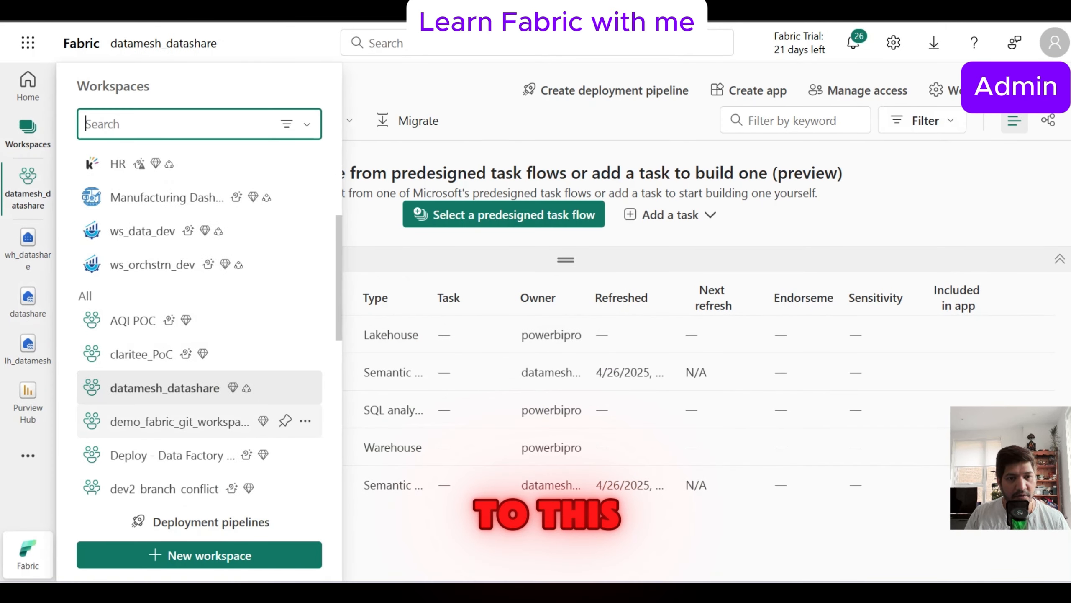
pyautogui.click(305, 388)
pyautogui.click(352, 440)
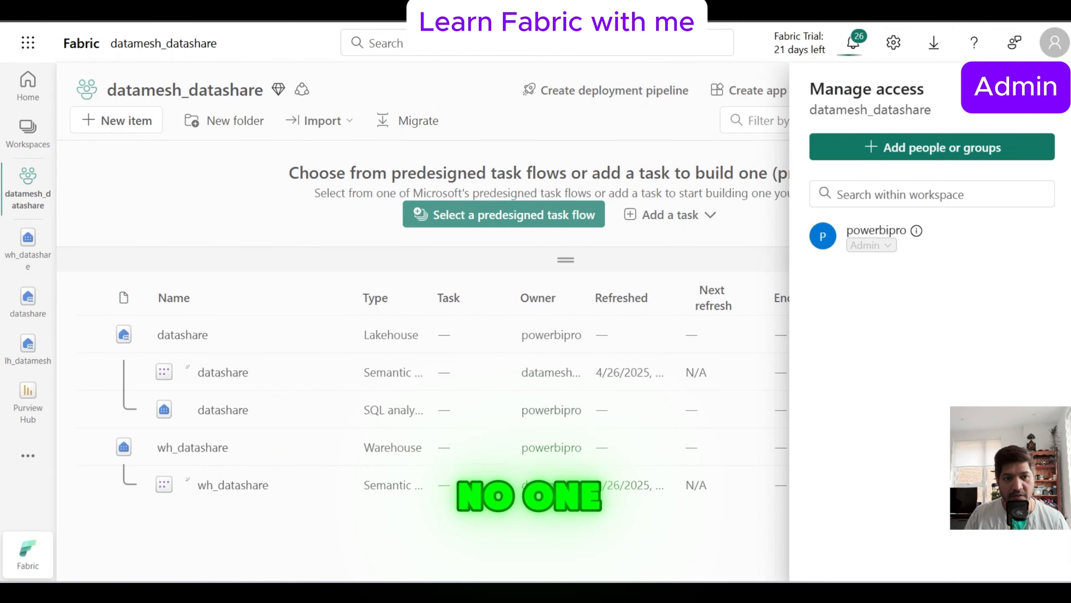
pyautogui.press('Escape')
pyautogui.click(335, 334)
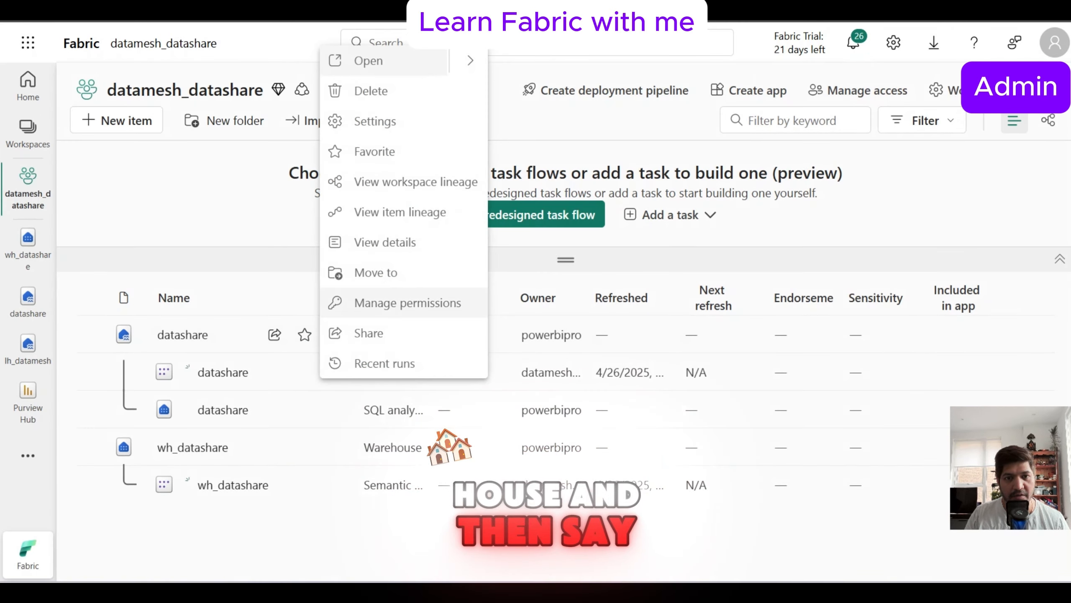
pyautogui.click(408, 302)
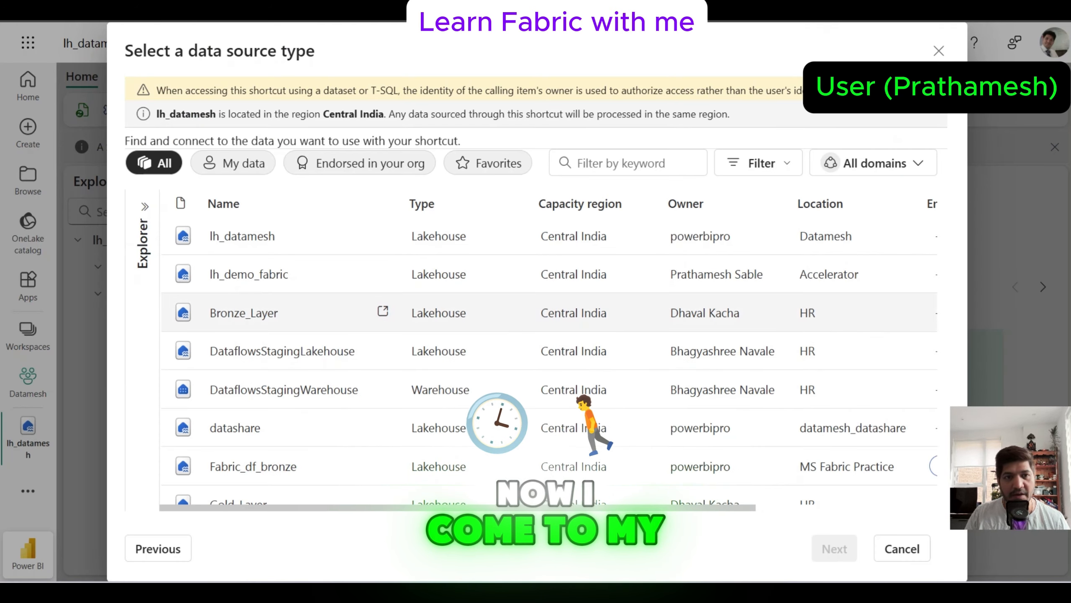
# Return to the non-admin user's shortcut setup and choose the datashare lakehouse from datamesh_datashare as the data source.
pyautogui.scroll(-5, 544, 452)
pyautogui.scroll(5, 540, 447)
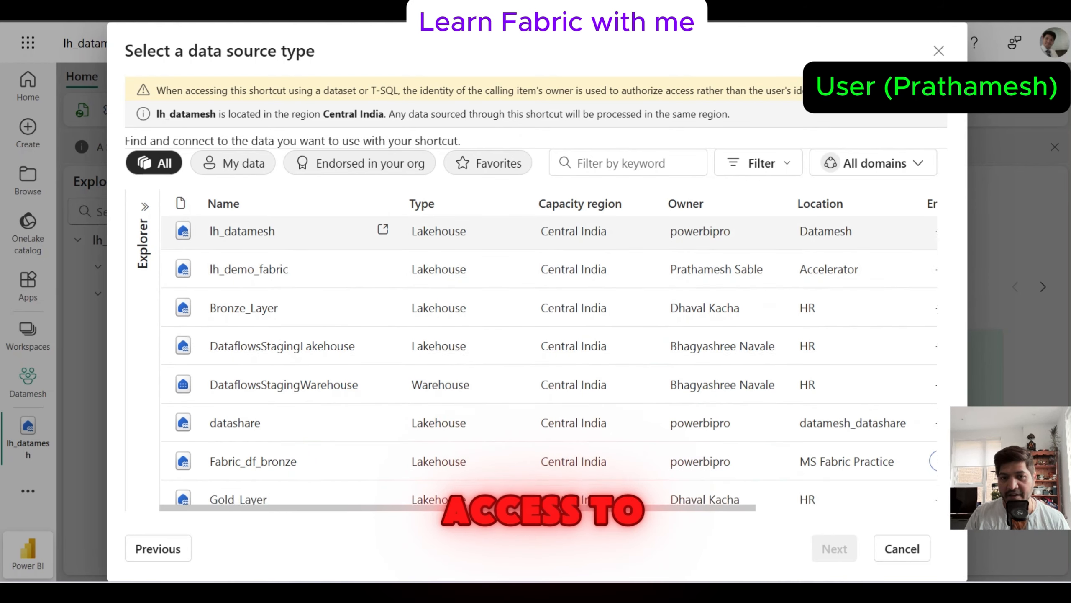
pyautogui.scroll(-2, 548, 363)
pyautogui.click(236, 344)
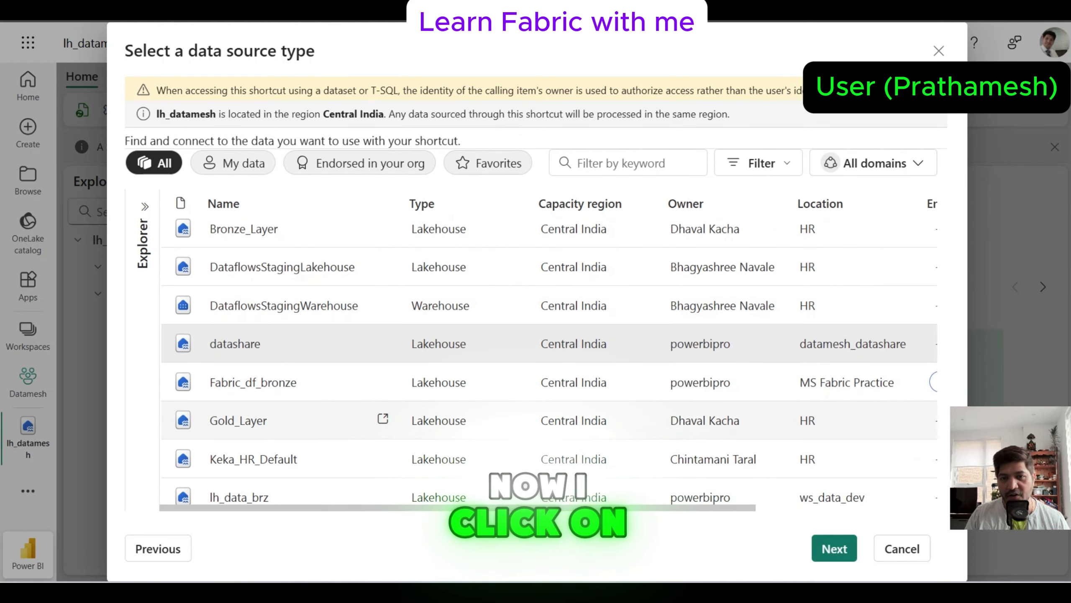
pyautogui.click(834, 549)
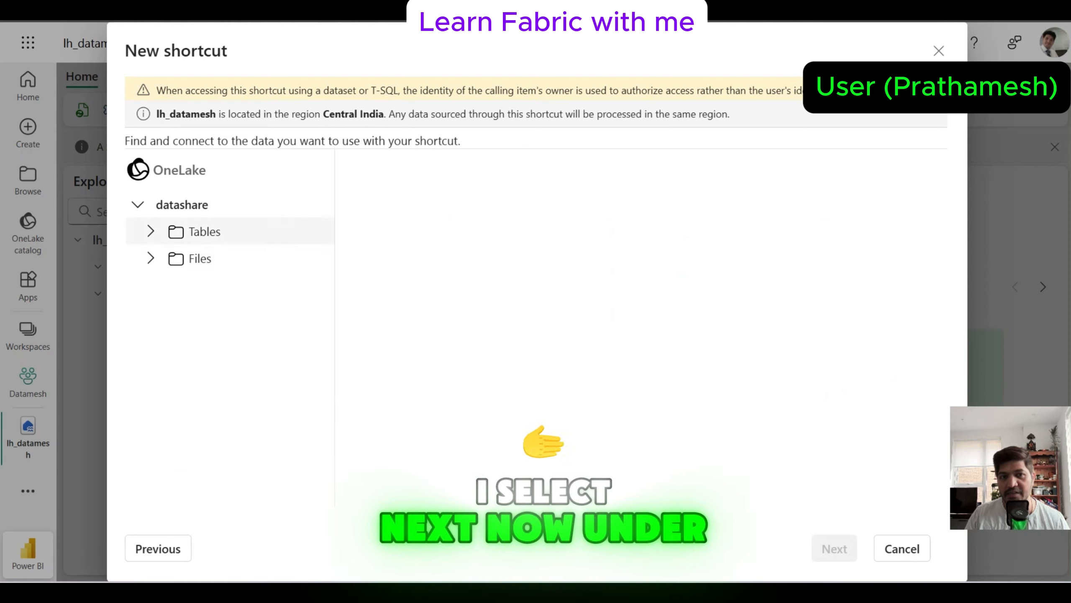
# Select the sample_project_sales_data table from datashare and create its shortcut in the Tables folder of lh_datamesh.
pyautogui.click(150, 231)
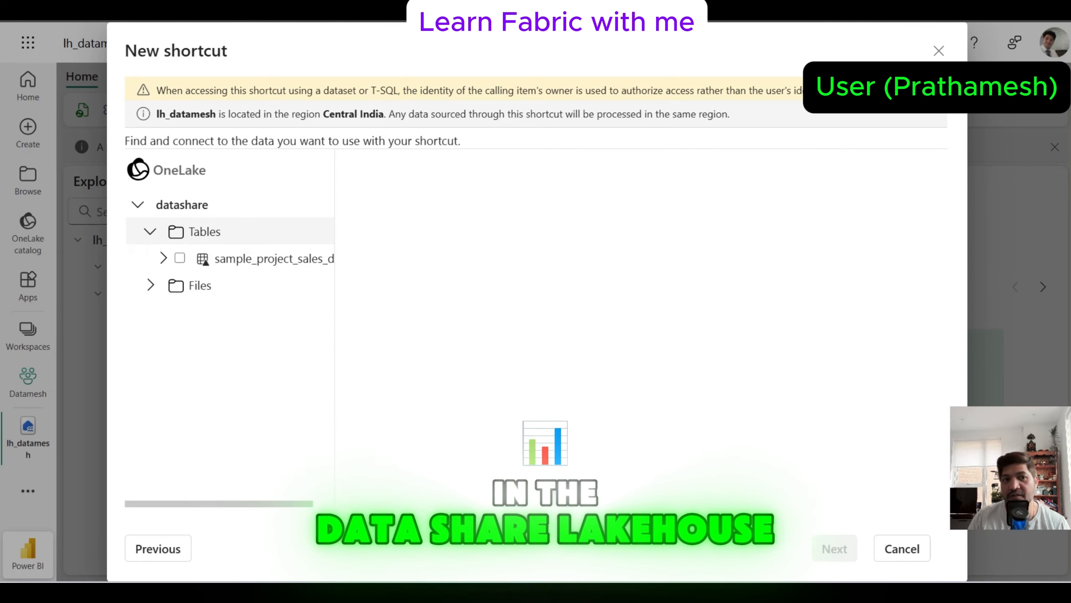
pyautogui.click(163, 258)
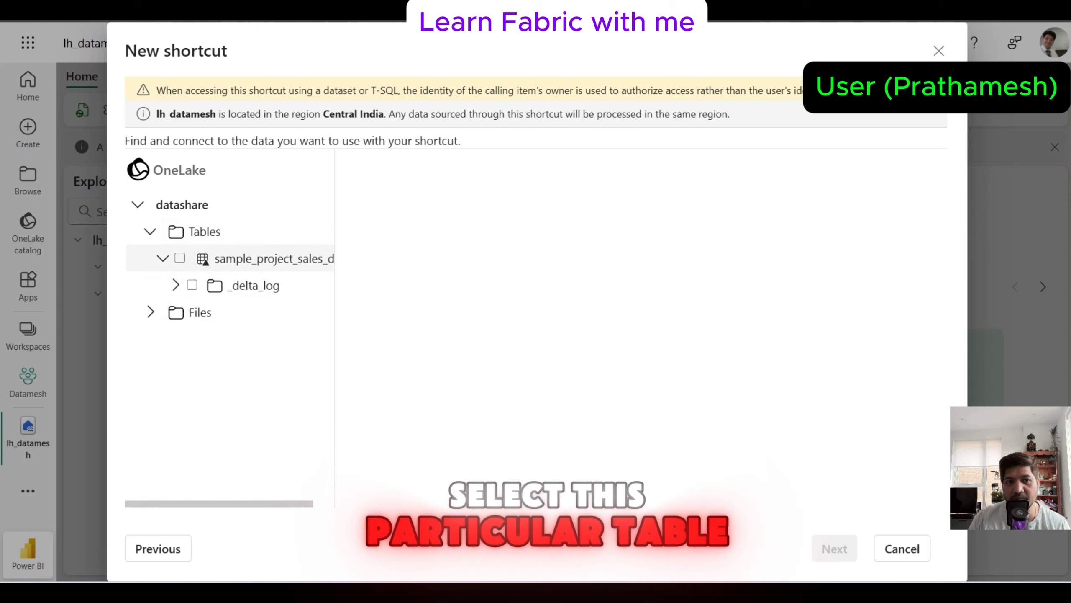
pyautogui.click(179, 258)
pyautogui.click(192, 285)
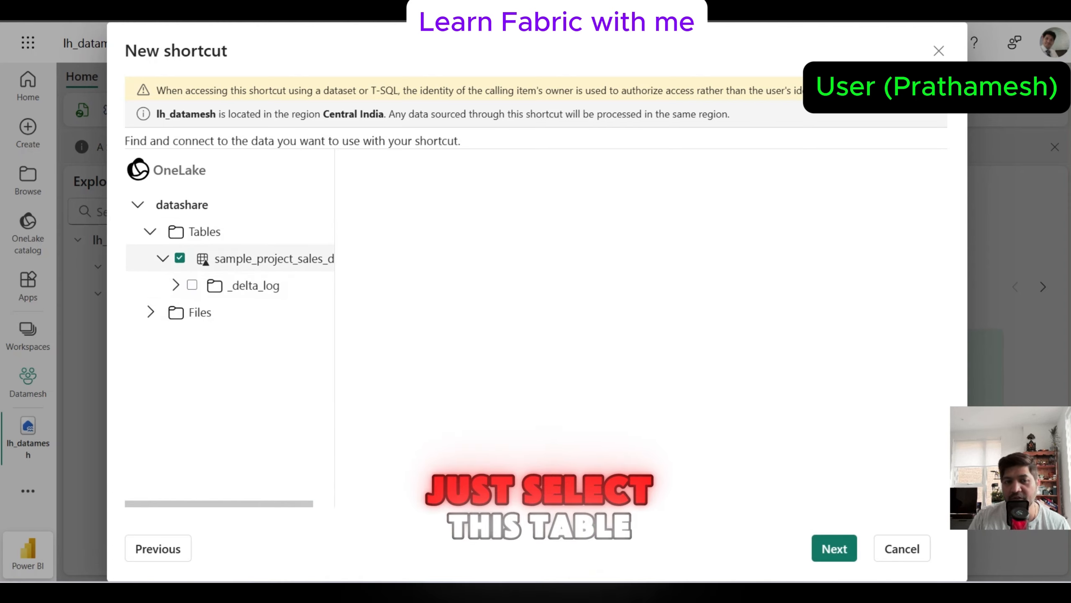
pyautogui.click(835, 548)
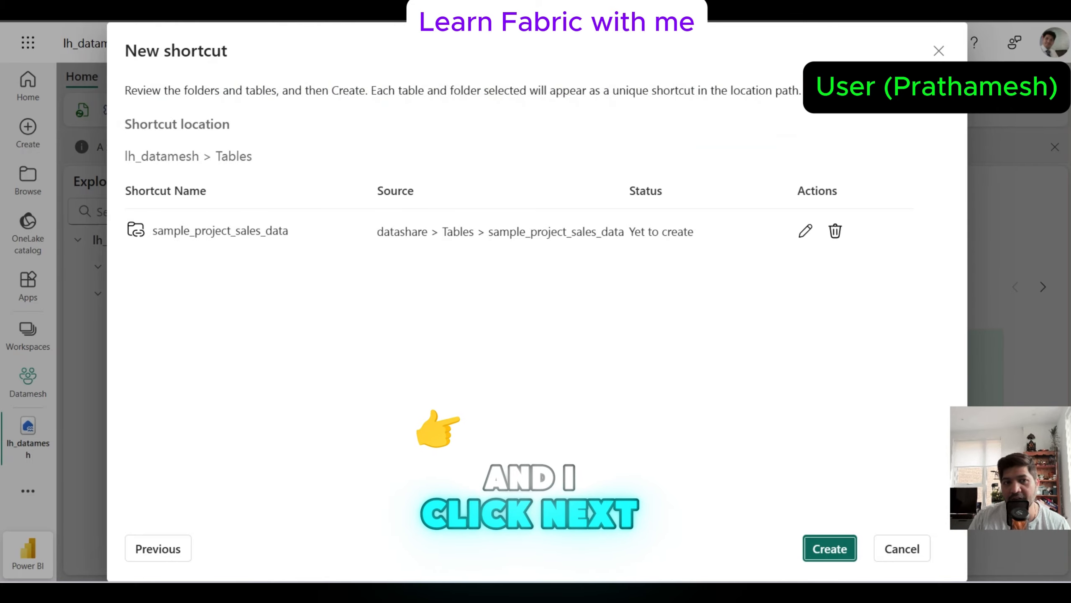
pyautogui.click(829, 549)
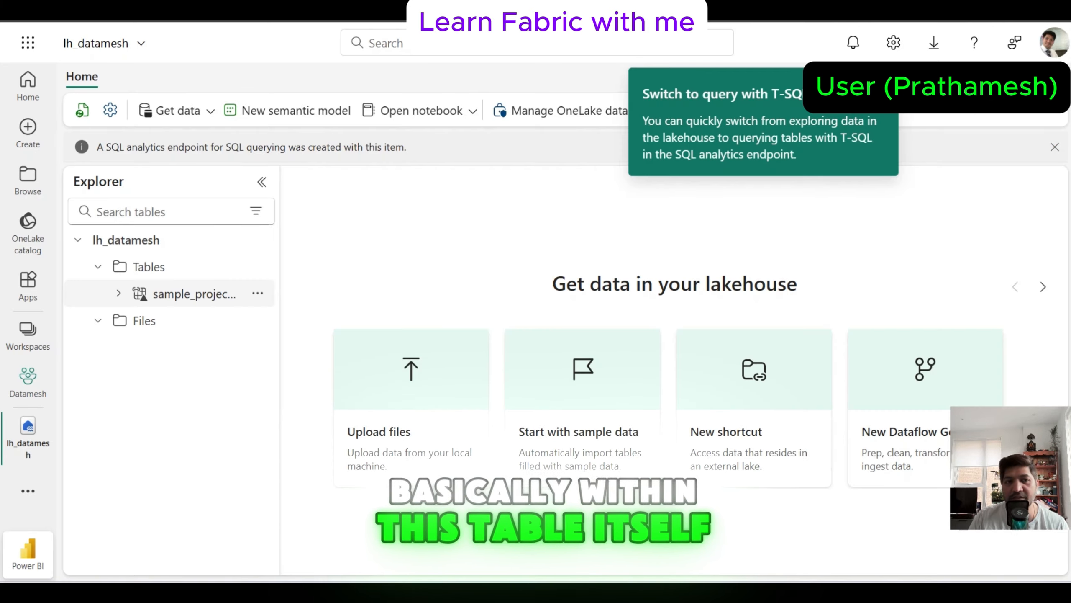
# Preview the sample_project_sales_data shortcut in lh_datamesh and compare it with the source table in the admin's datashare lakehouse.
pyautogui.click(194, 293)
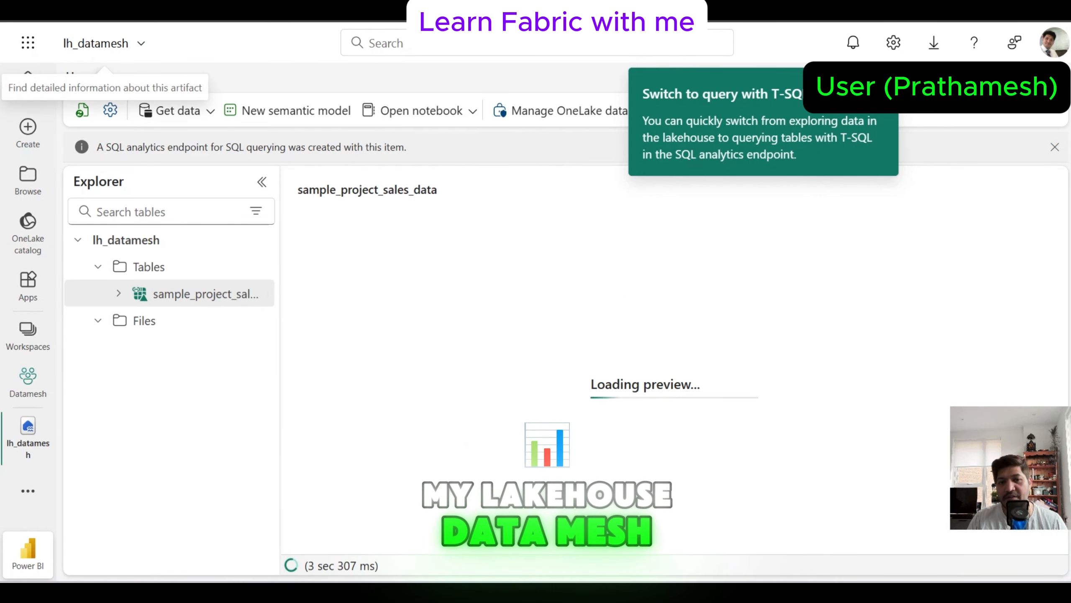
pyautogui.moveTo(650, 594)
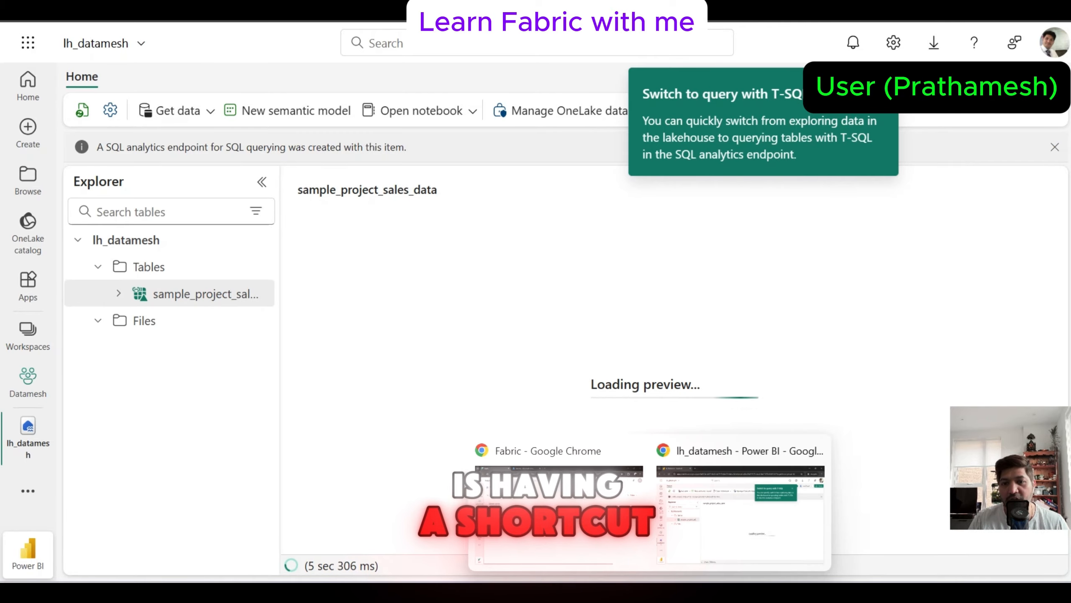
pyautogui.click(559, 515)
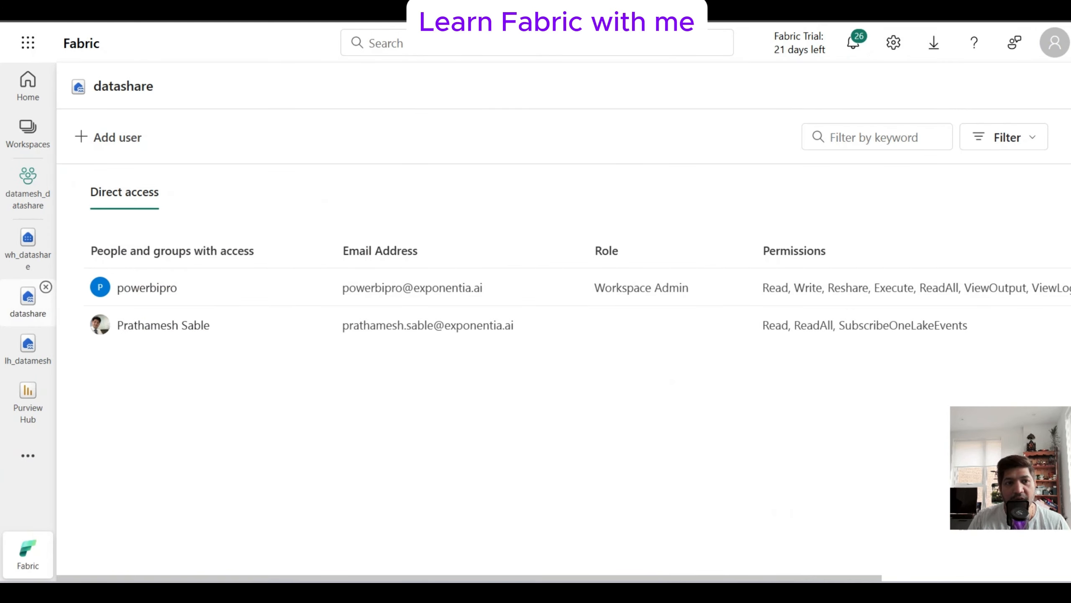
pyautogui.click(28, 303)
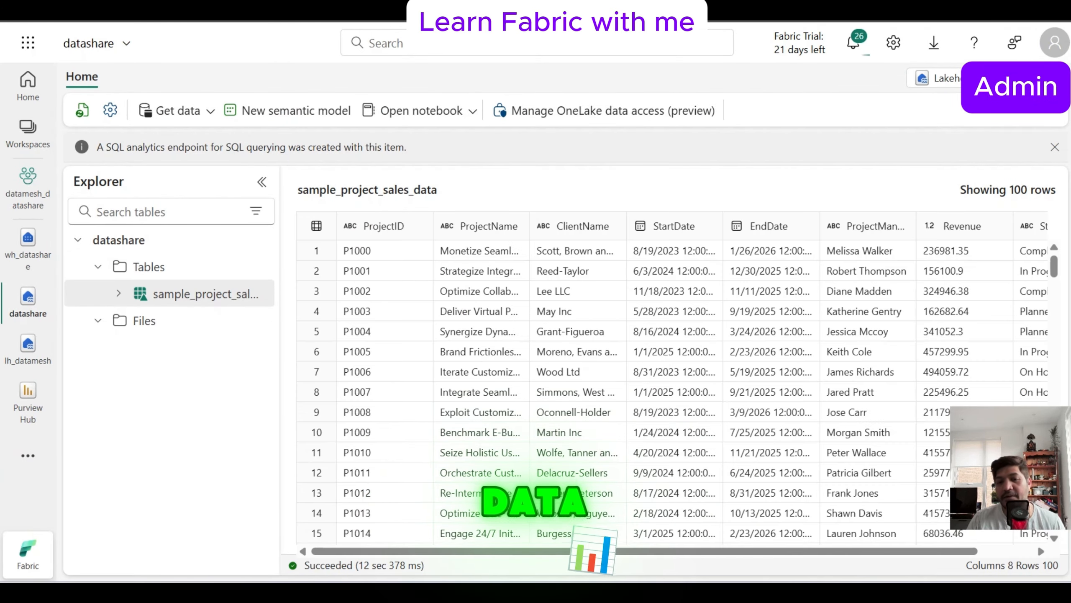
pyautogui.moveTo(650, 593)
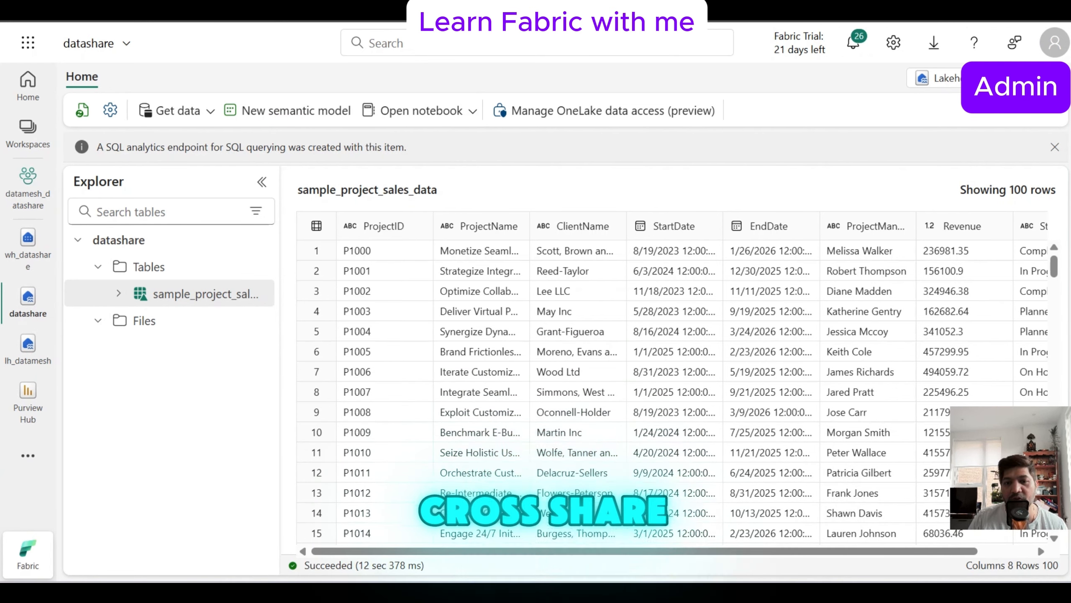
pyautogui.click(741, 511)
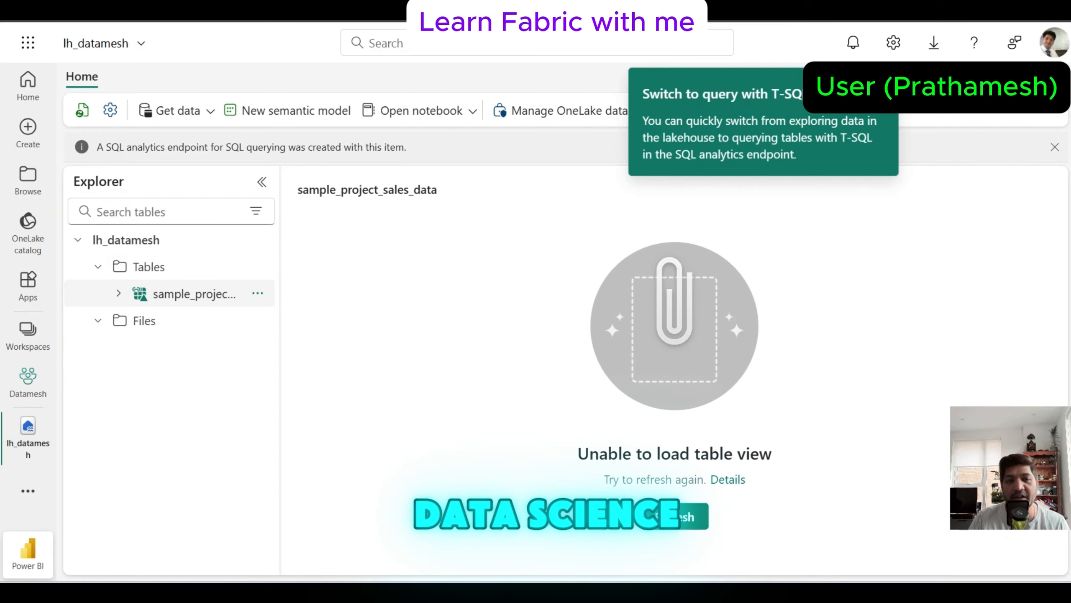
# Inspect the properties of the sample_project_sales_data table in lh_datamesh, including its shortcut type and target.
pyautogui.click(257, 293)
pyautogui.click(291, 416)
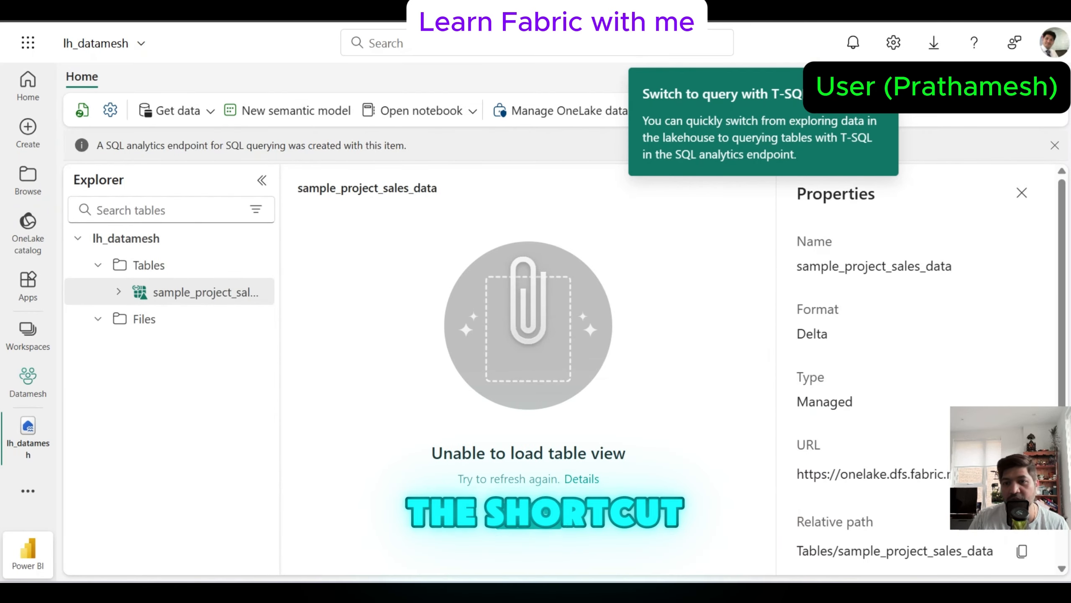
pyautogui.scroll(-5, 923, 362)
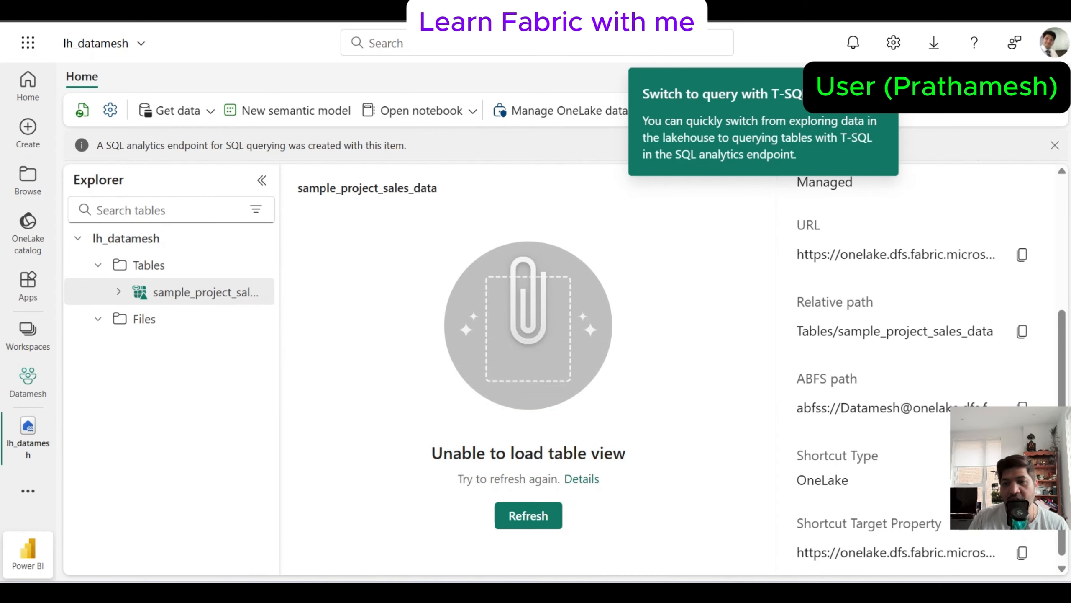
pyautogui.scroll(5, 923, 363)
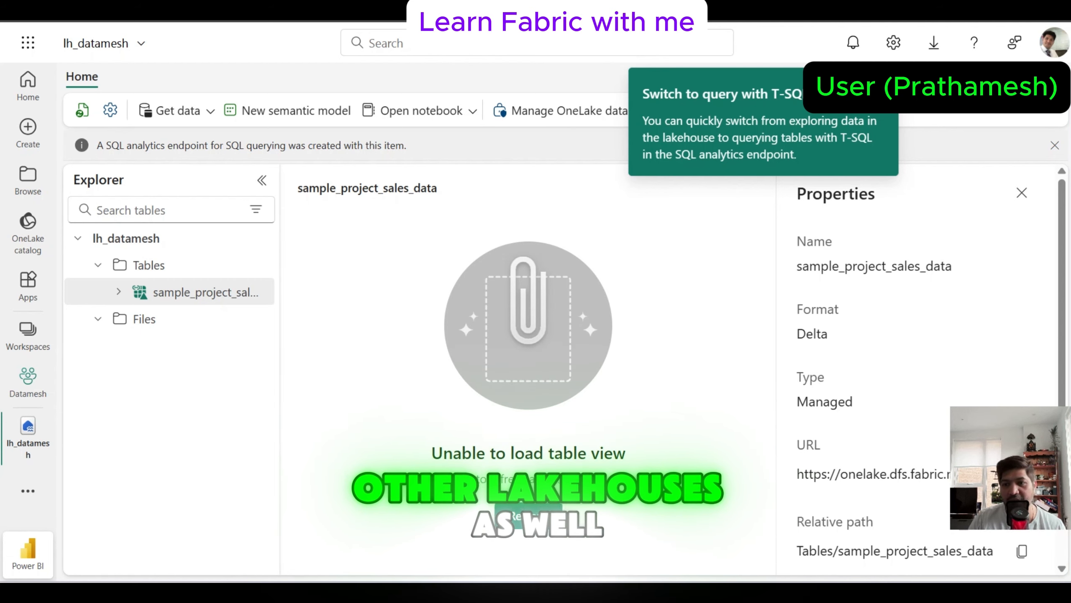
# Check the non-admin user's workspace list for a manufacturing workspace.
pyautogui.click(28, 336)
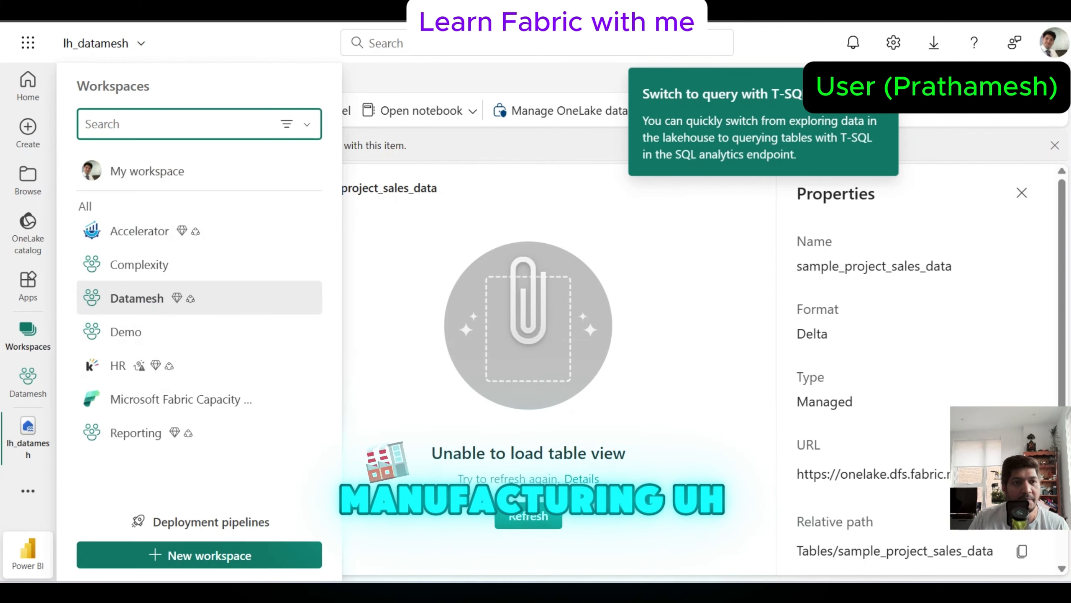
pyautogui.click(392, 296)
pyautogui.click(28, 333)
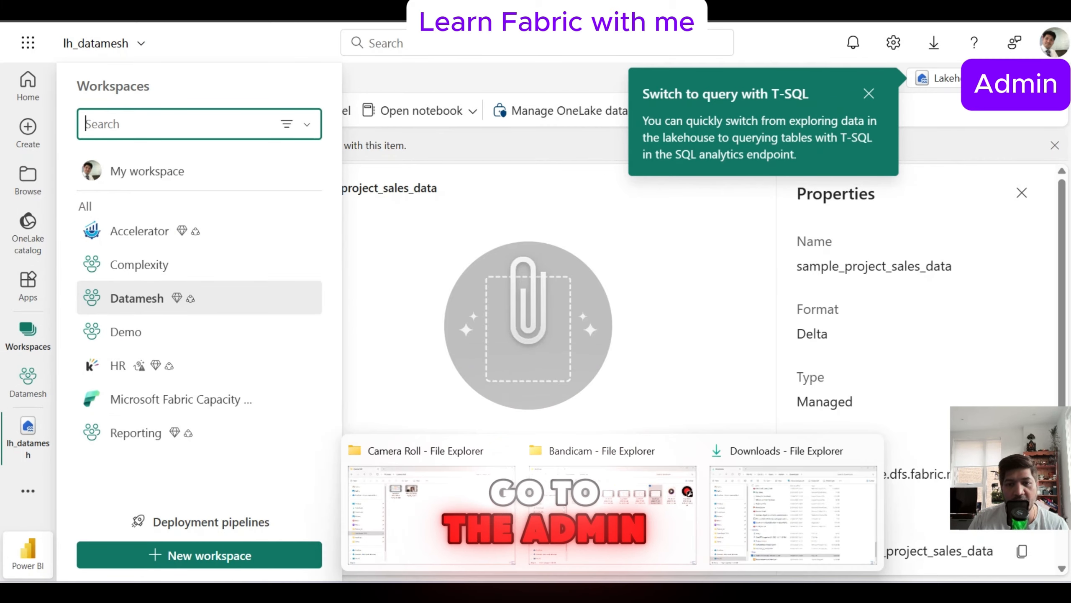
# Switch to the admin session and show the Manufacturing Dashboards workspace contents as a list.
pyautogui.moveTo(648, 591)
pyautogui.click(554, 507)
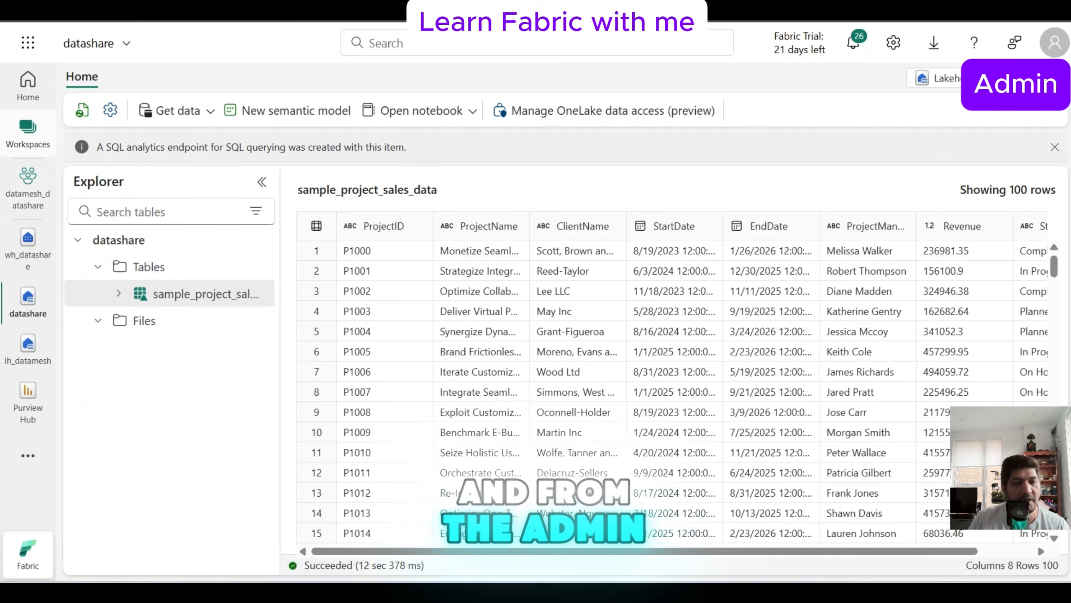
pyautogui.click(28, 133)
pyautogui.click(167, 365)
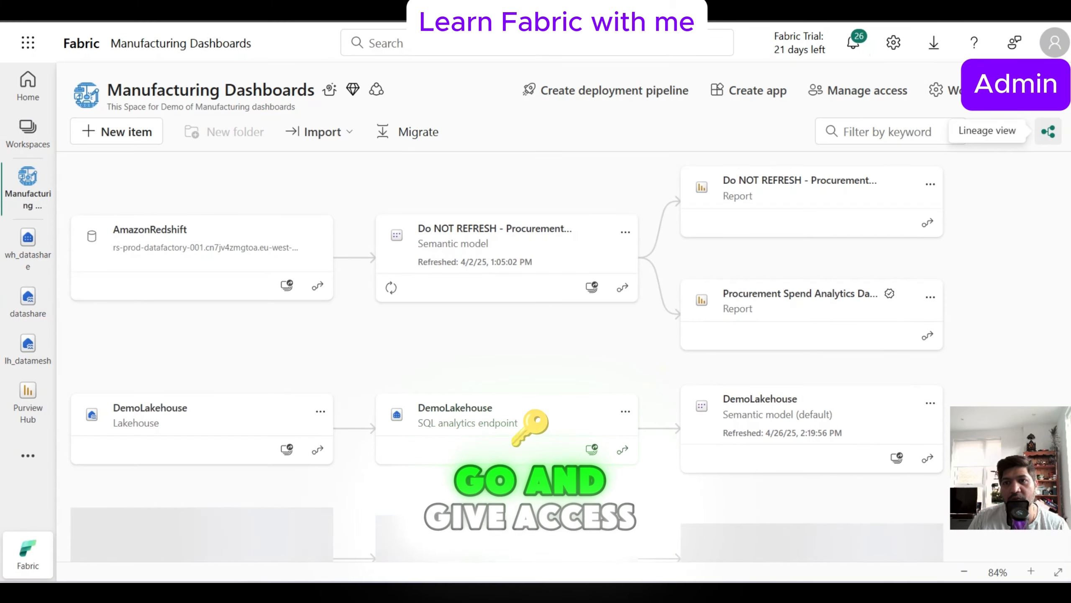
pyautogui.click(1015, 131)
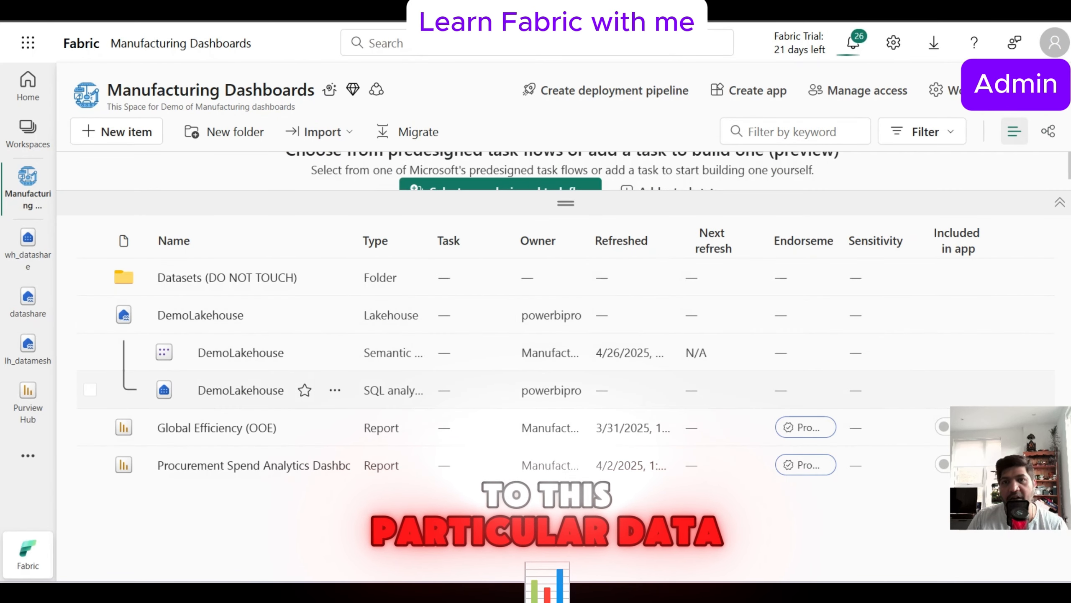
# Check the domain admins assigned to the Manufacturing domain in the Admin portal, leaving its settings unchanged.
pyautogui.click(893, 42)
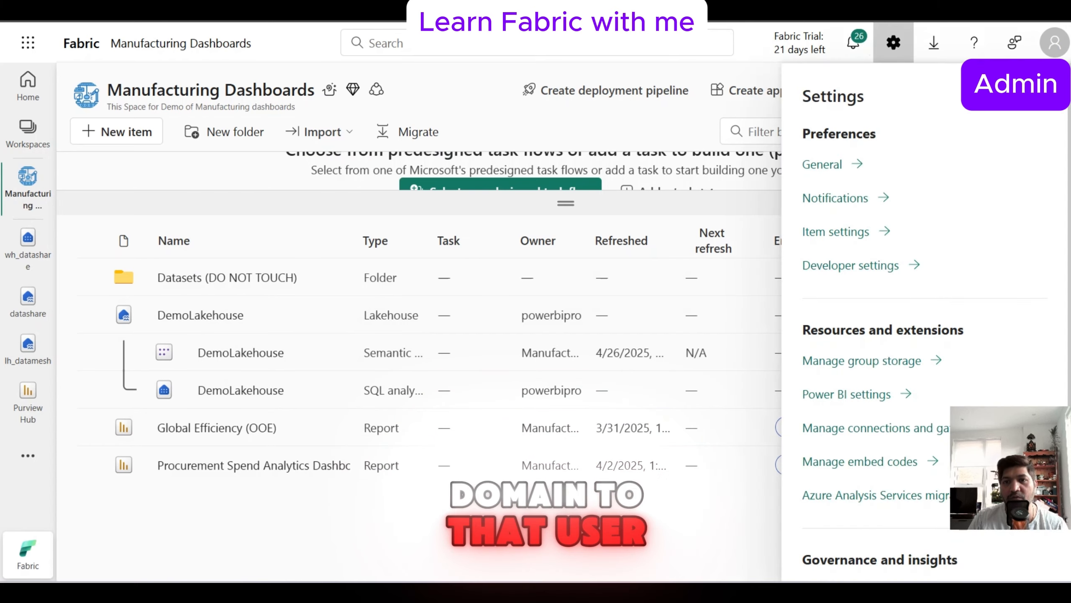
pyautogui.scroll(-2, 837, 533)
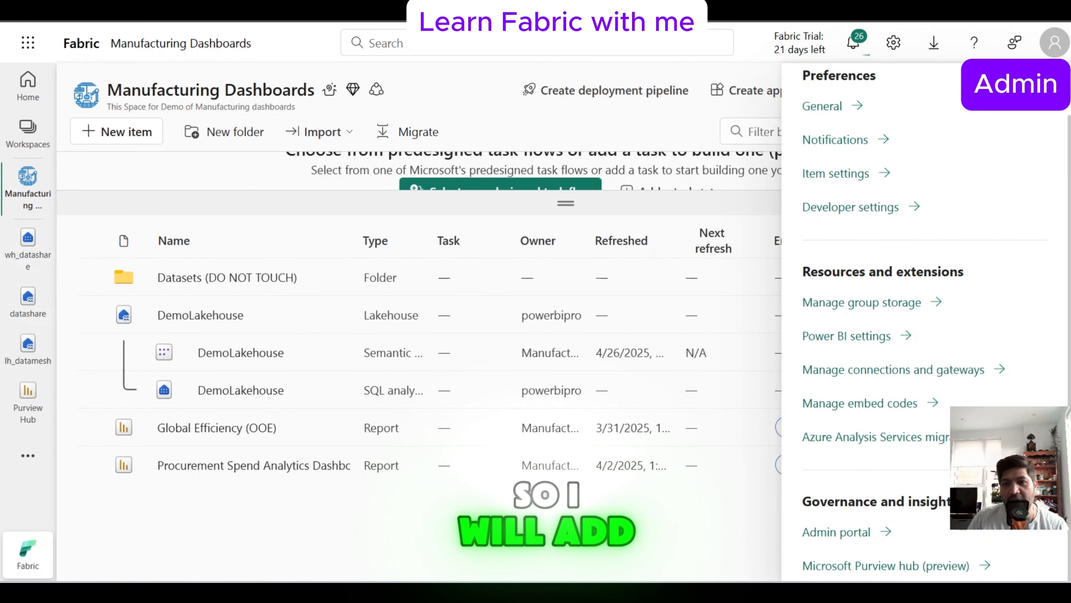
pyautogui.click(836, 532)
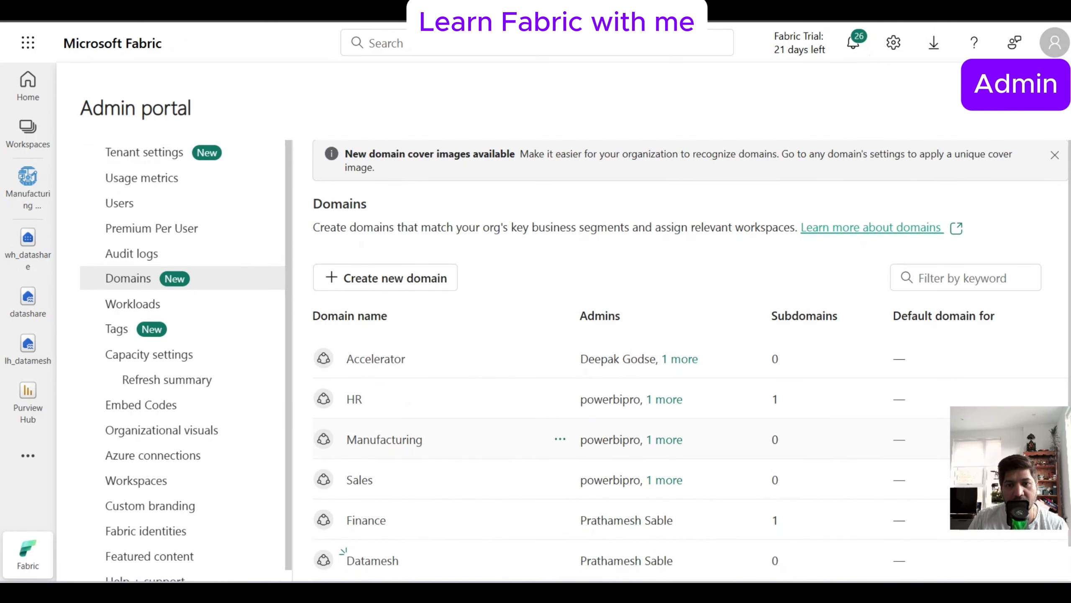
pyautogui.click(602, 497)
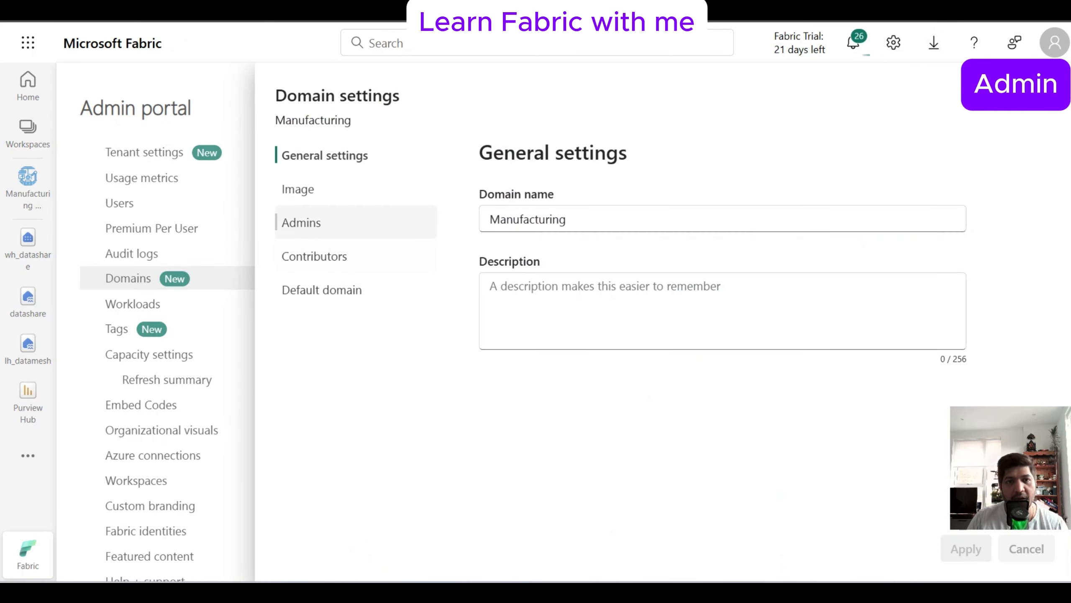
pyautogui.click(302, 222)
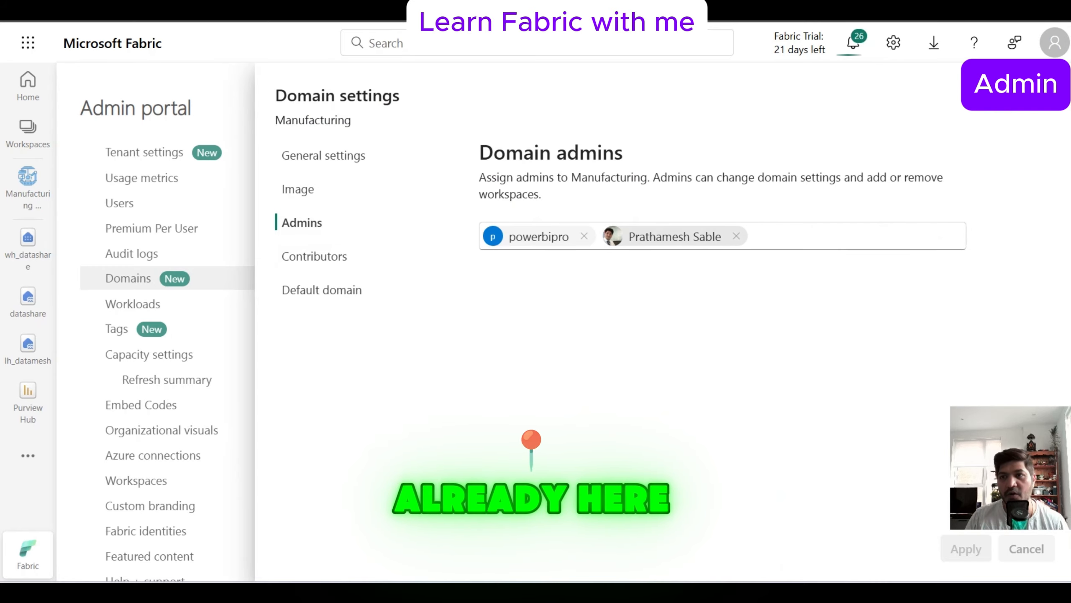
pyautogui.click(1027, 549)
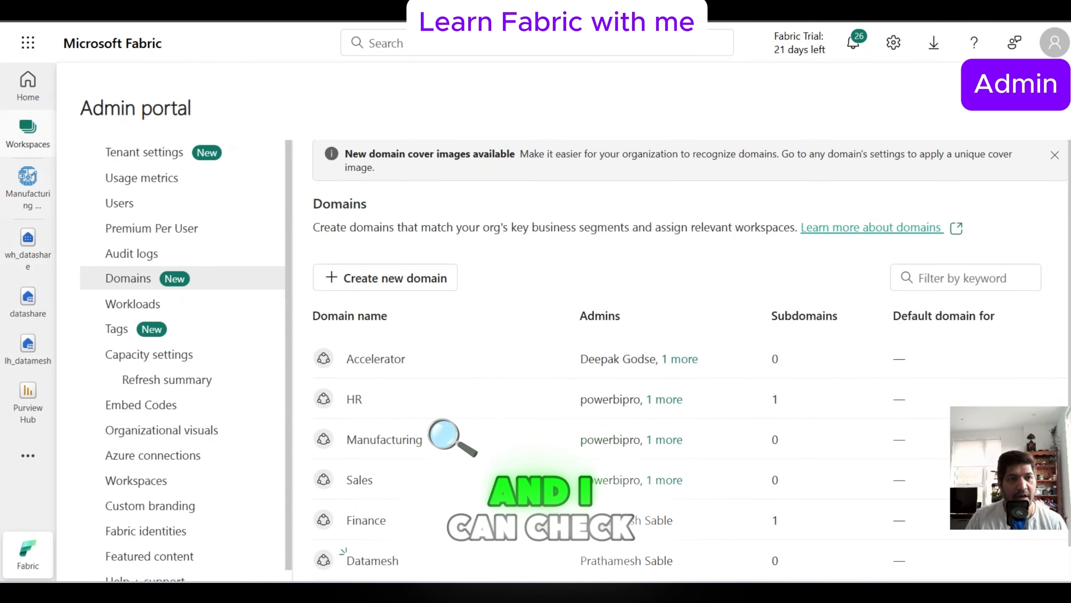
# Add the non-admin user to the Manufacturing Dashboards workspace with the Viewer role.
pyautogui.click(28, 134)
pyautogui.click(305, 364)
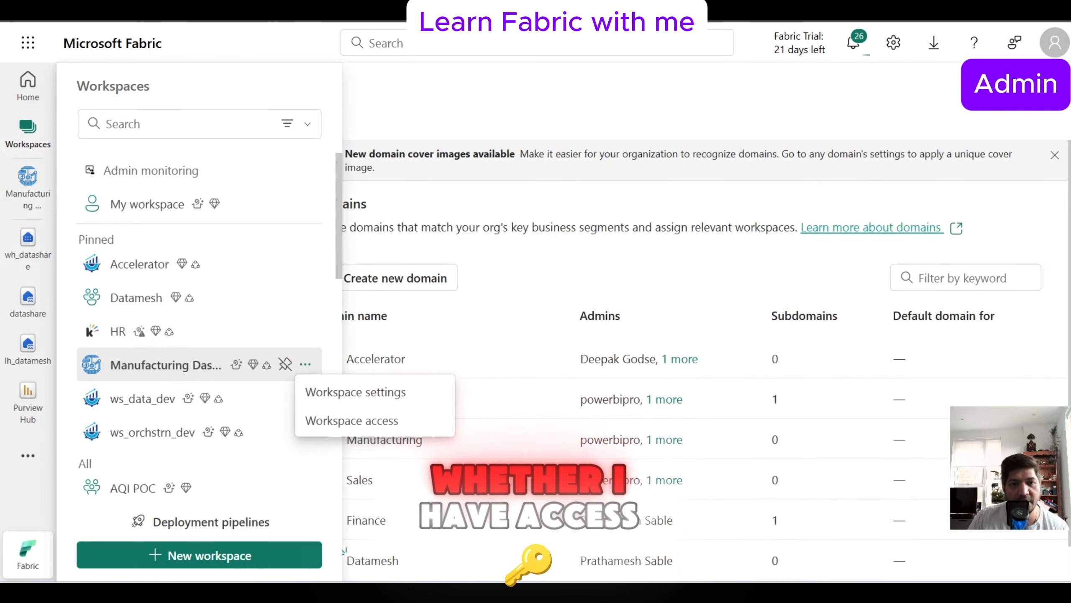
pyautogui.click(352, 419)
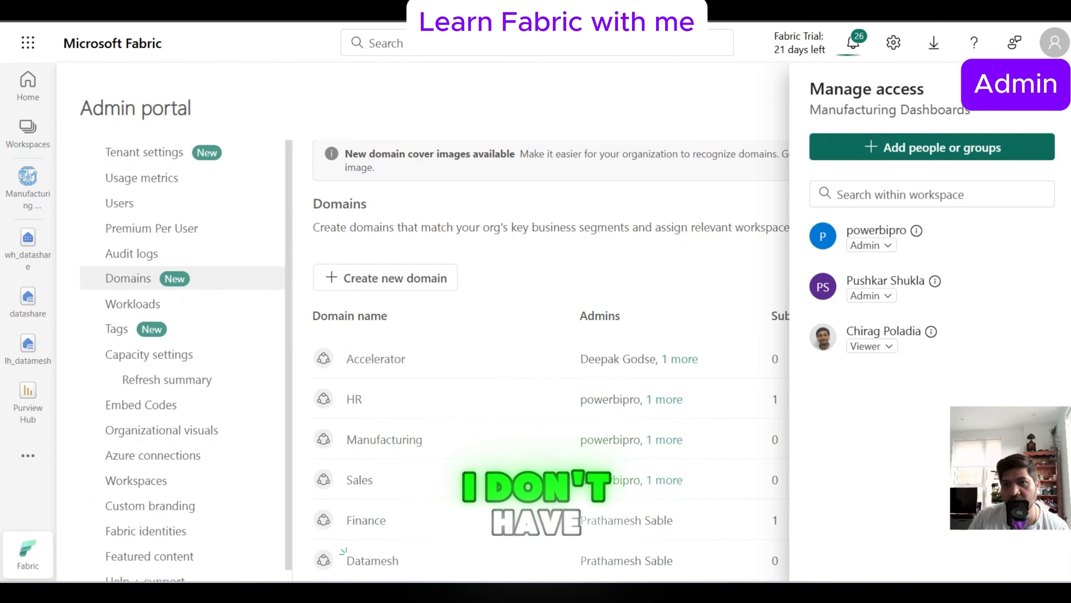
pyautogui.click(932, 147)
pyautogui.write('prathamesh')
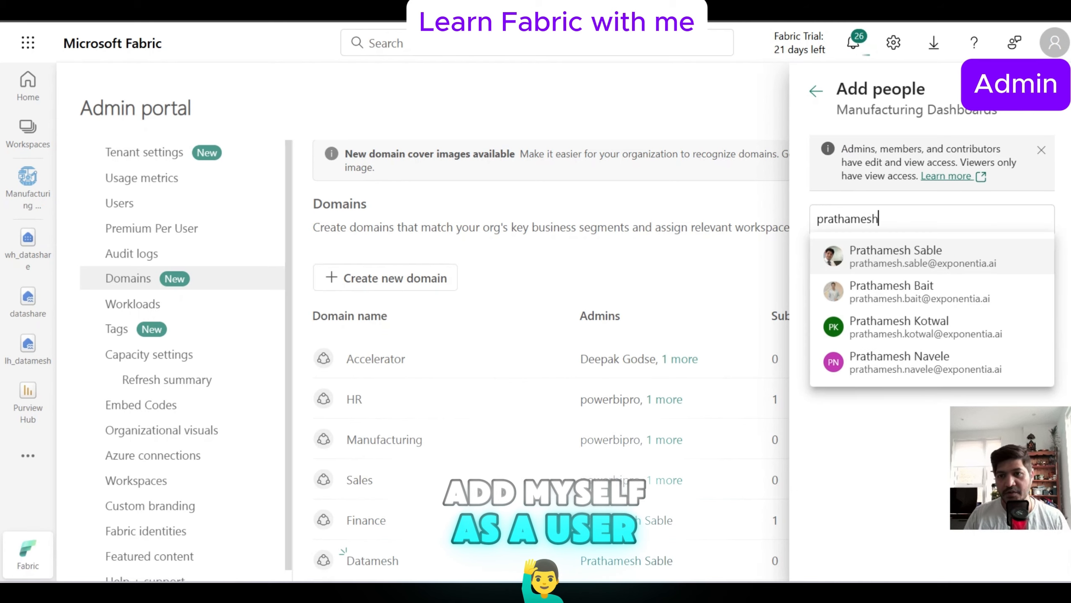
pyautogui.click(896, 253)
pyautogui.click(1033, 286)
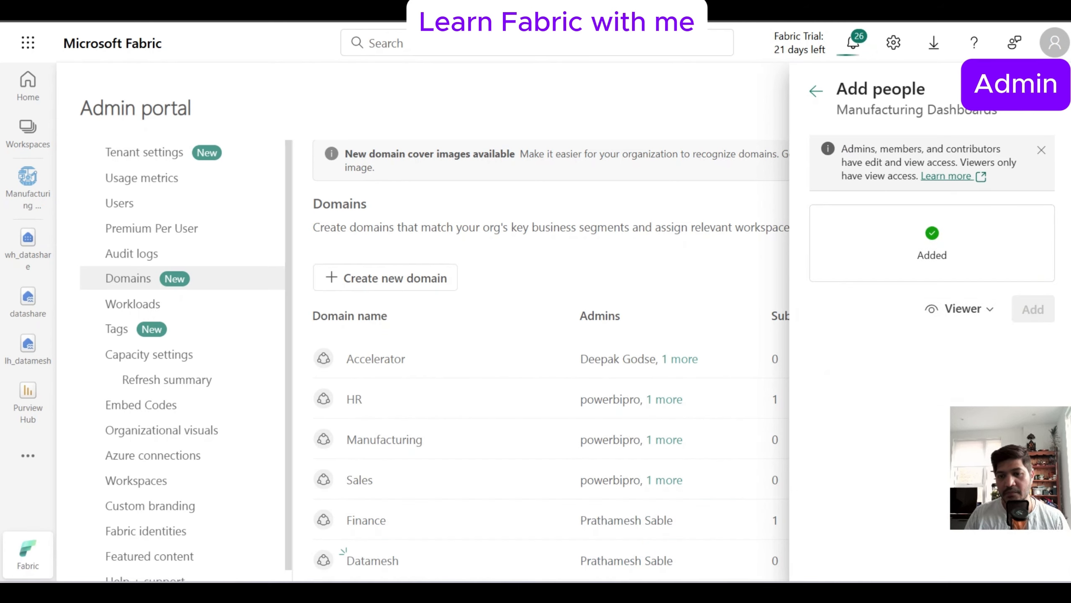
# Try to change the added user's role in Manufacturing Dashboards to Admin.
pyautogui.click(964, 309)
pyautogui.click(964, 340)
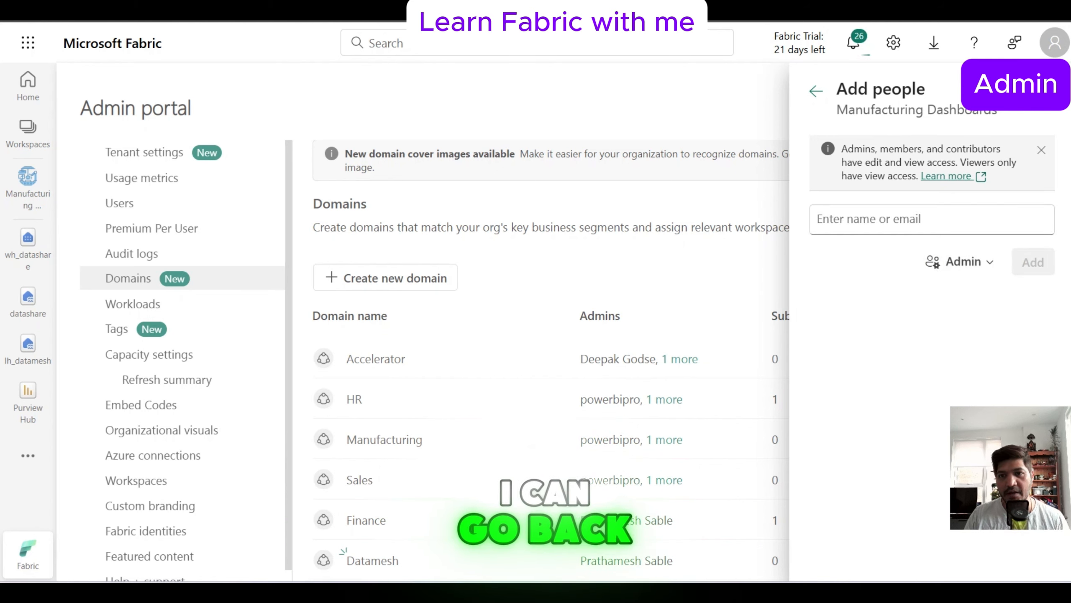
pyautogui.click(816, 91)
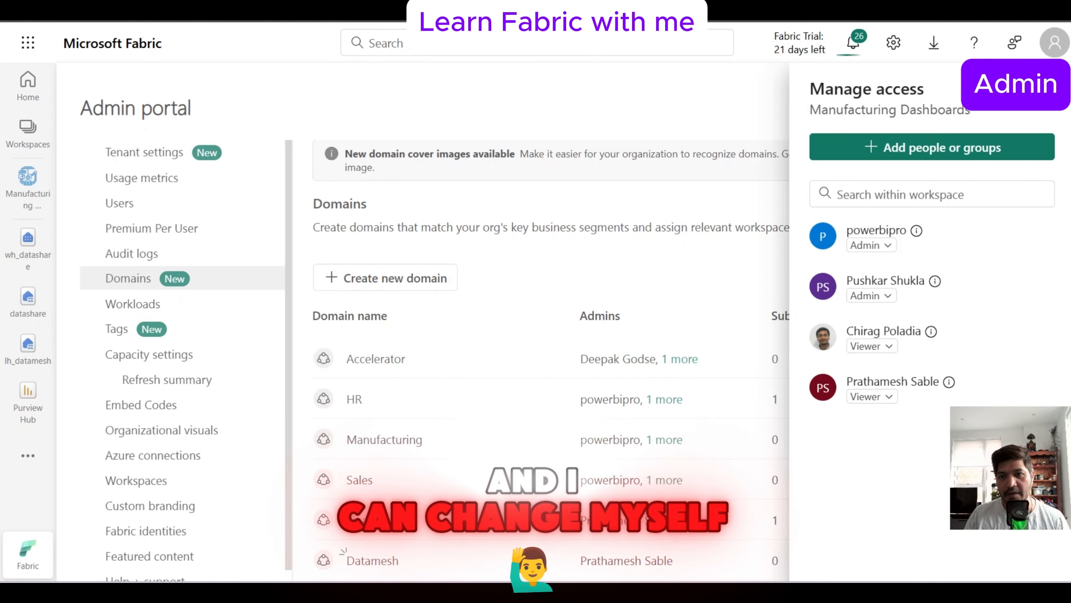
pyautogui.click(871, 396)
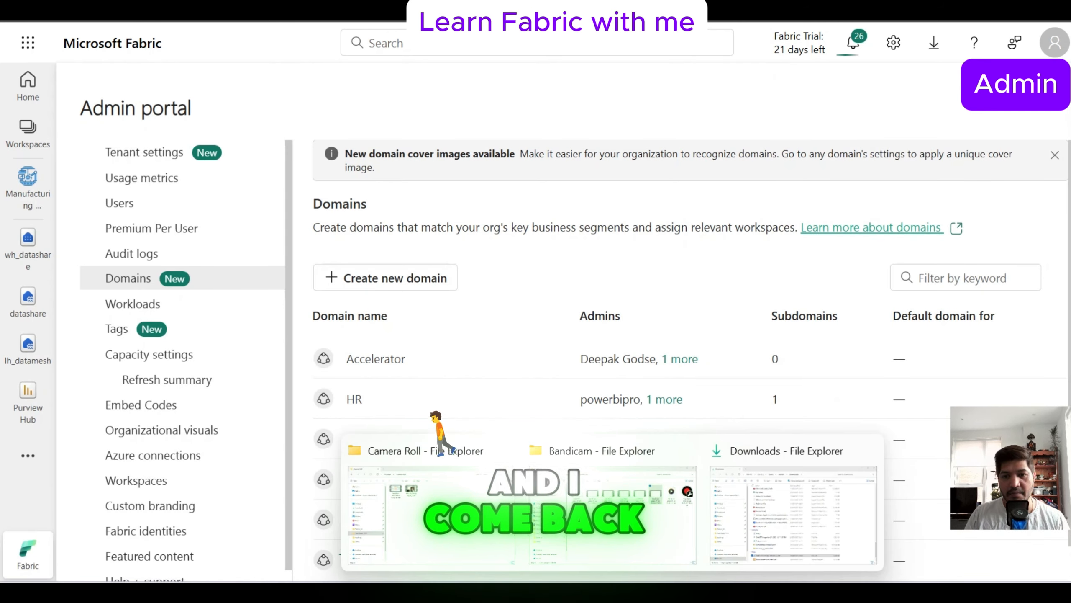
# Return to the non-admin session and filter the OneLake catalog to the Manufacturing domain.
pyautogui.click(751, 486)
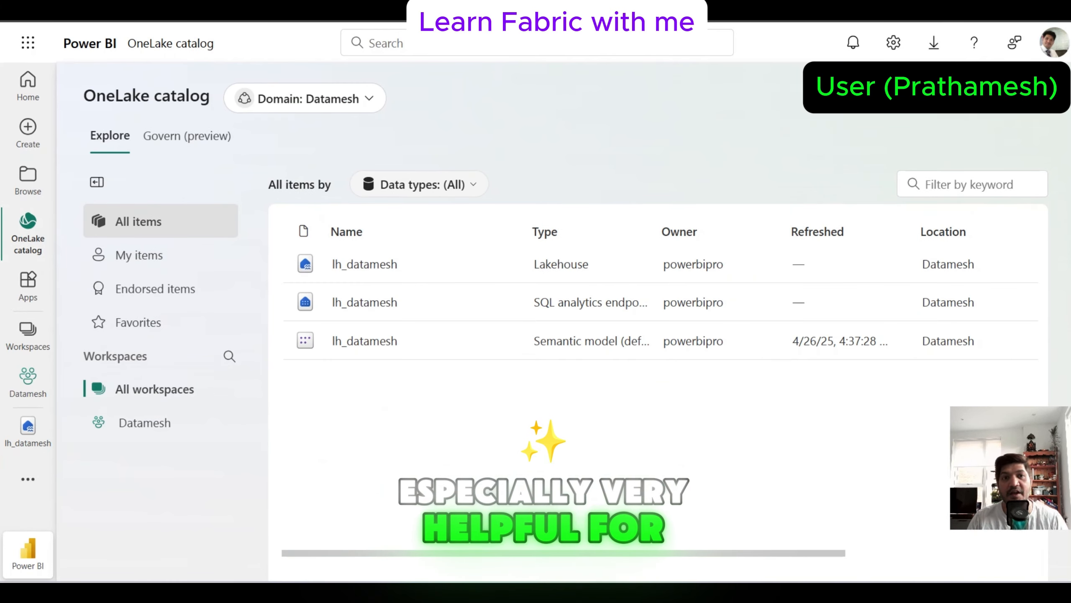
pyautogui.click(305, 98)
pyautogui.click(317, 289)
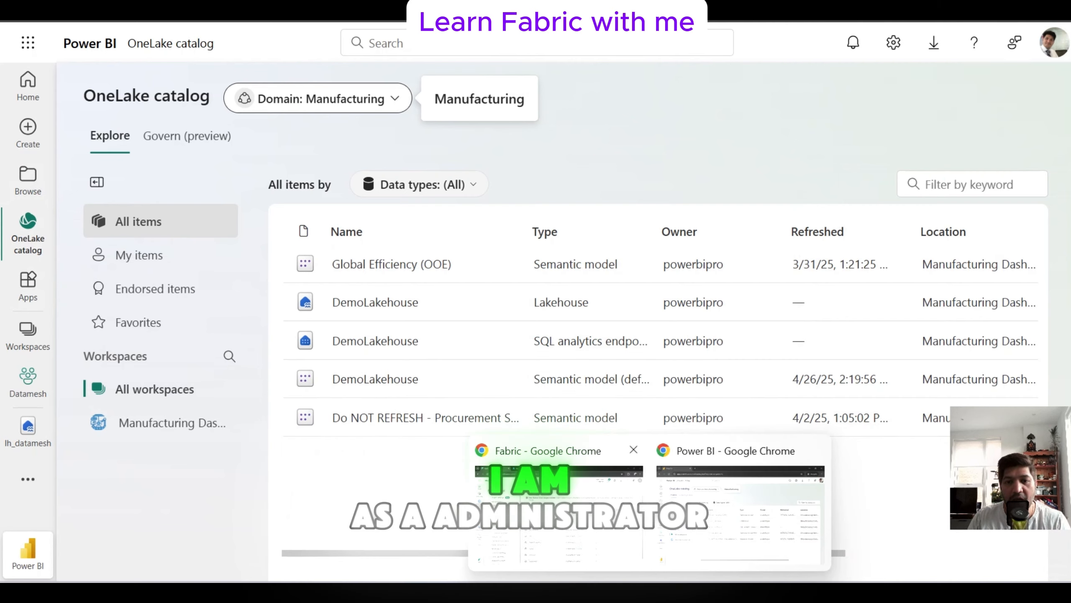
# Switch to the admin session and view the Manufacturing Dashboards items to compare with the user's catalog.
pyautogui.click(557, 515)
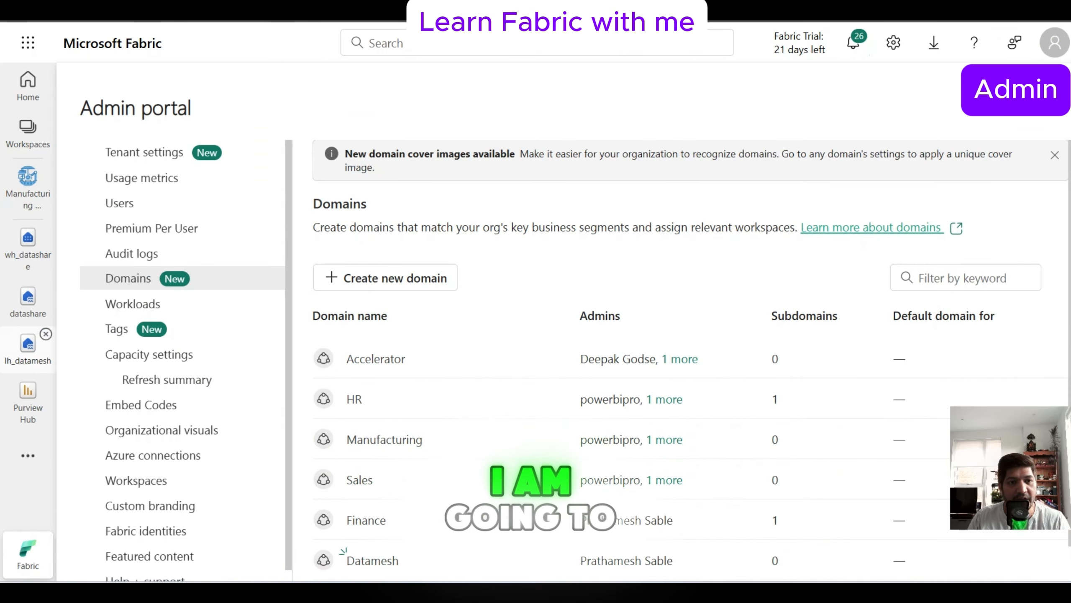
pyautogui.click(28, 133)
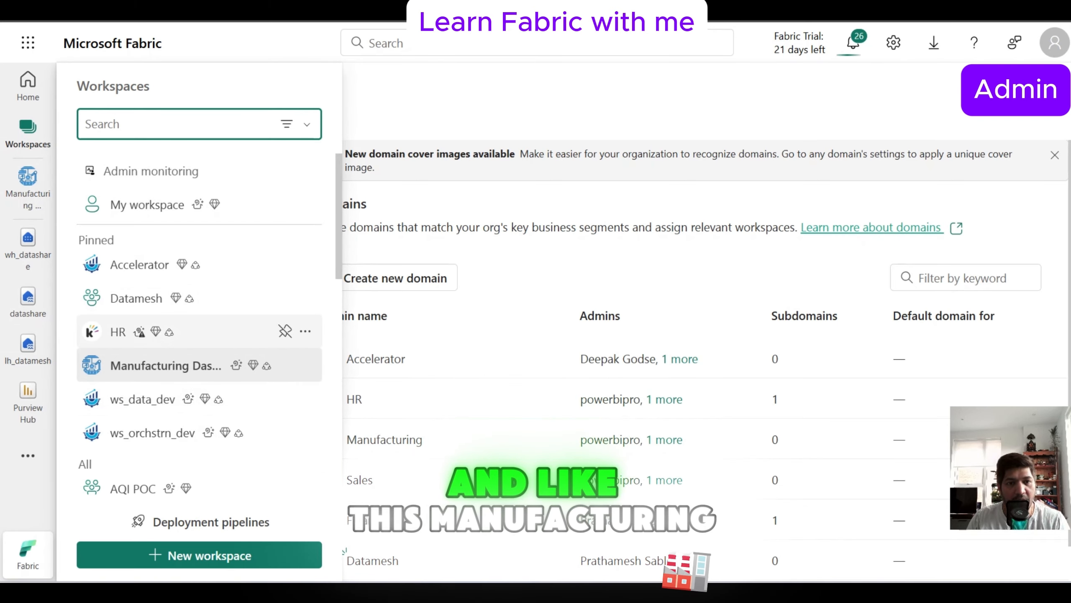
pyautogui.click(165, 365)
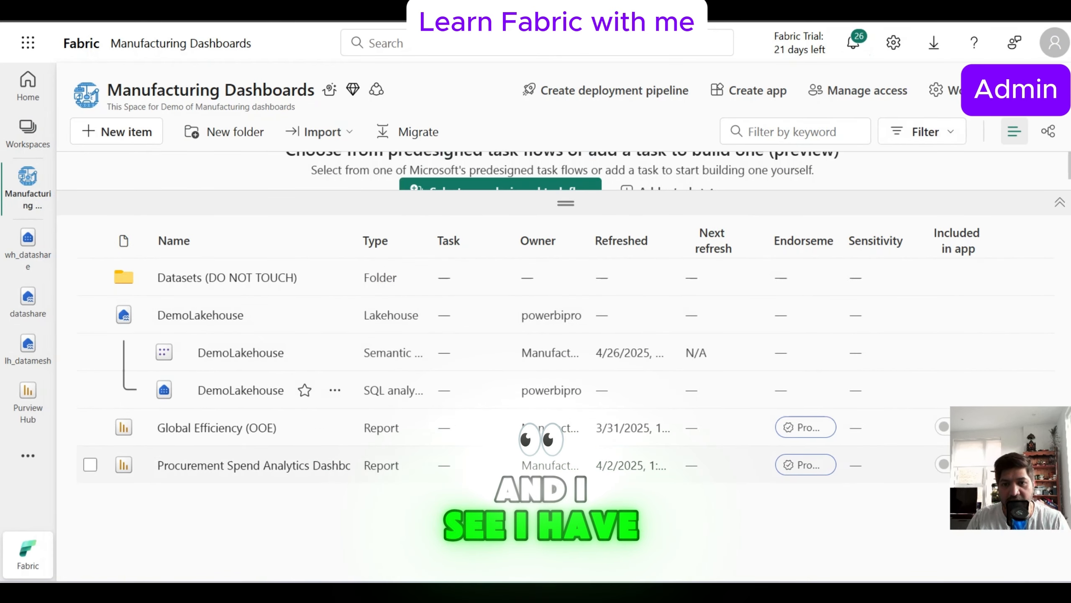
# Back in the non-admin session, review the catalog's endorsed items for Manufacturing and all domains, and glance at the favorites and own items.
pyautogui.moveTo(649, 594)
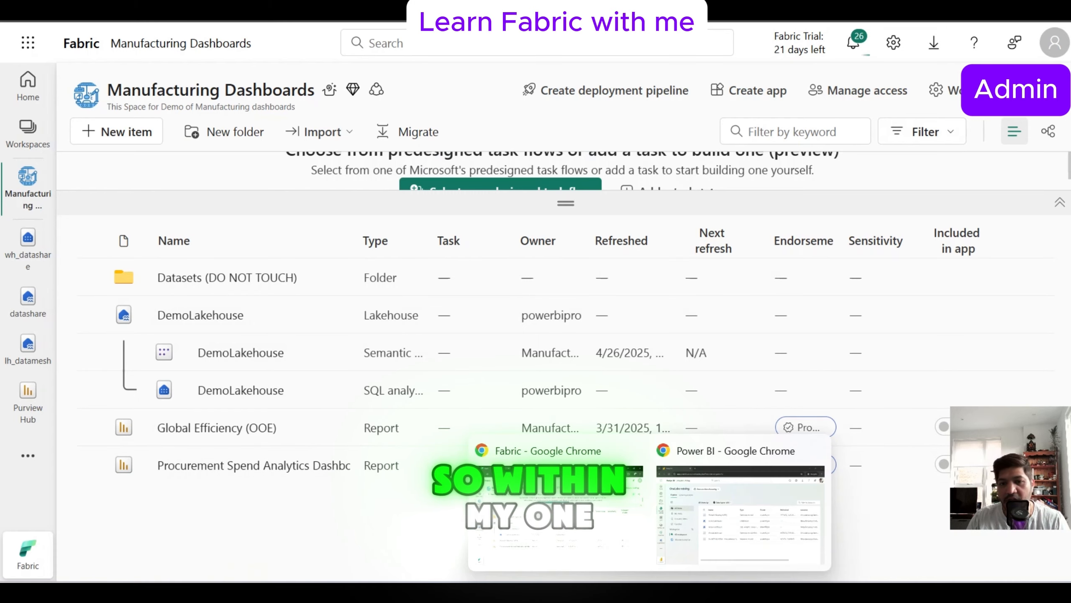
pyautogui.click(740, 513)
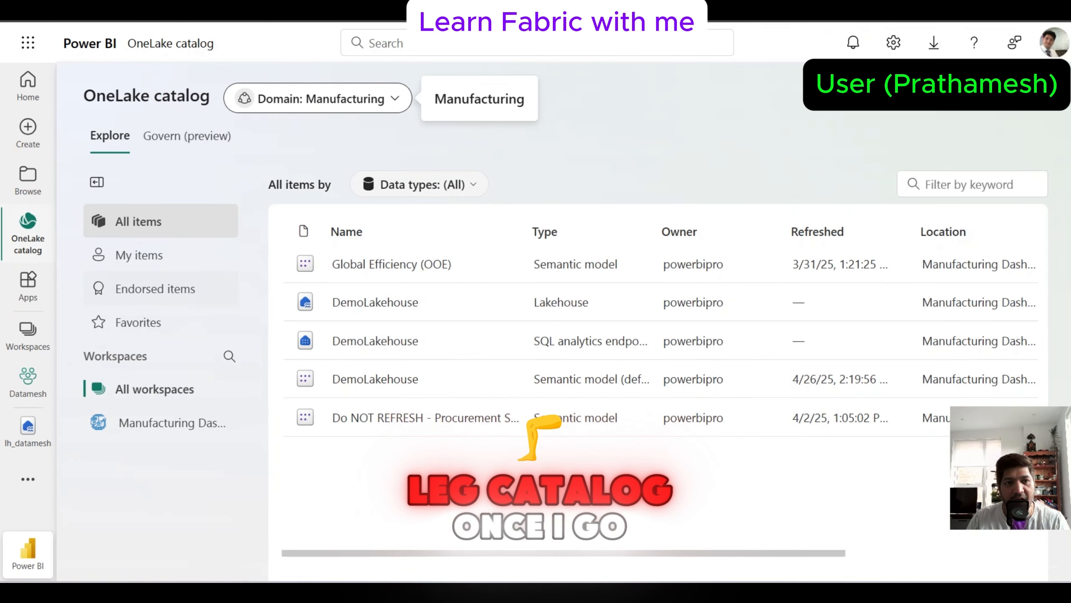
pyautogui.click(155, 289)
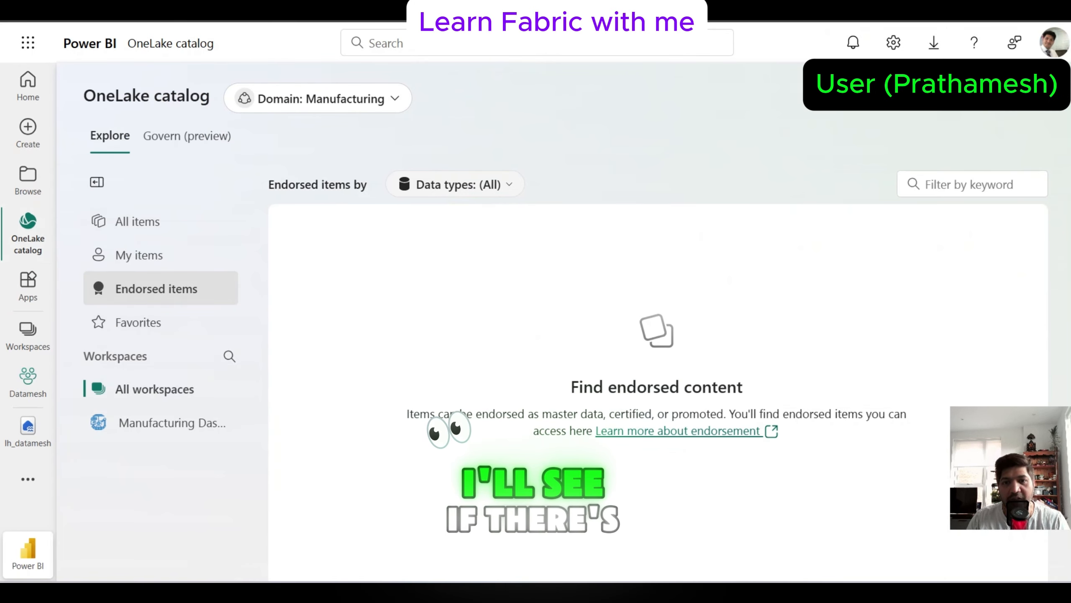
pyautogui.click(318, 98)
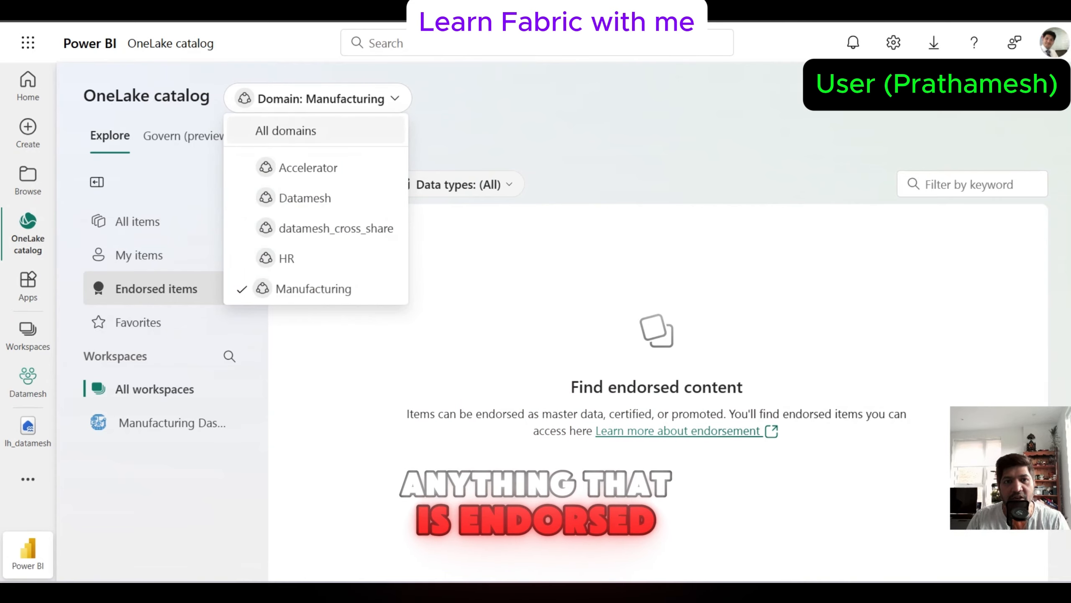
pyautogui.click(284, 129)
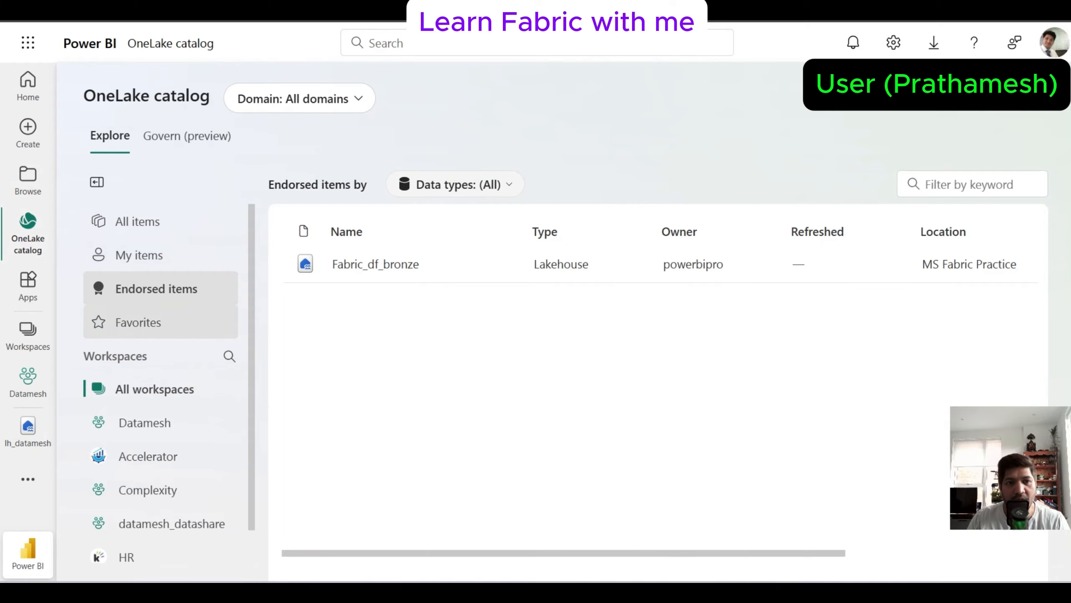
pyautogui.click(139, 322)
pyautogui.click(140, 255)
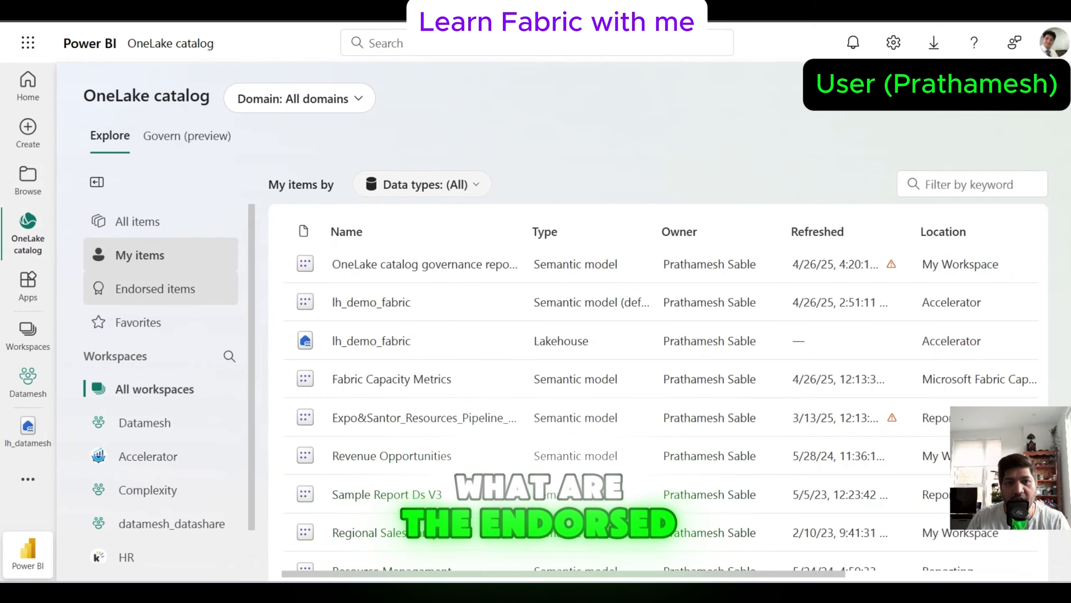
pyautogui.click(155, 289)
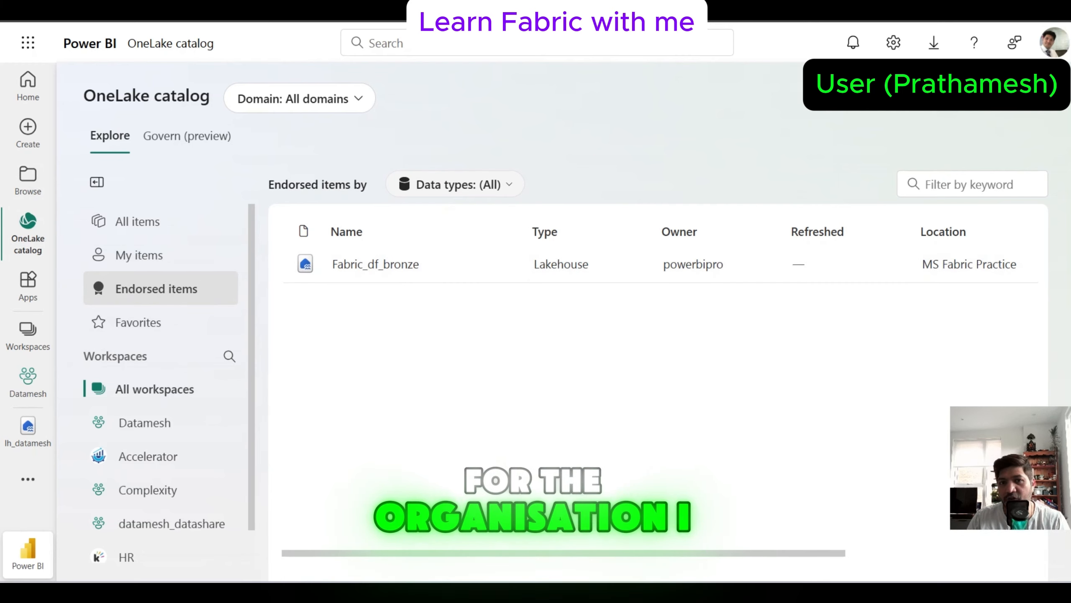
# Filter the endorsed items to all insight types and narrow them to the Manufacturing domain.
pyautogui.click(455, 185)
pyautogui.moveTo(482, 246)
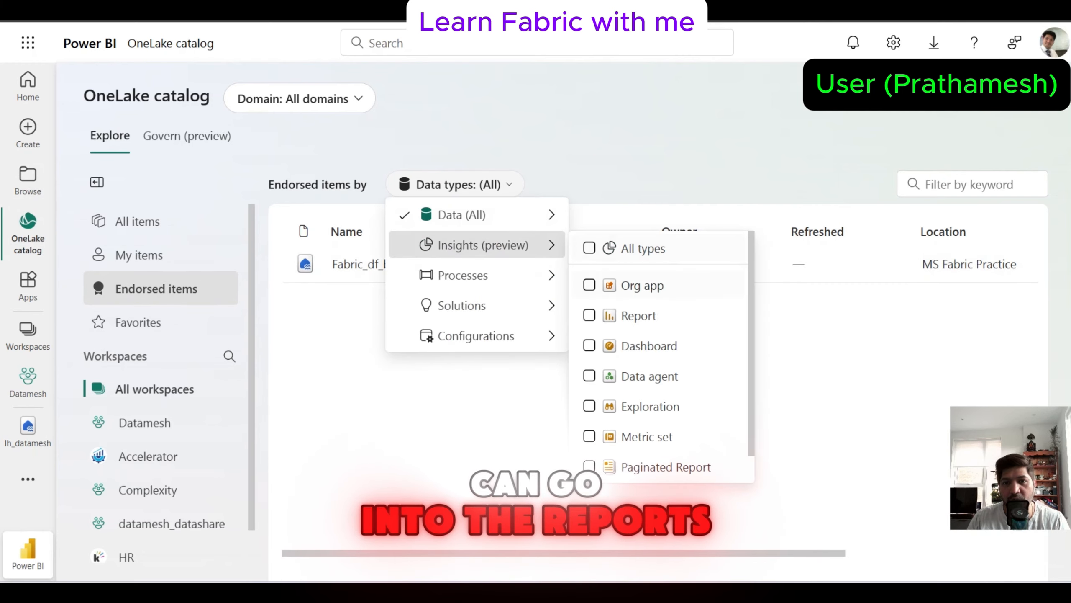
pyautogui.click(589, 248)
pyautogui.click(633, 168)
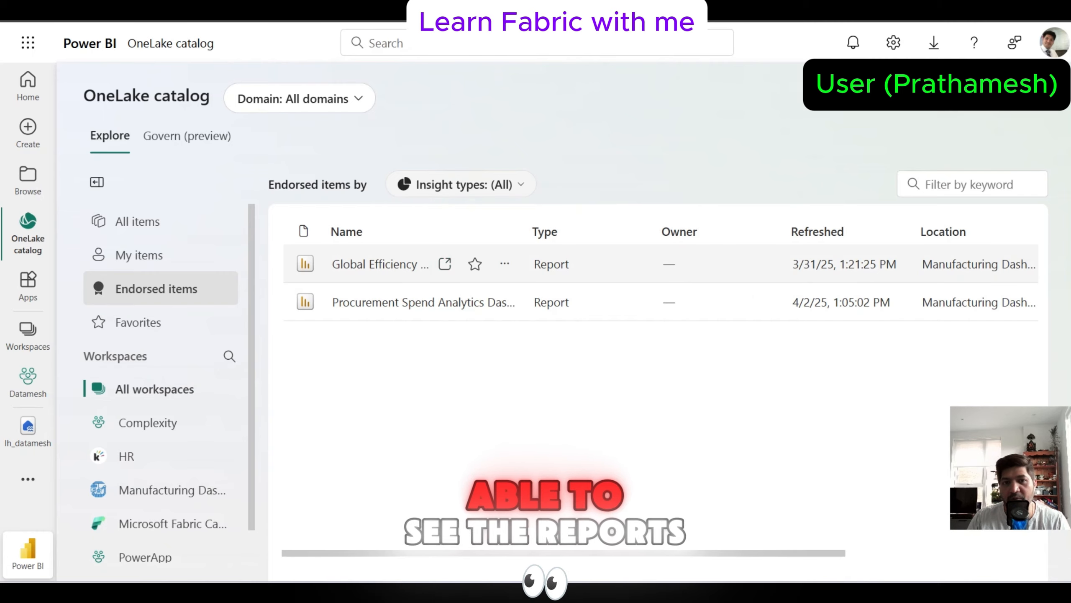
pyautogui.click(299, 99)
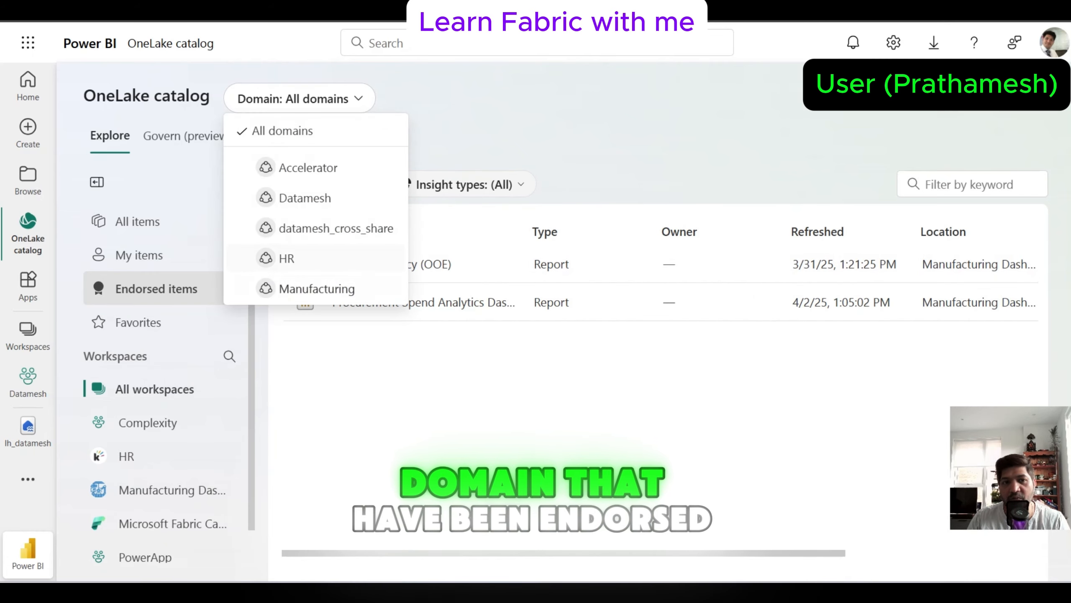
pyautogui.click(318, 287)
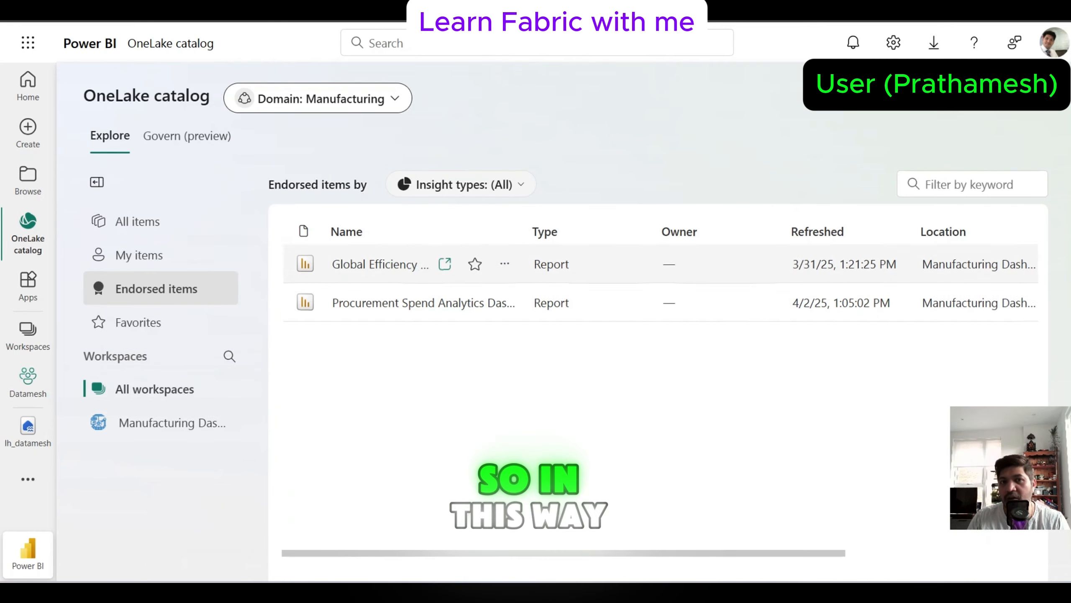